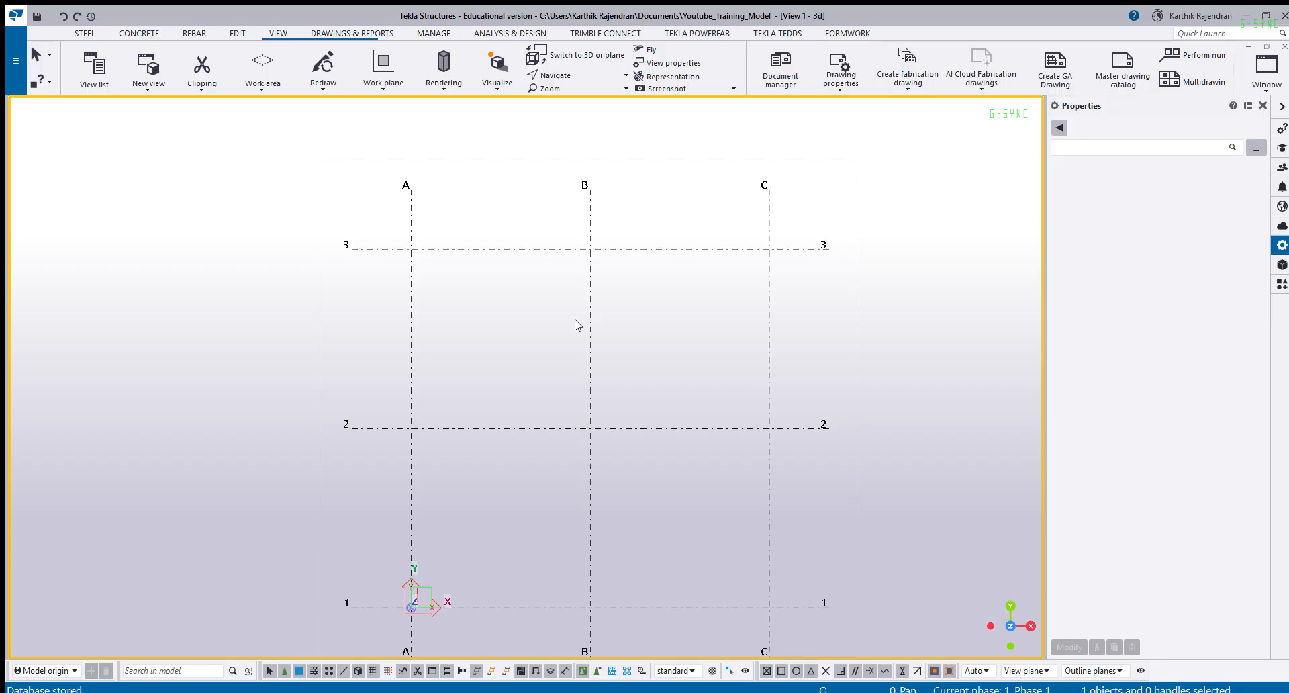
Select the whole rectangular grid in the plan view to show its properties.
scroll(576, 324, down, 2)
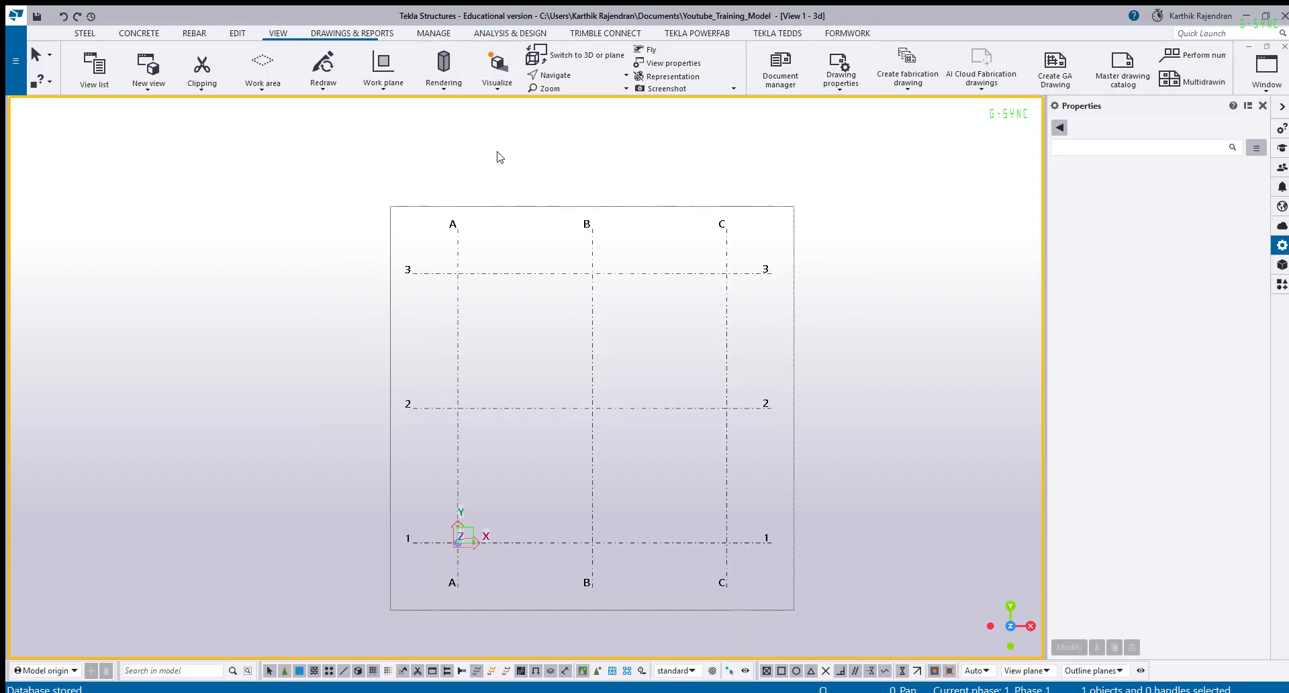
scroll(470, 336, down, 2)
scroll(545, 322, up, 3)
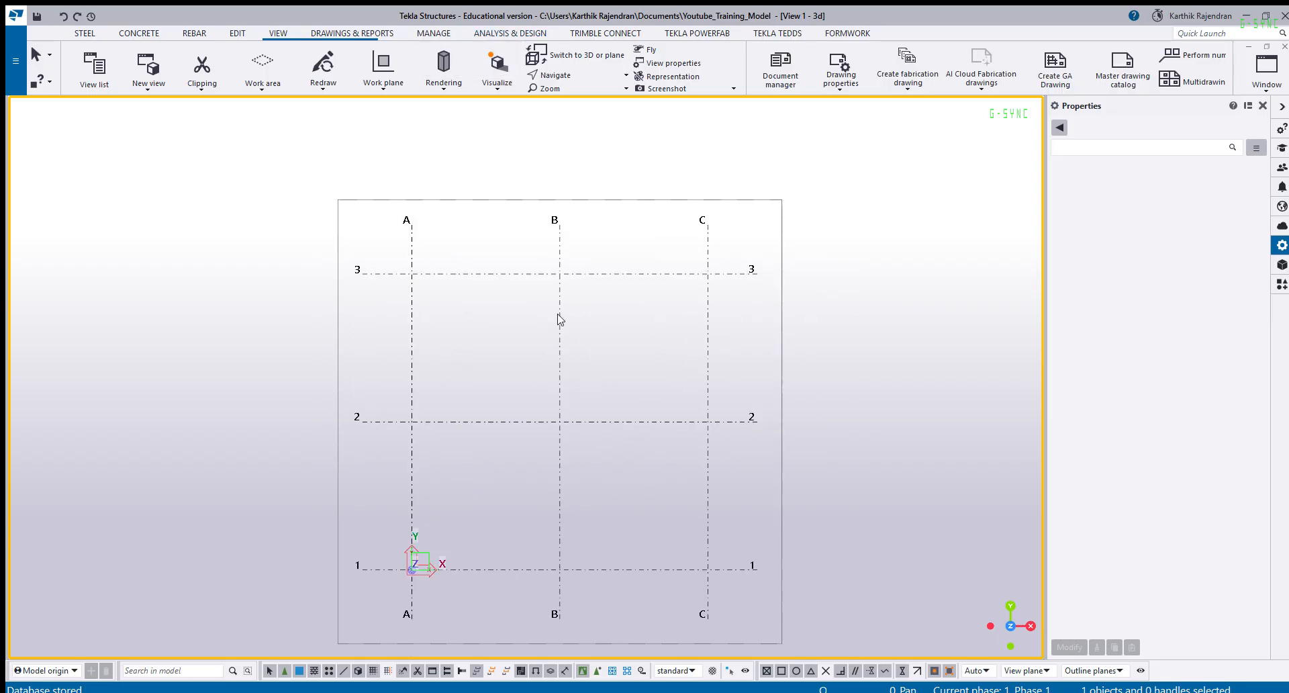
scroll(566, 316, down, 1)
scroll(578, 329, up, 1)
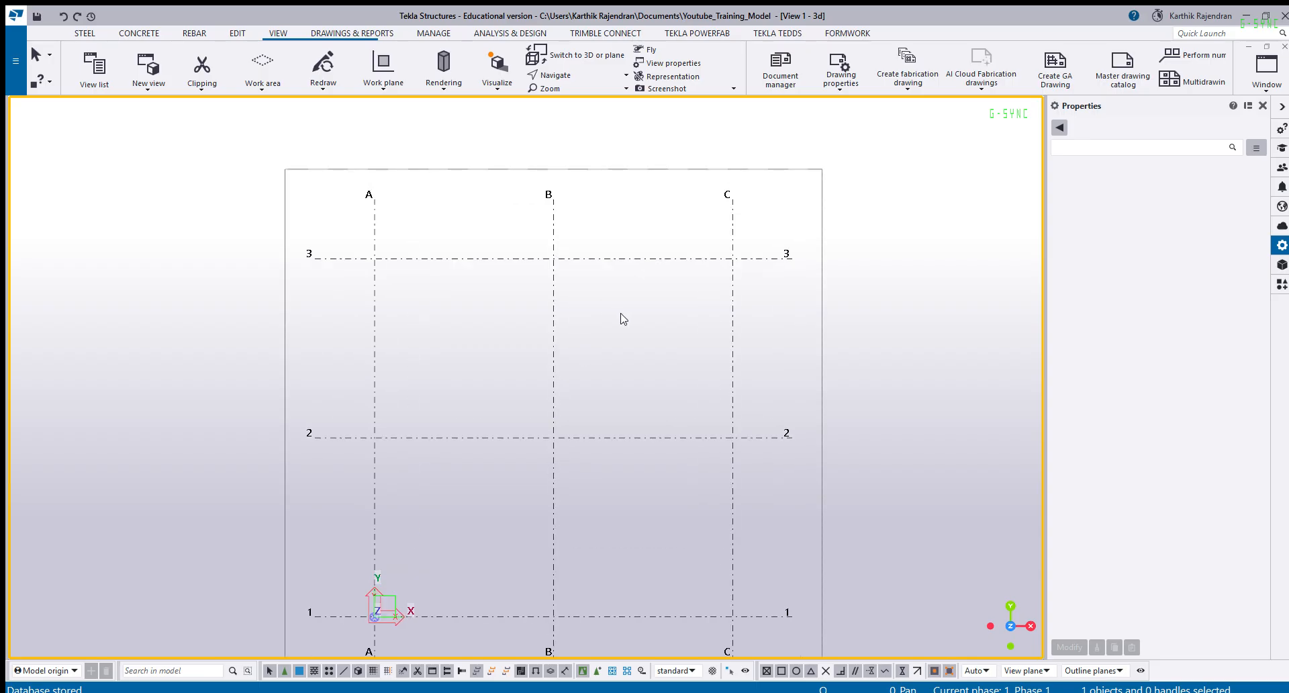
click(553, 260)
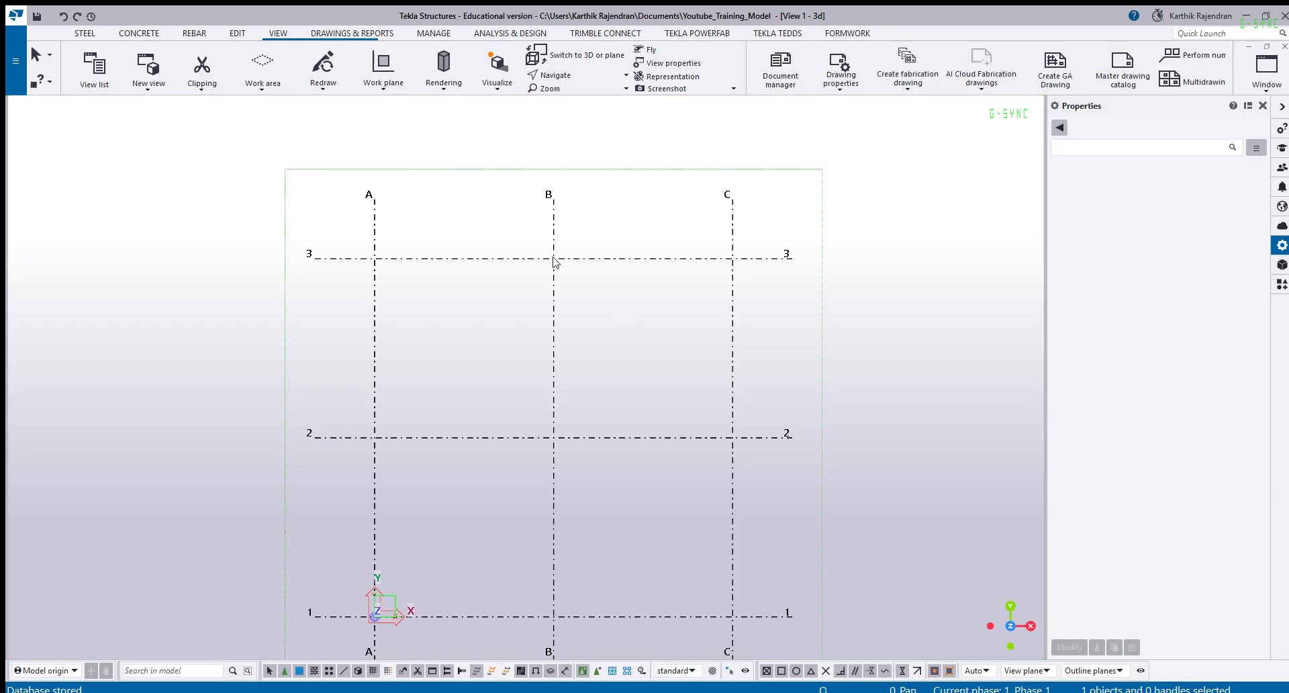
scroll(456, 378, up, 1)
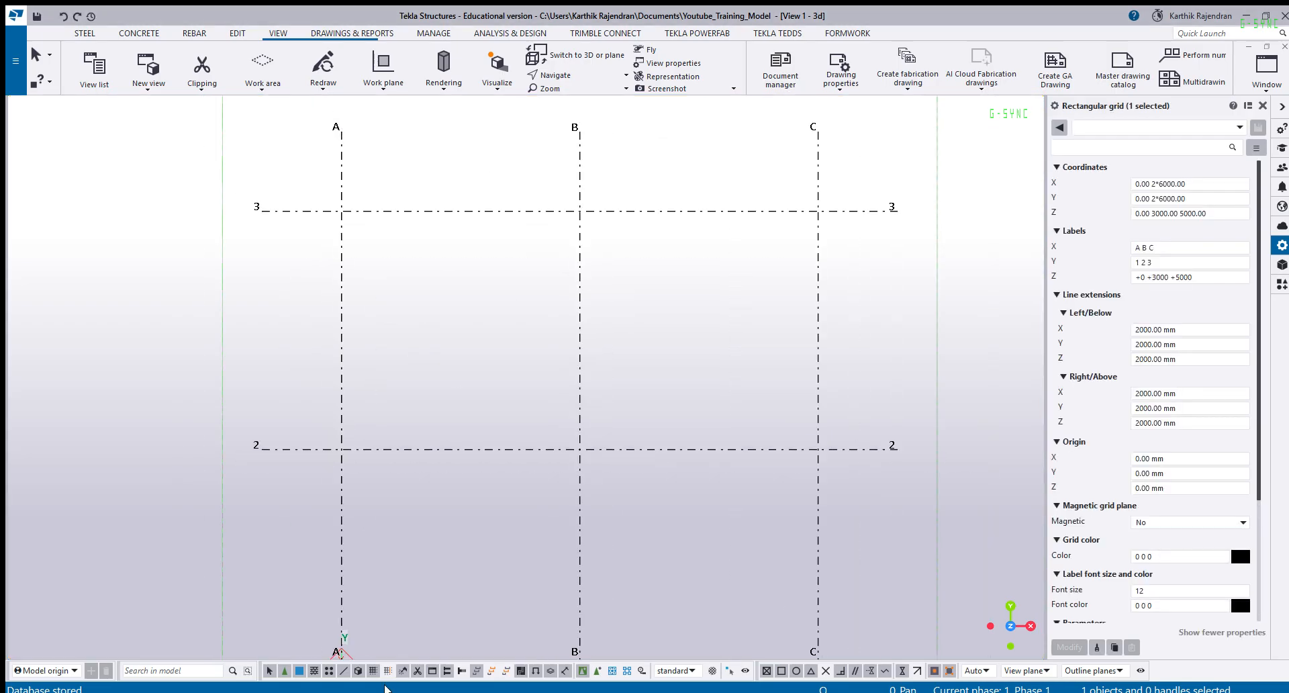
scroll(371, 348, down, 2)
scroll(371, 348, down, 1)
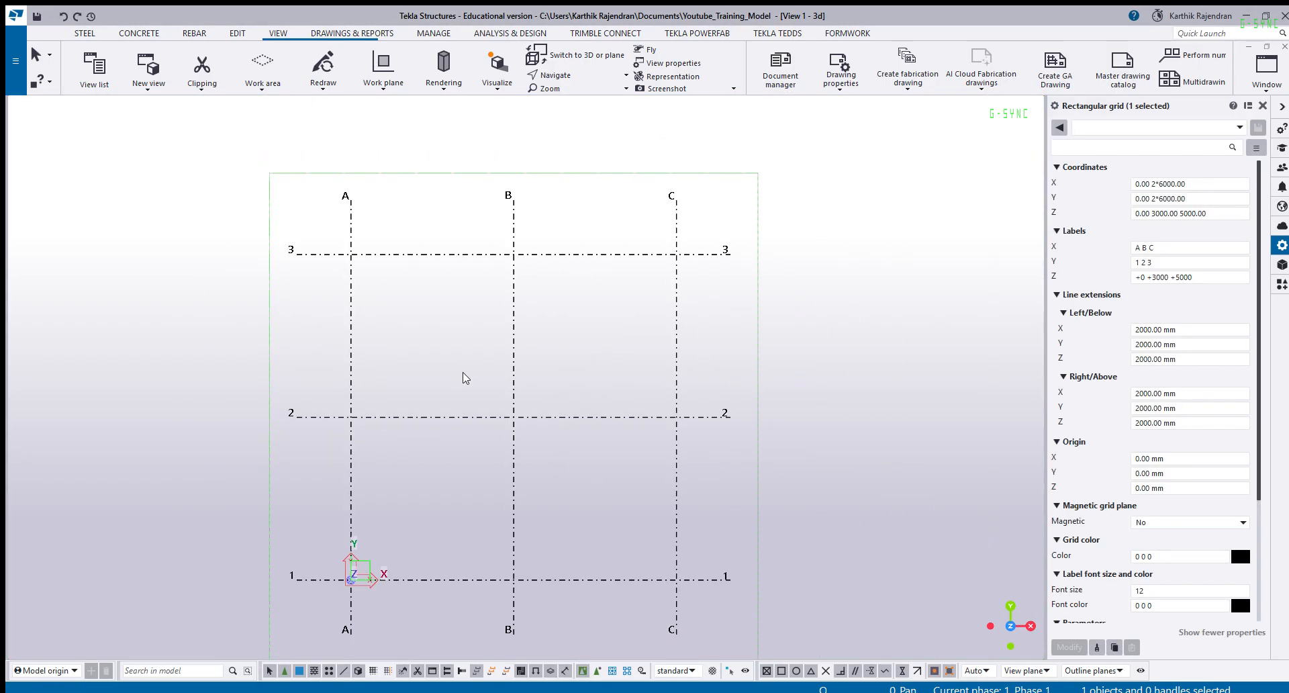
Clear the selection and select the entire grid again through grid line 1.
click(422, 312)
scroll(384, 654, up, 5)
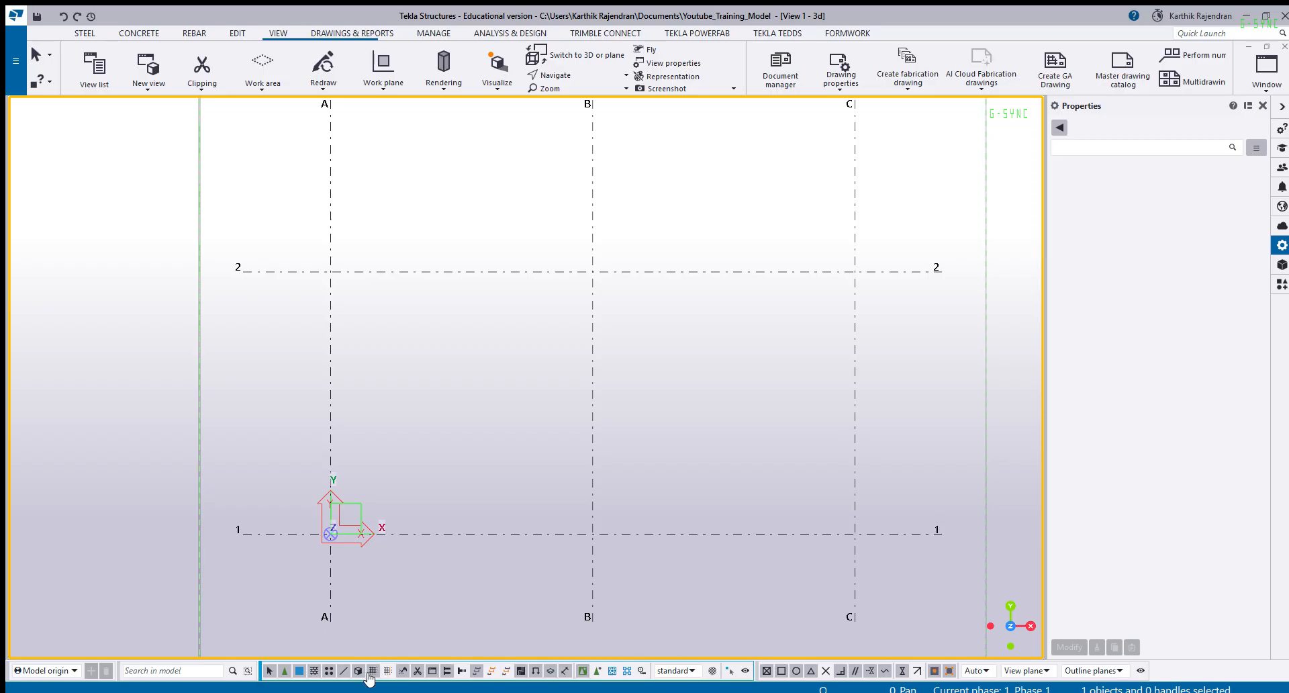
click(411, 532)
scroll(393, 388, down, 1)
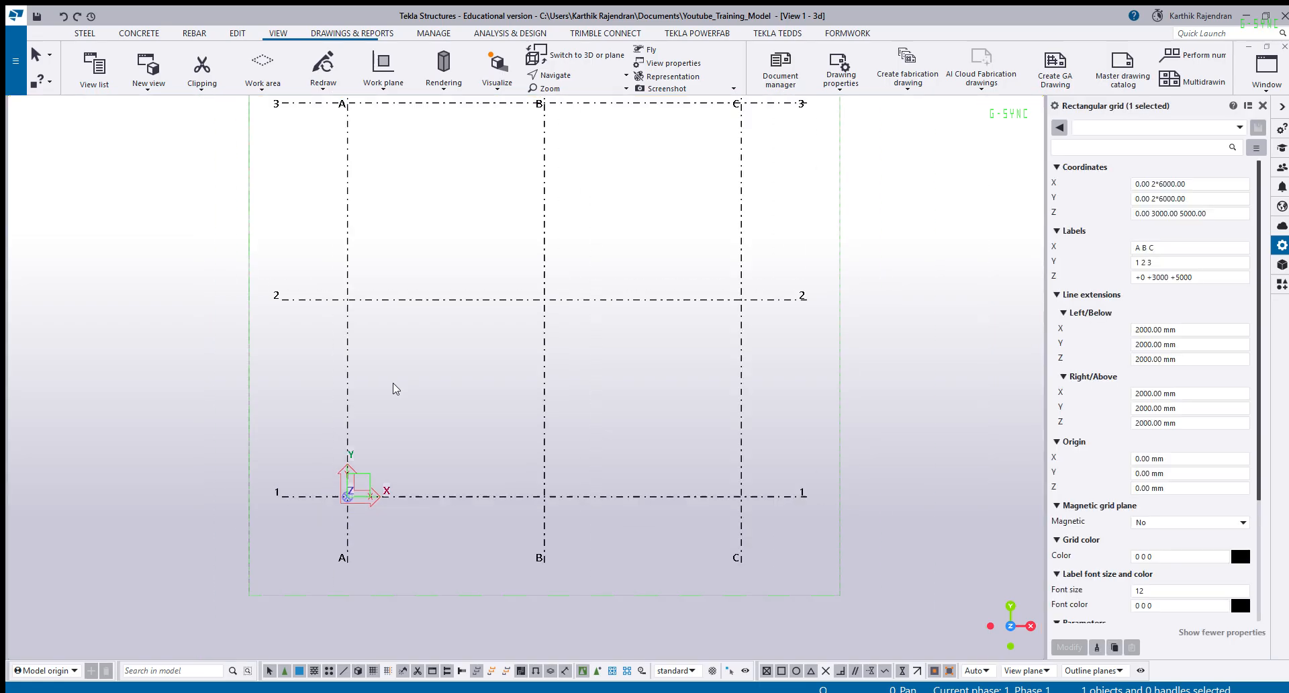
scroll(425, 486, down, 2)
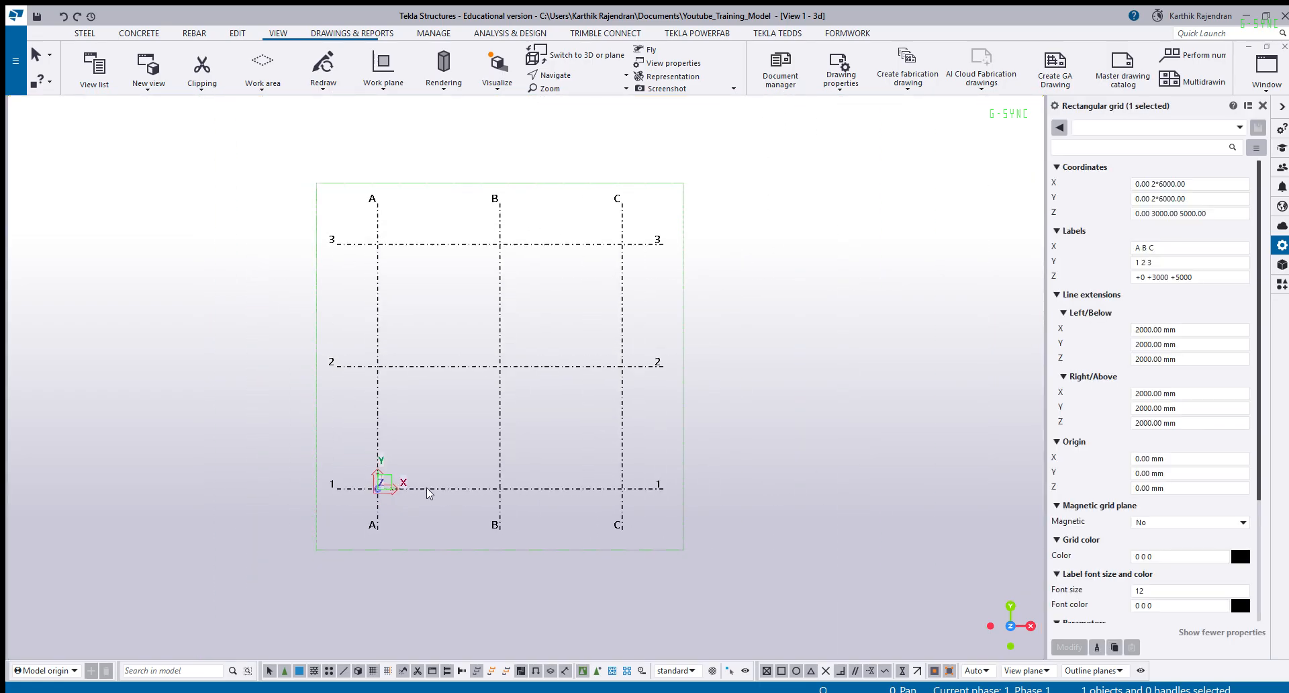
Try deleting only grid line 2 with individual grid-line selection enabled, and undo the deletion.
click(355, 578)
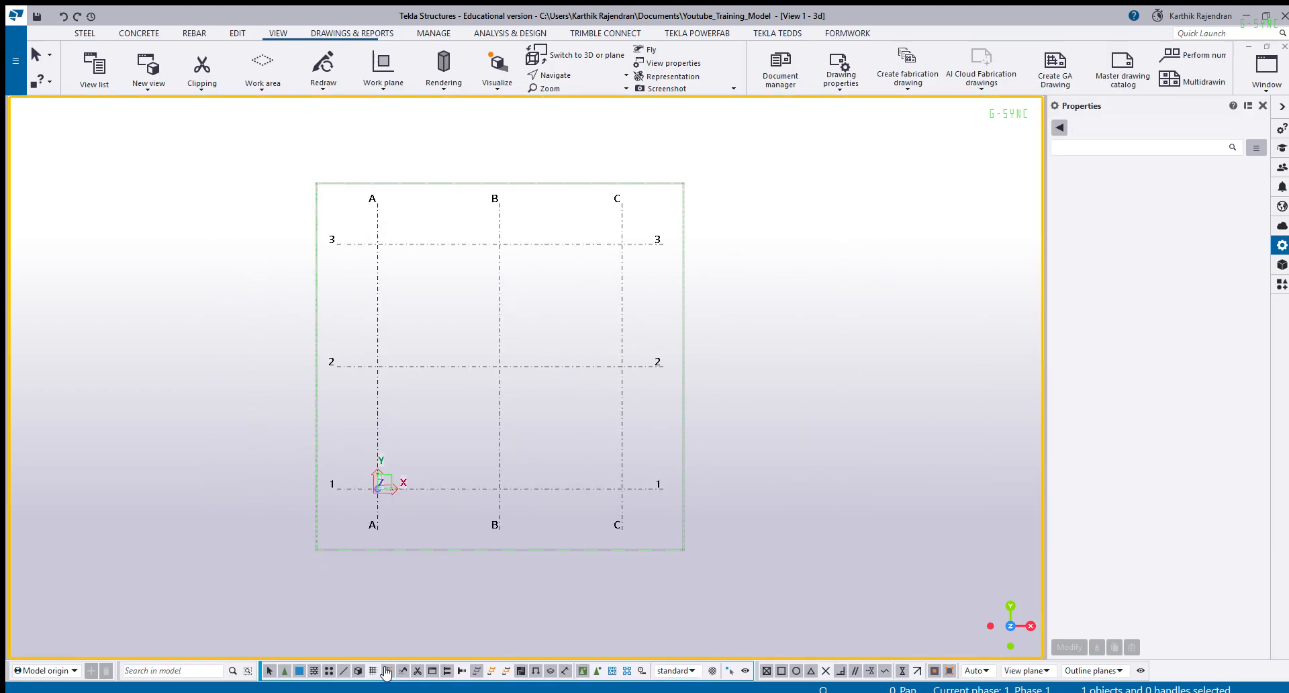
scroll(400, 365, up, 2)
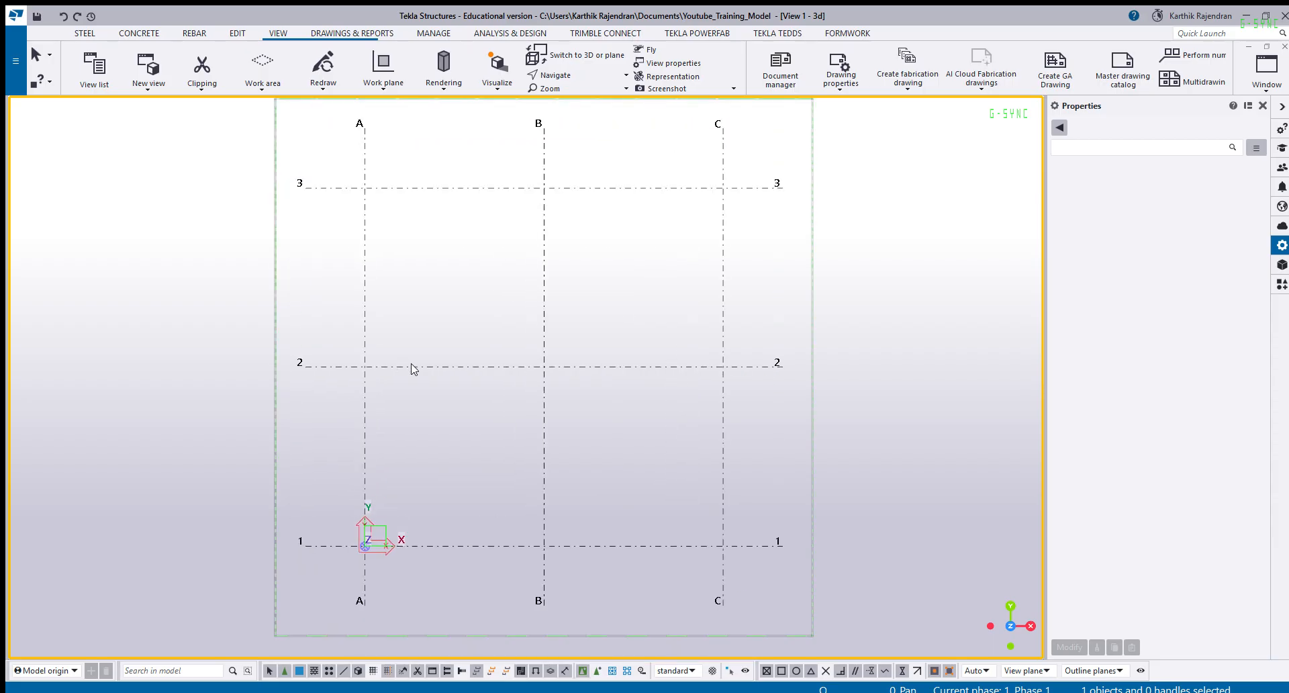
click(411, 367)
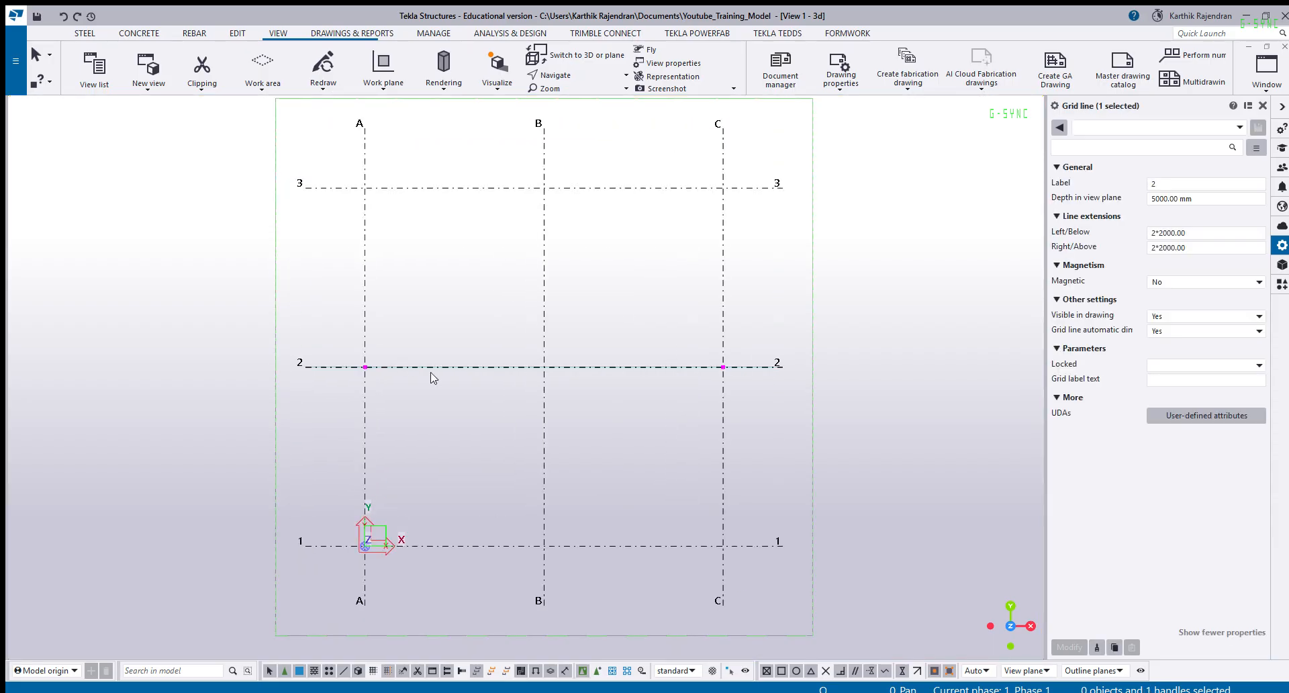
click(443, 366)
click(443, 366)
key(Delete)
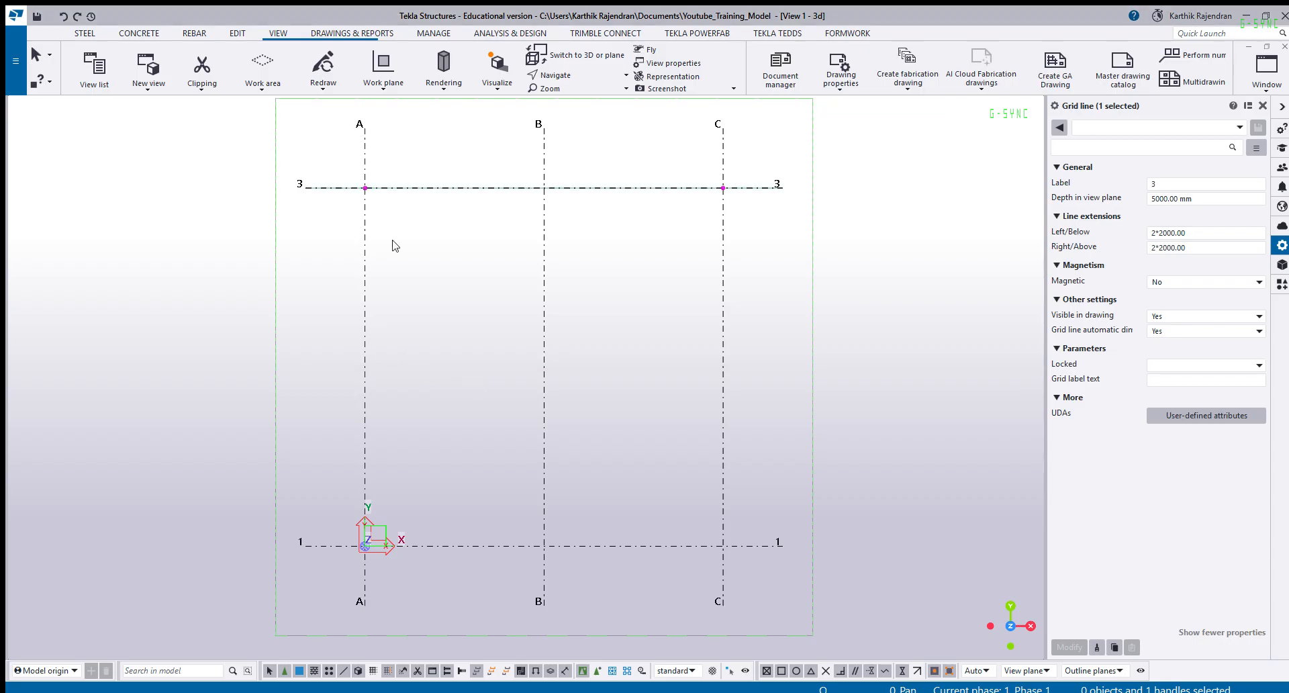
key(ctrl+z)
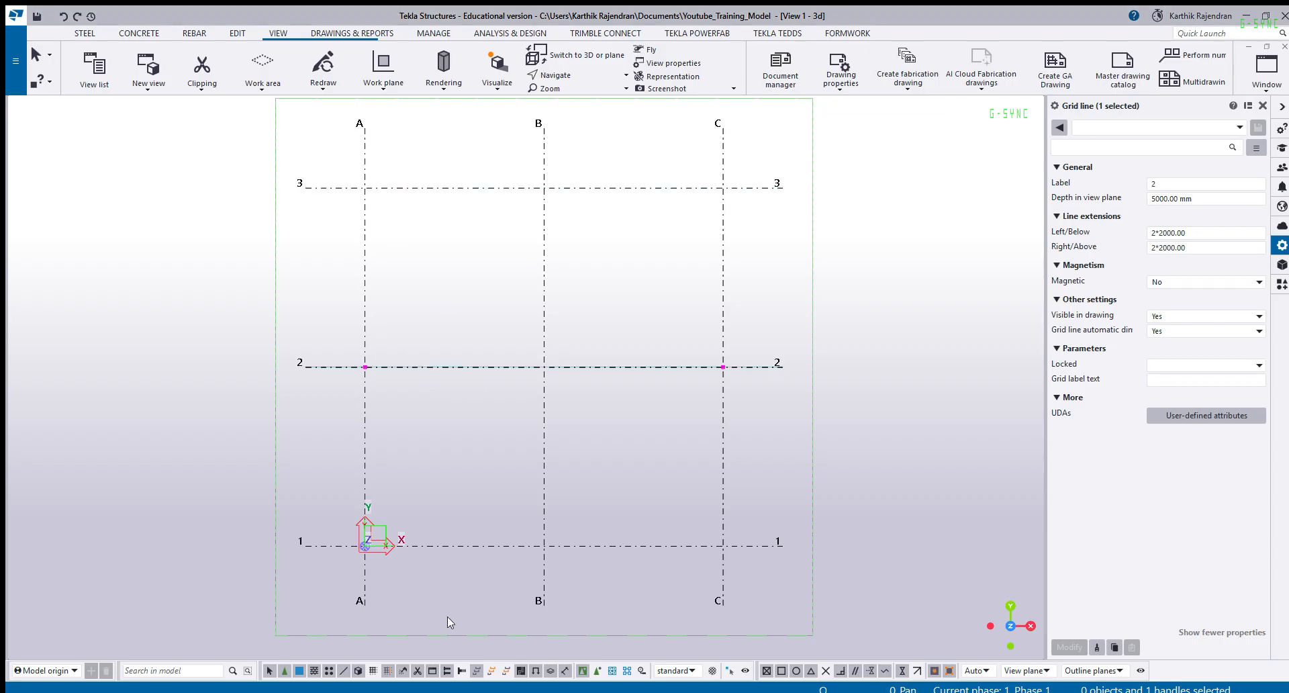
Try deleting the entire rectangular grid with whole-grid selection enabled, and undo the deletion.
click(417, 366)
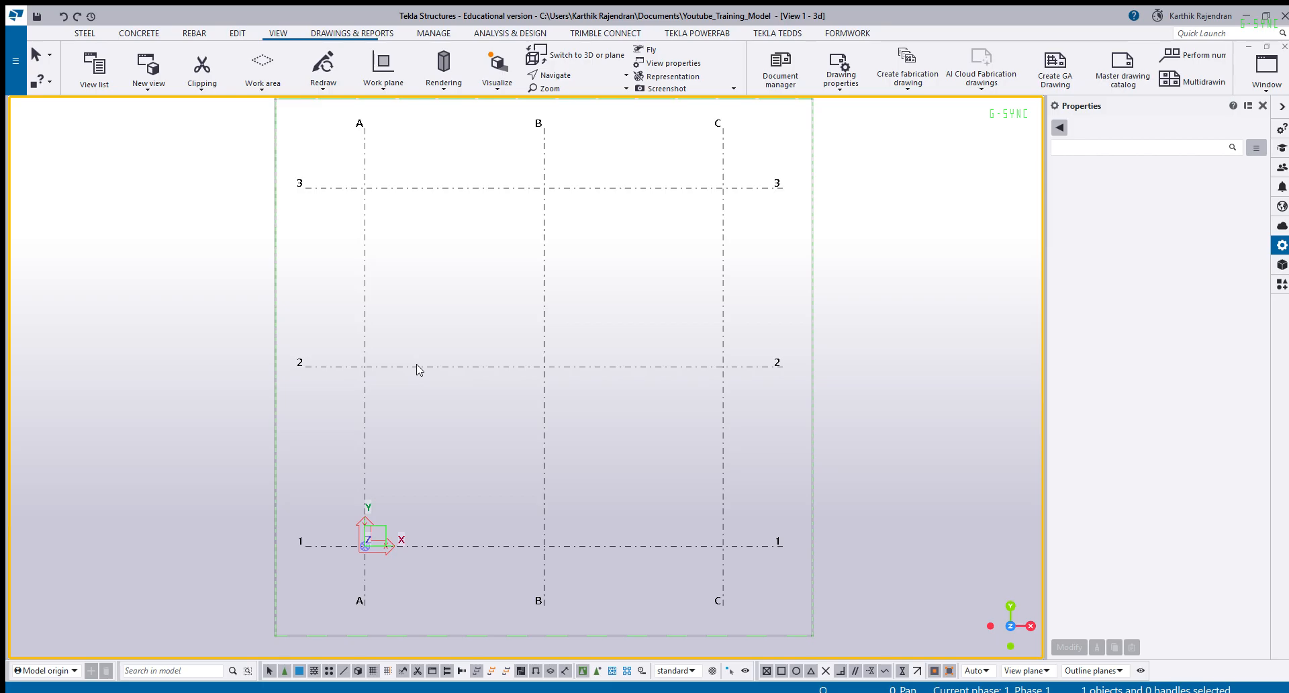
key(Delete)
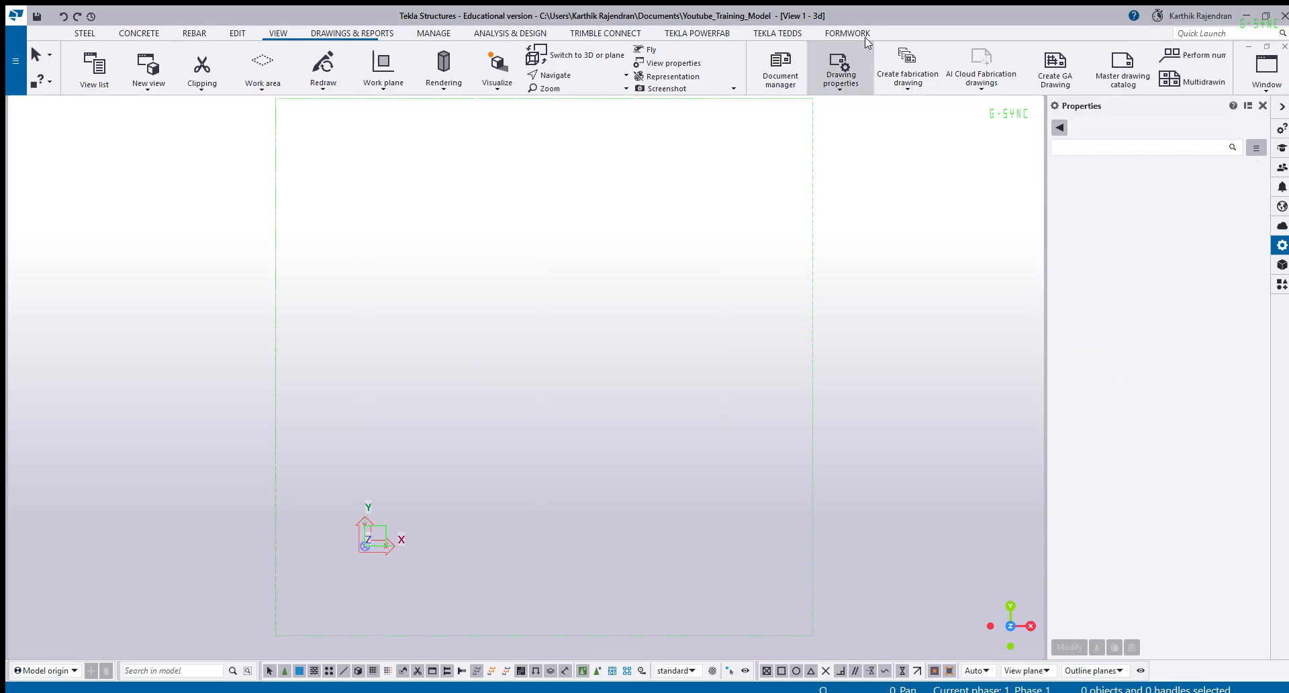
scroll(542, 411, down, 4)
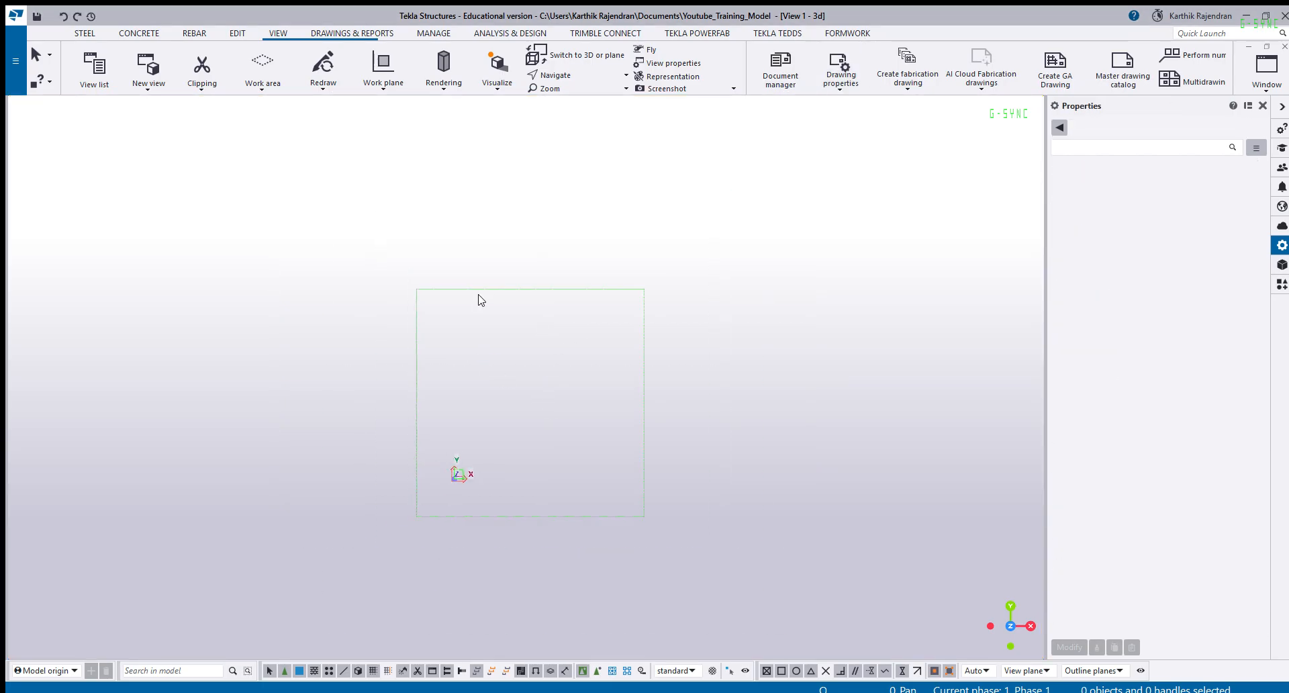
click(481, 299)
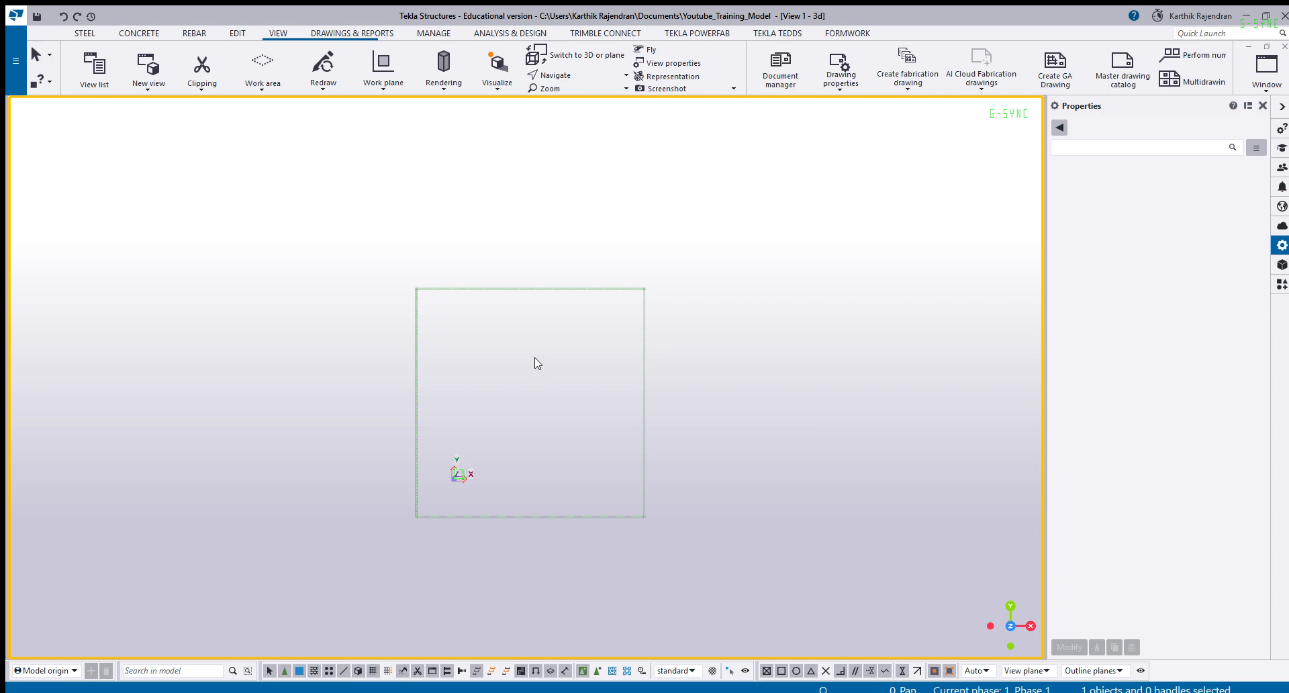
click(531, 322)
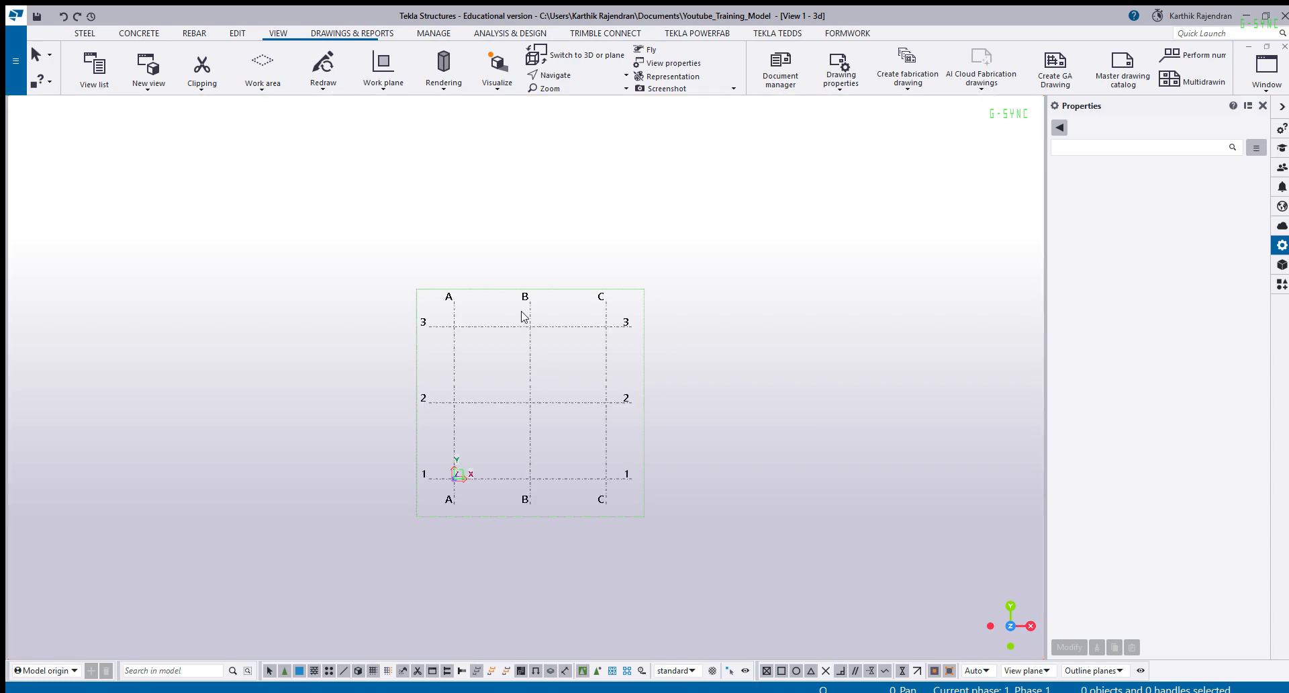
Select the rectangular grid, close and reopen its properties, and widen the properties area.
scroll(524, 360, up, 3)
scroll(482, 488, down, 3)
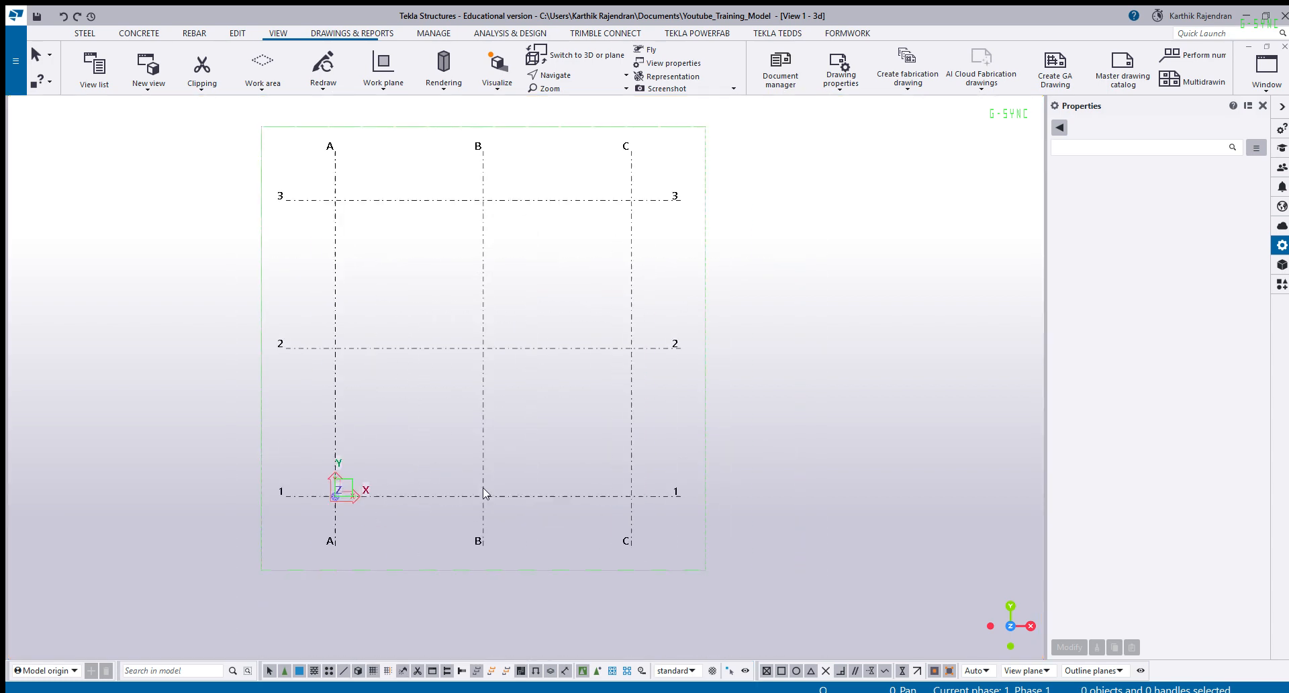
click(480, 200)
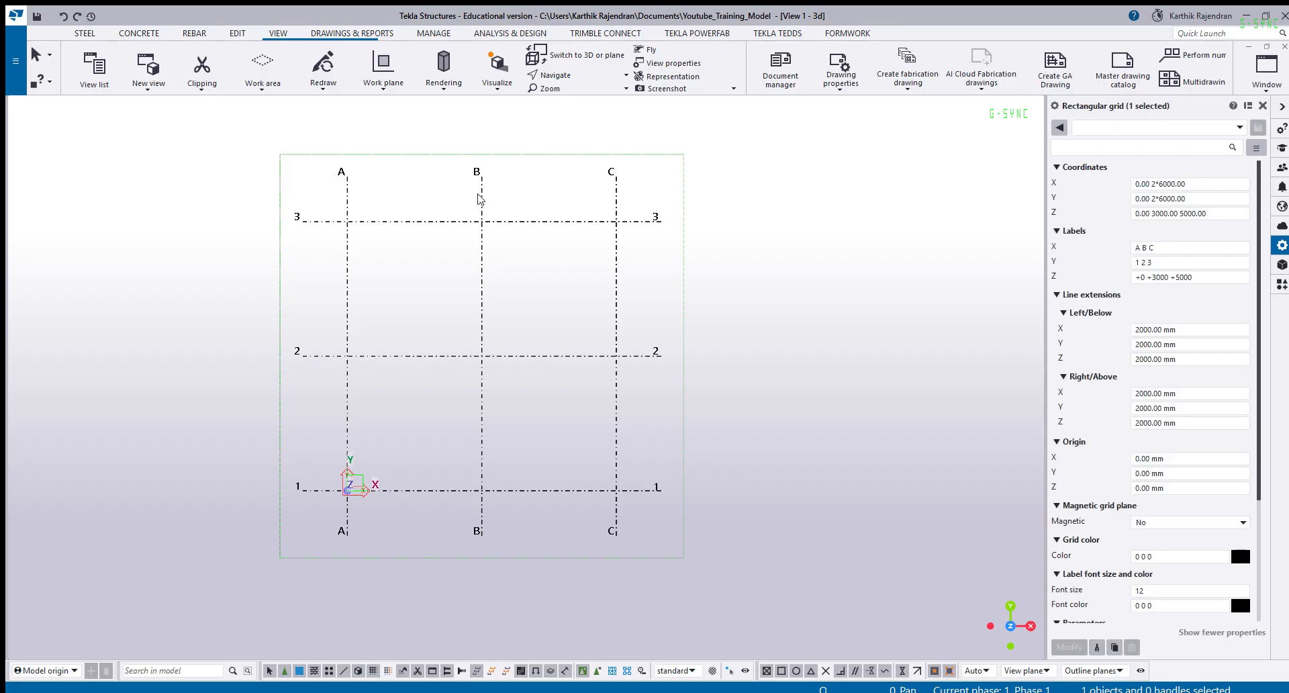
scroll(503, 369, up, 2)
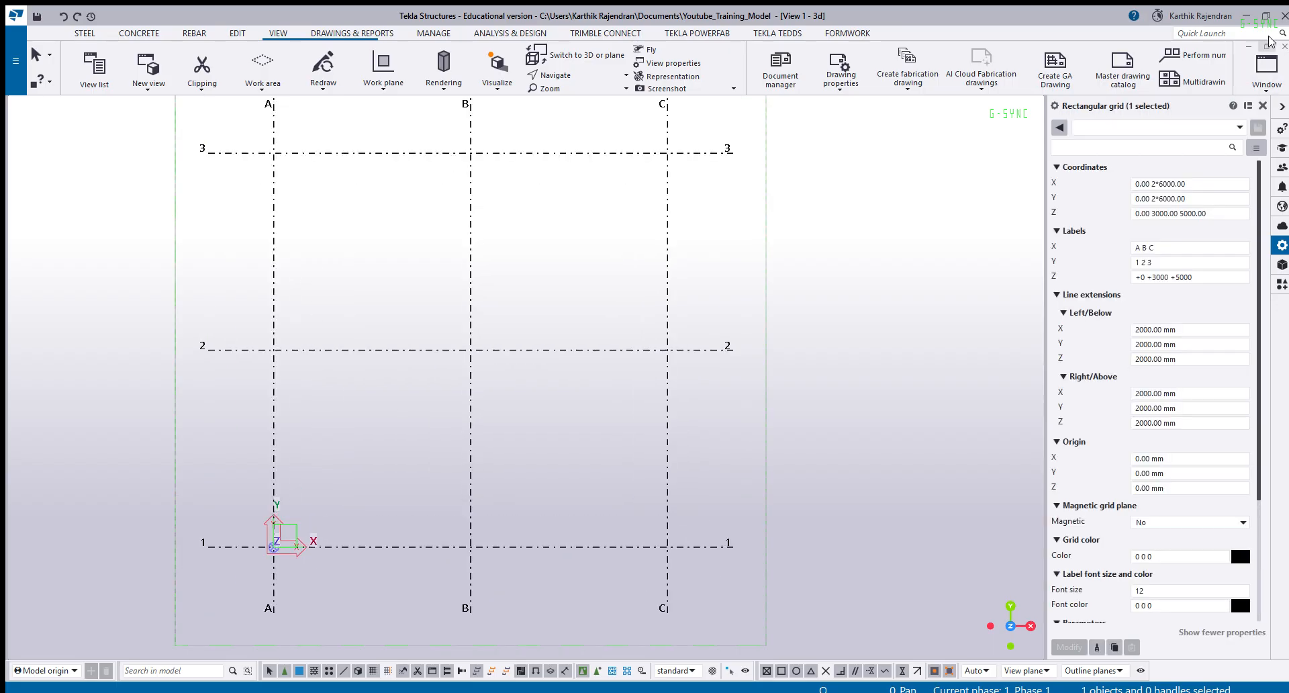
click(1262, 106)
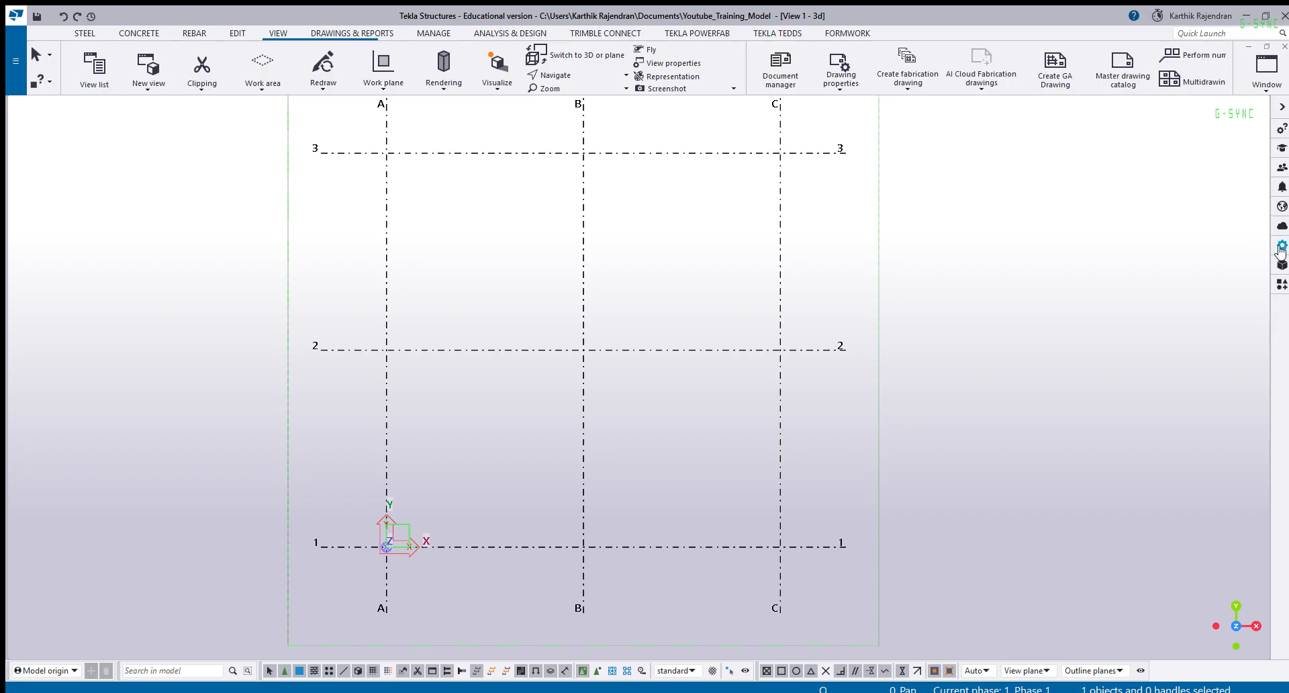
click(1282, 246)
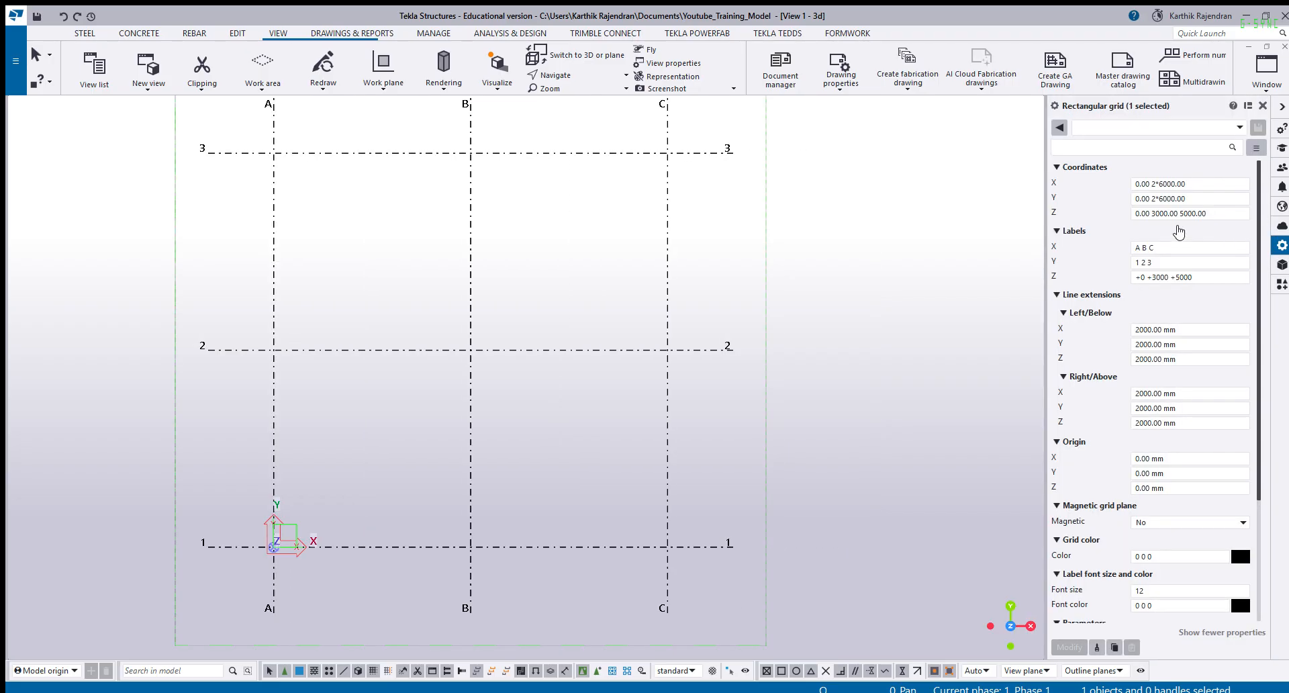
drag(1043, 199, 904, 208)
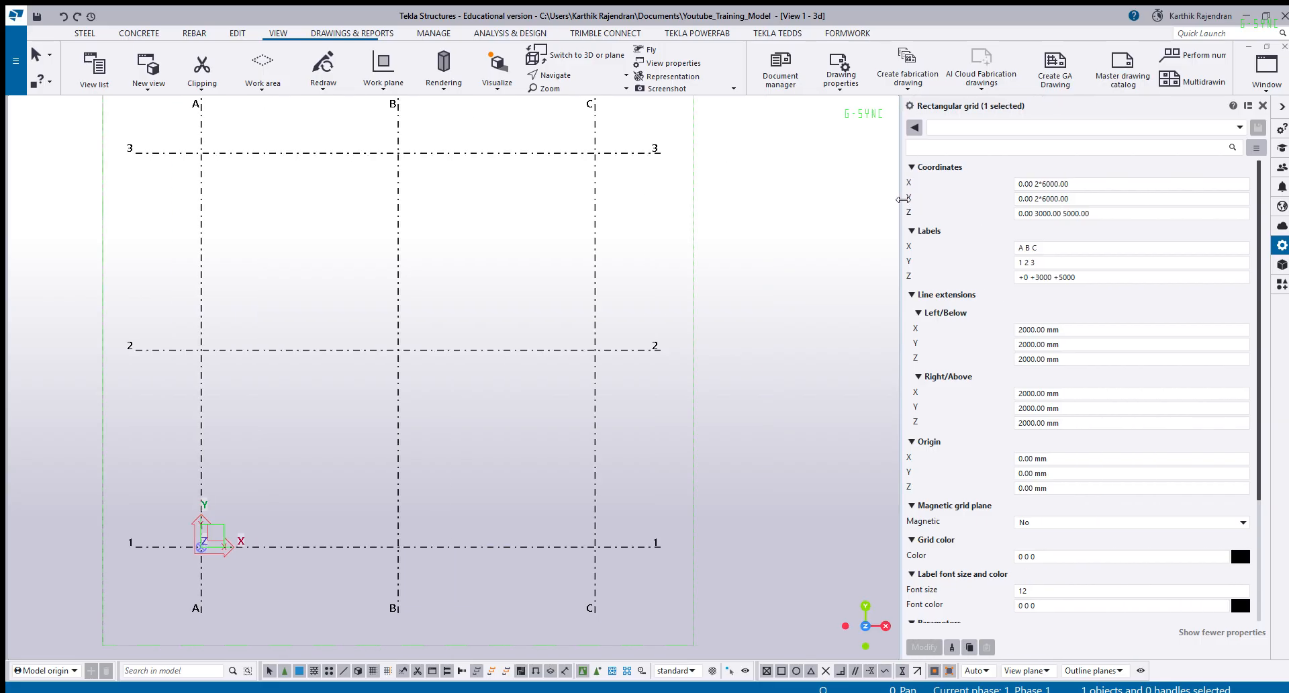
Examine the grid's X and Y coordinate settings and the matching axis labels.
scroll(847, 387, down, 1)
scroll(533, 222, up, 4)
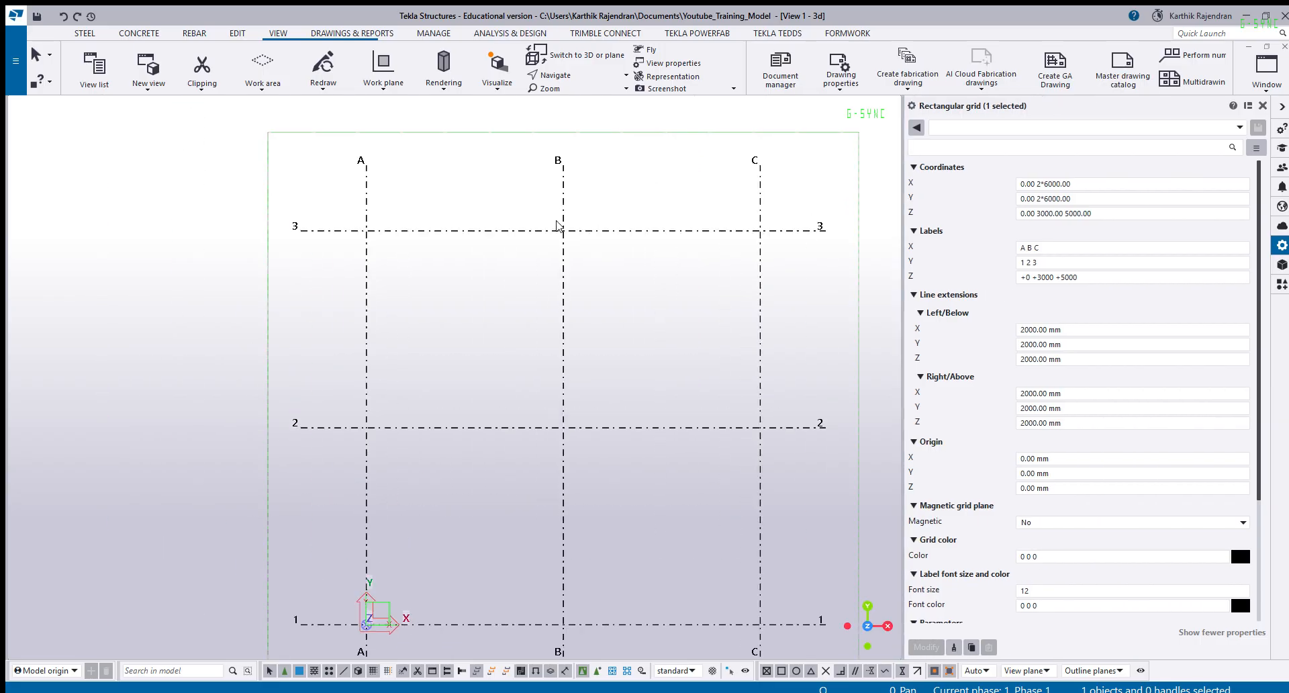
scroll(366, 231, down, 3)
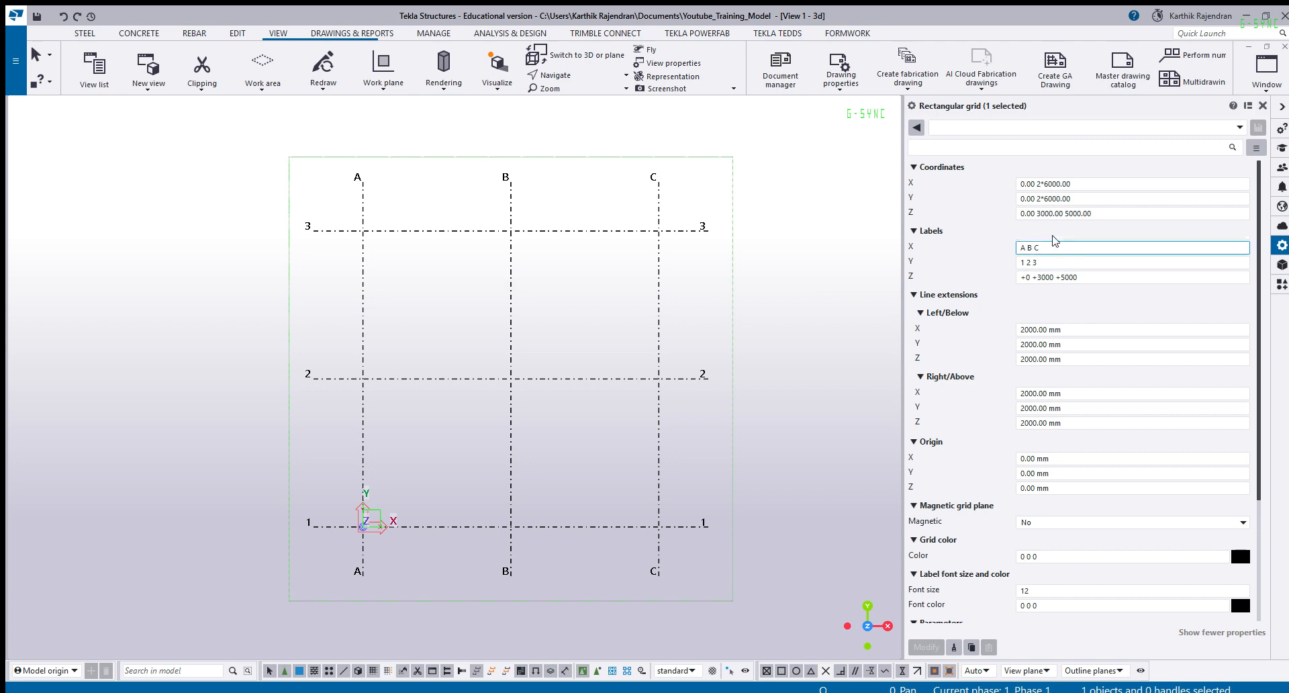
click(1095, 184)
click(1101, 199)
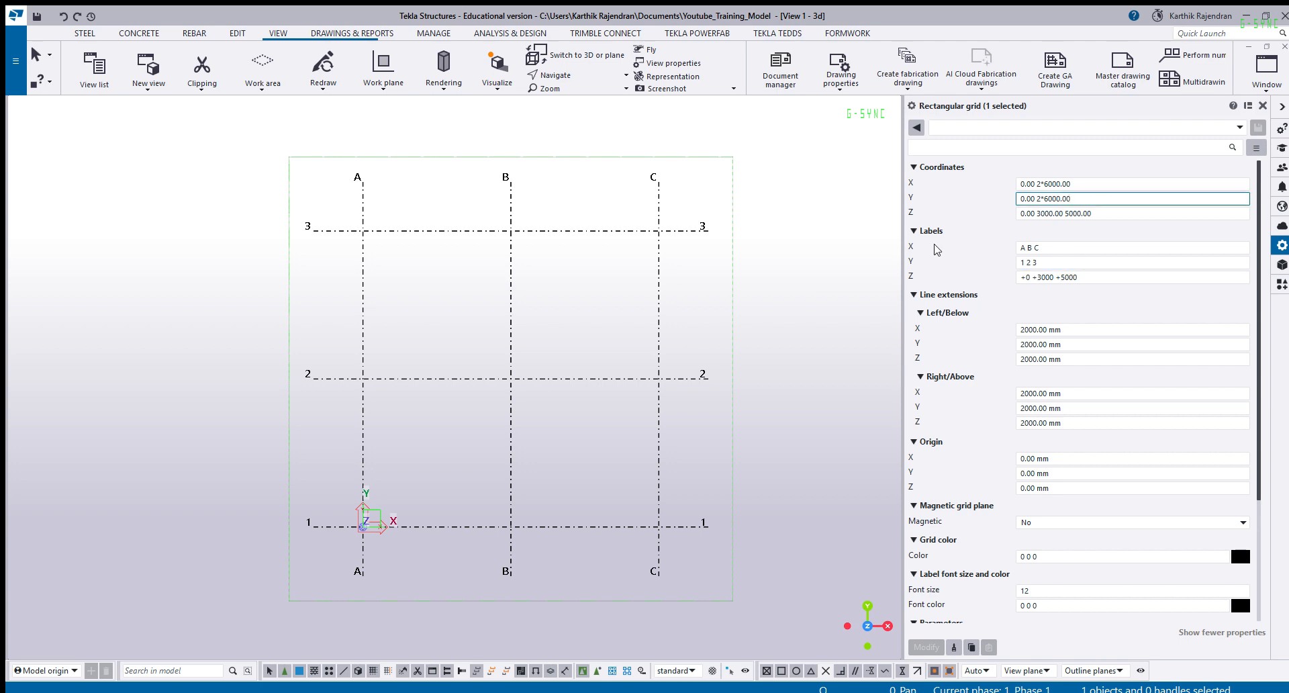
click(1058, 264)
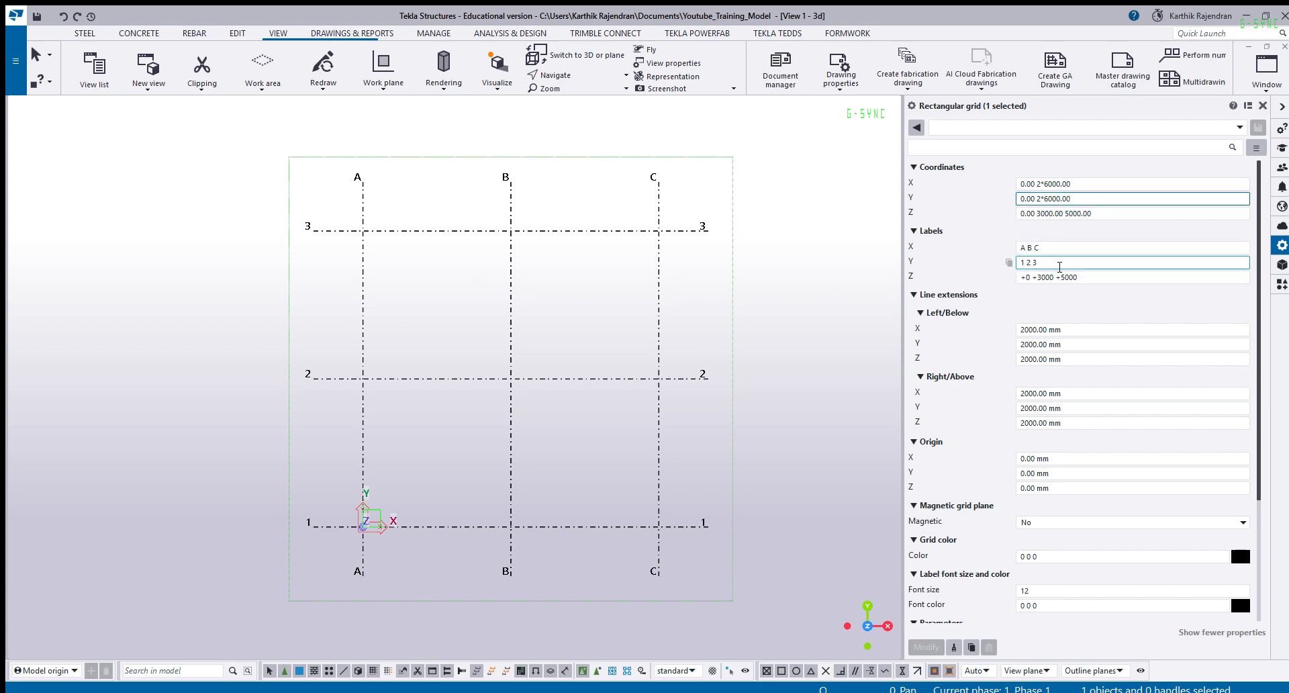
Clear the selection and examine the grid around the origin at the intersection of lines A and 1.
click(556, 276)
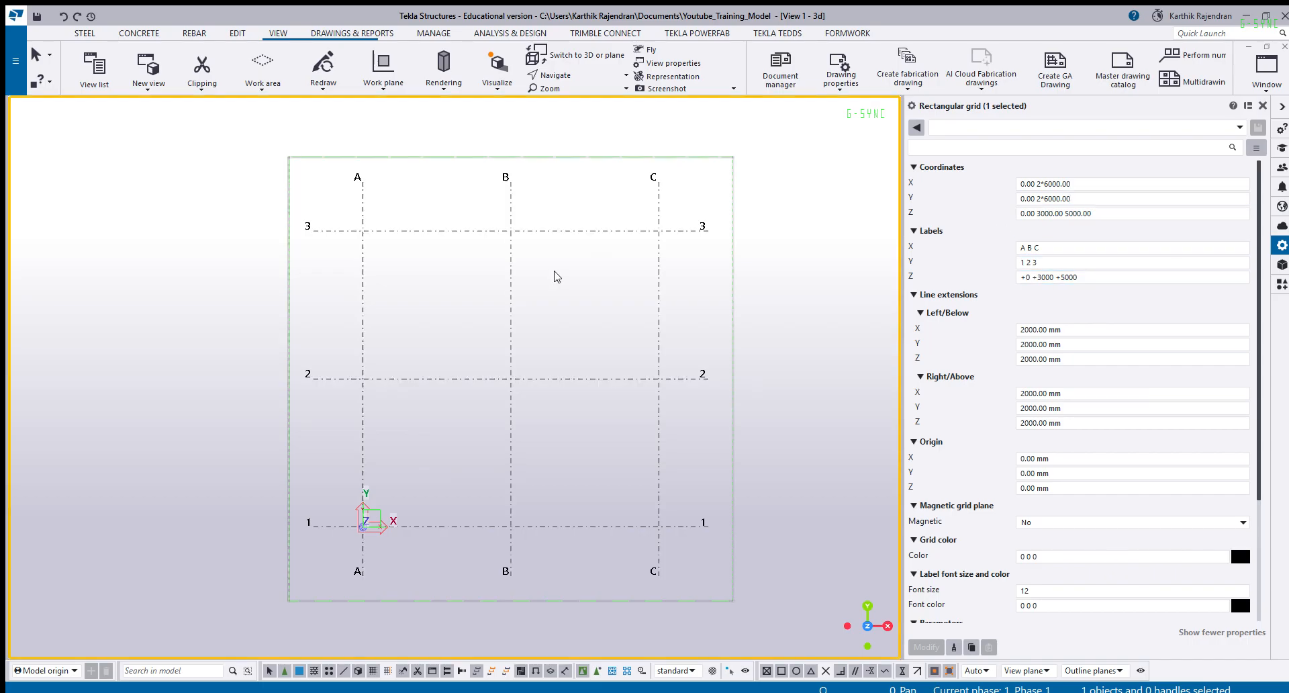
scroll(475, 526, up, 2)
scroll(474, 527, up, 1)
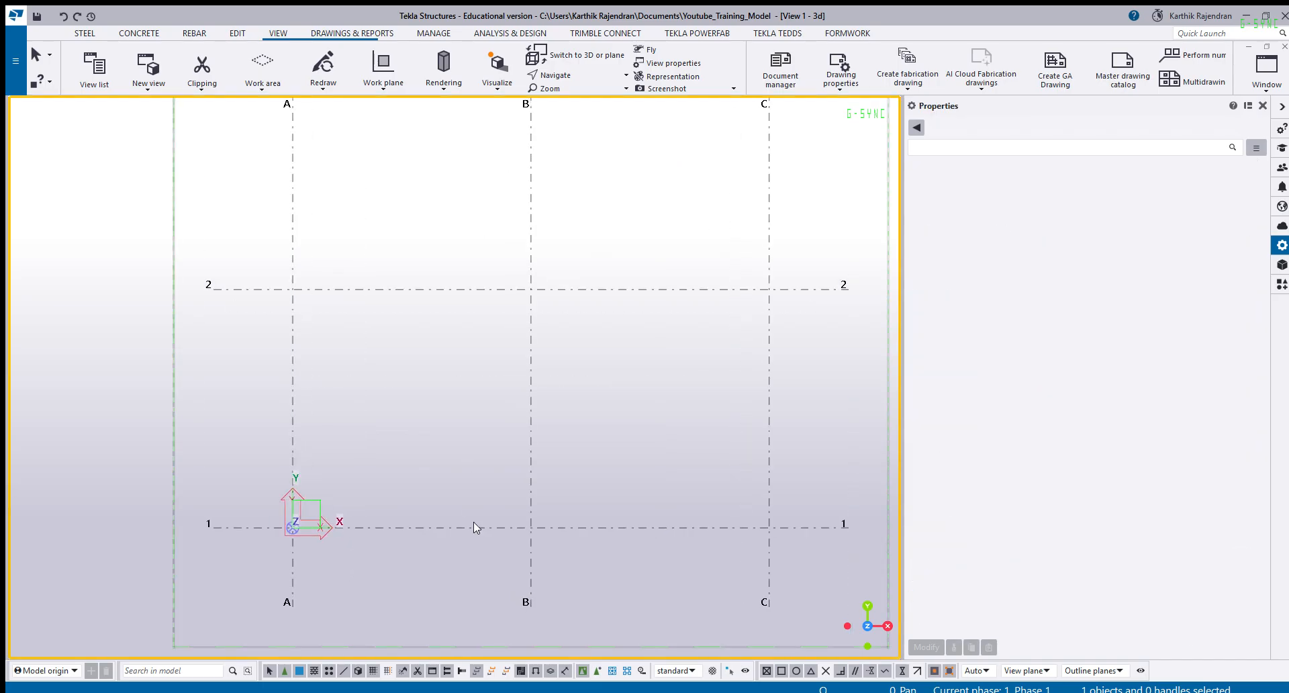
scroll(224, 525, down, 1)
scroll(224, 525, down, 1)
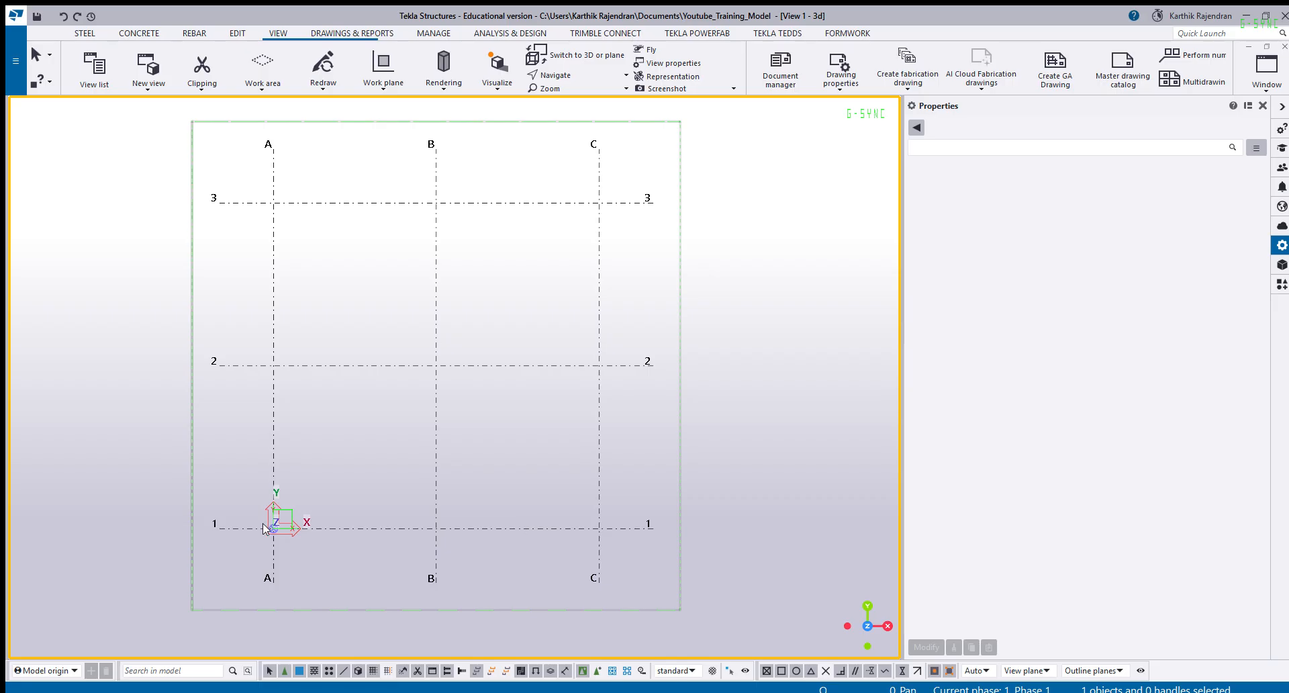
scroll(806, 431, down, 3)
scroll(415, 511, up, 13)
scroll(65, 465, down, 3)
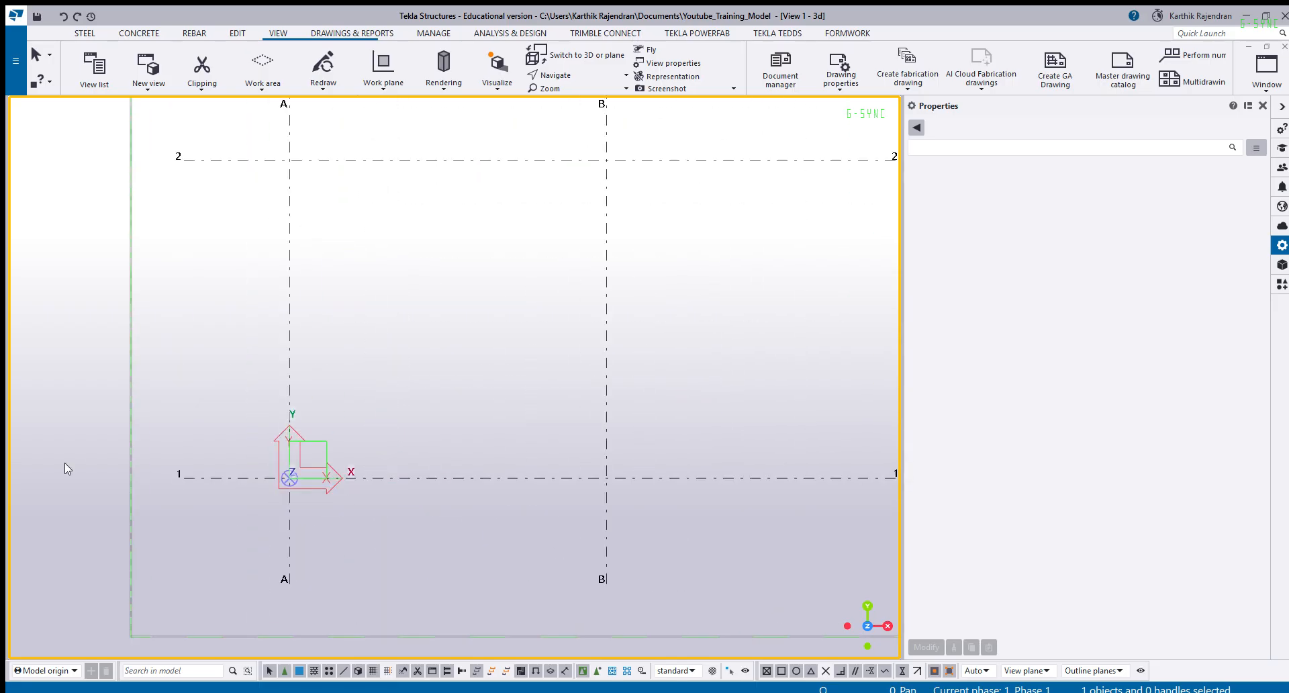
scroll(187, 440, down, 4)
click(242, 368)
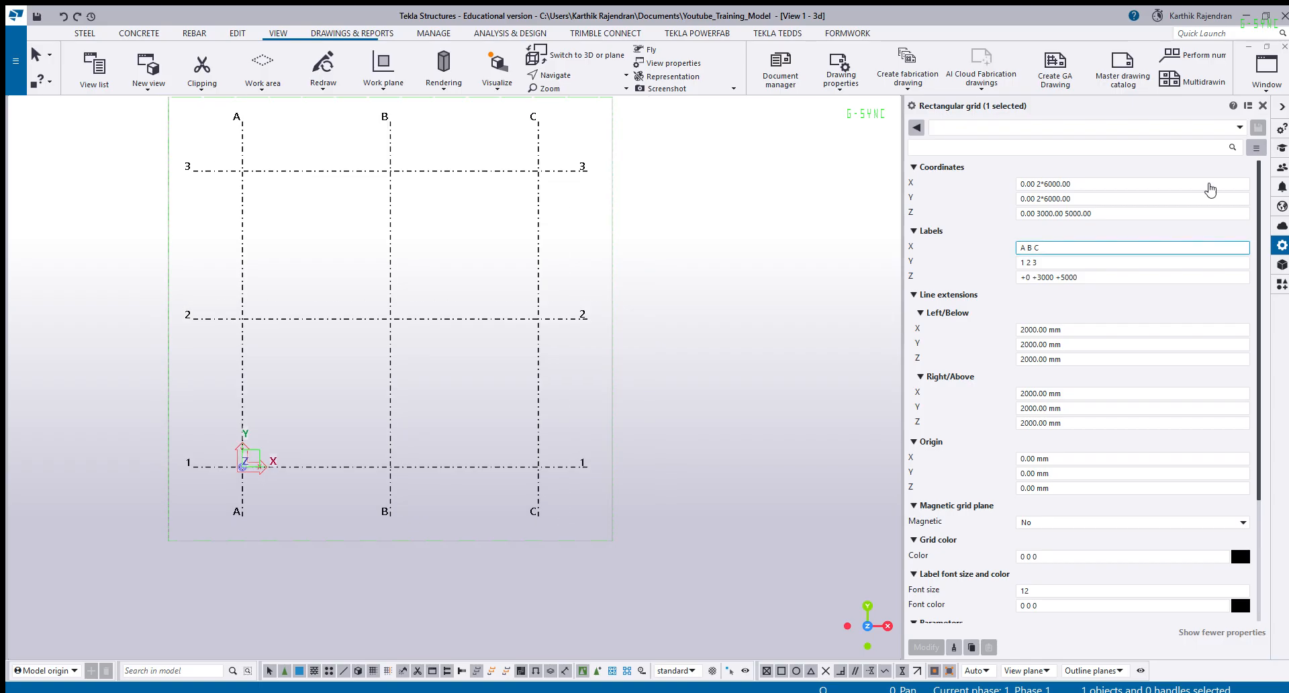
drag(1100, 184, 924, 198)
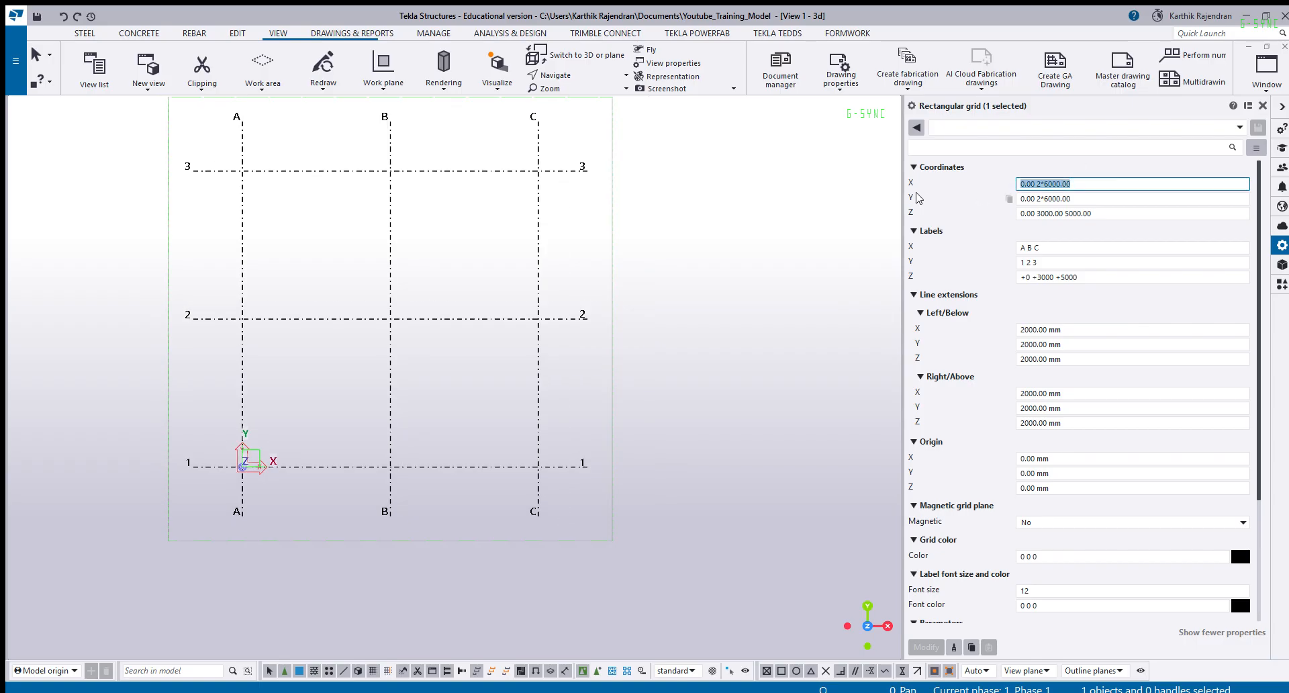
text(0)
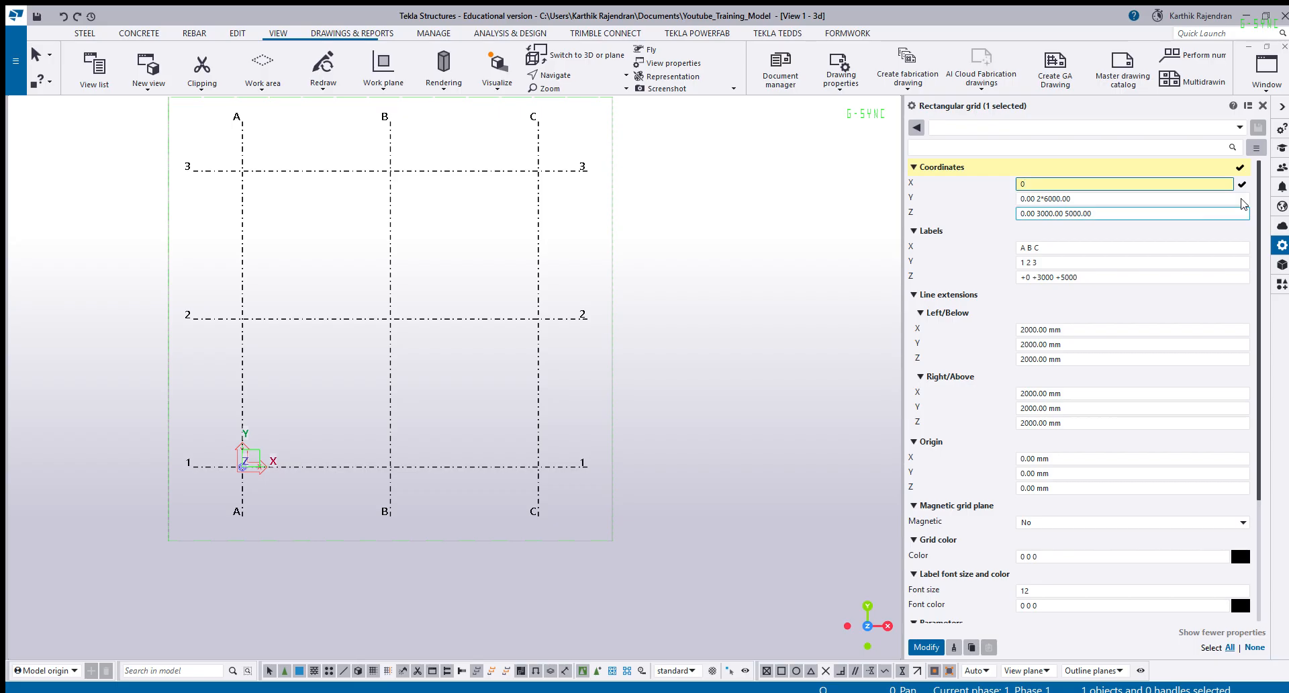
scroll(208, 470, up, 4)
scroll(268, 456, up, 5)
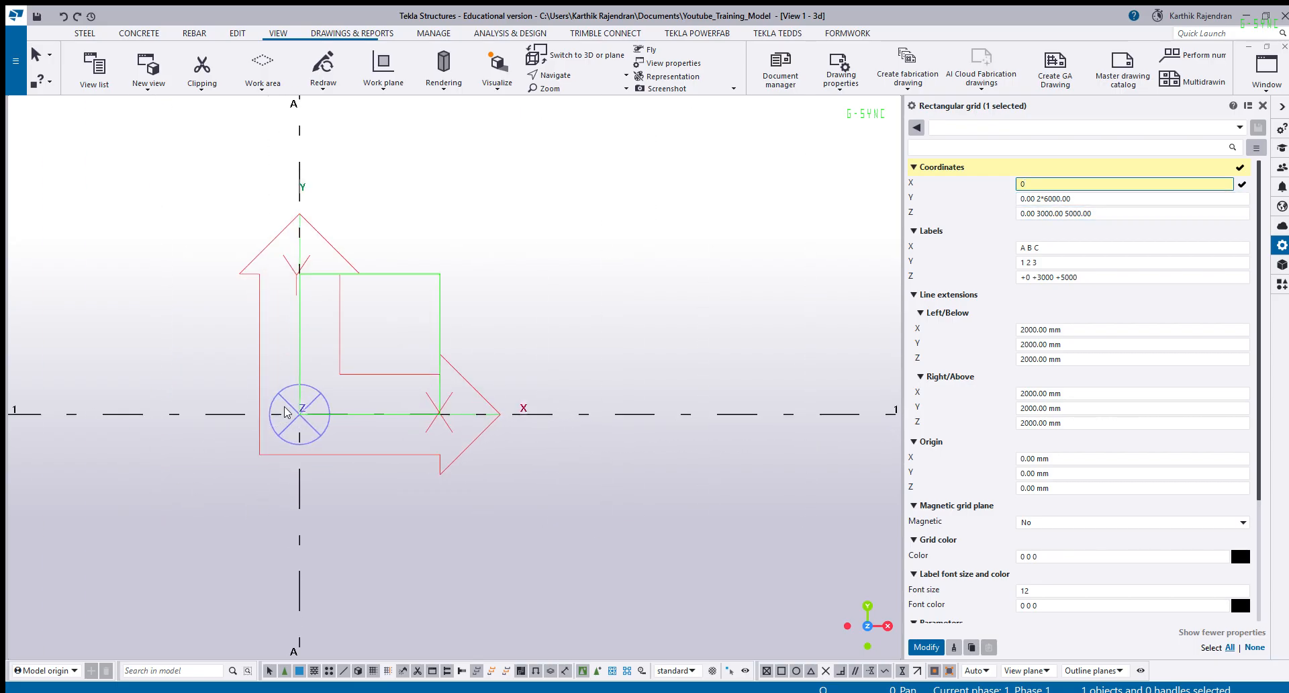
scroll(285, 411, down, 2)
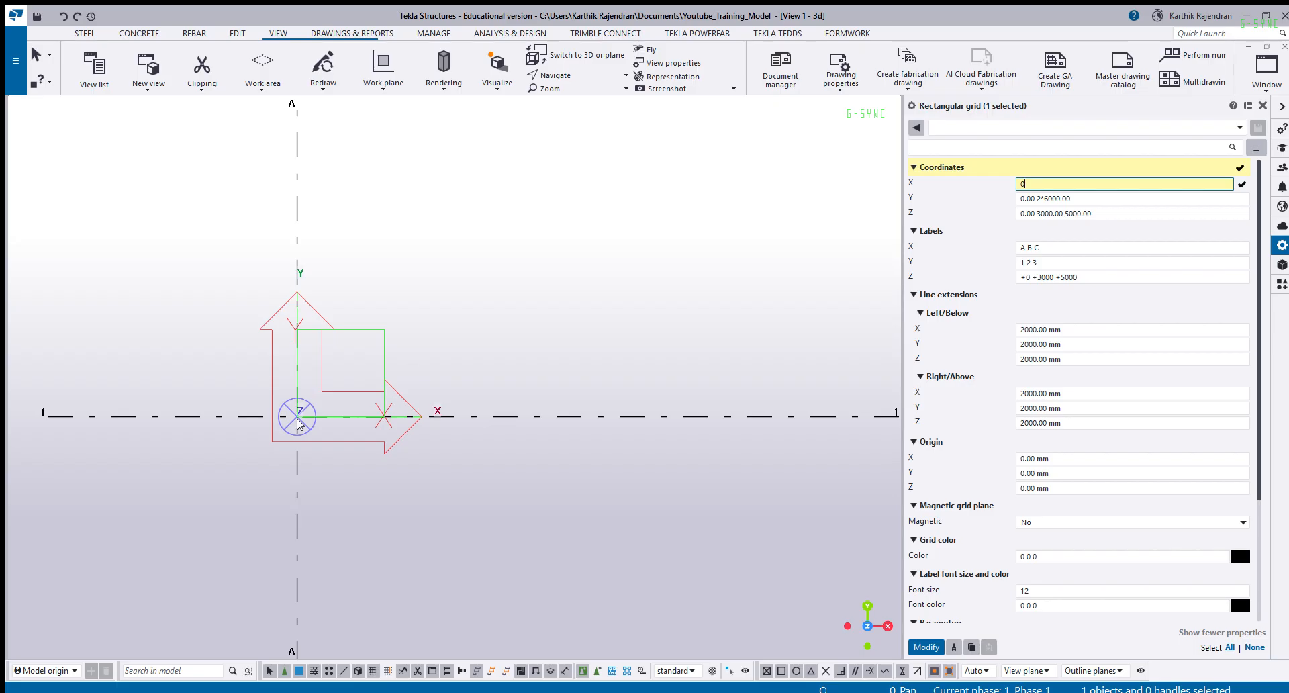
scroll(149, 398, down, 5)
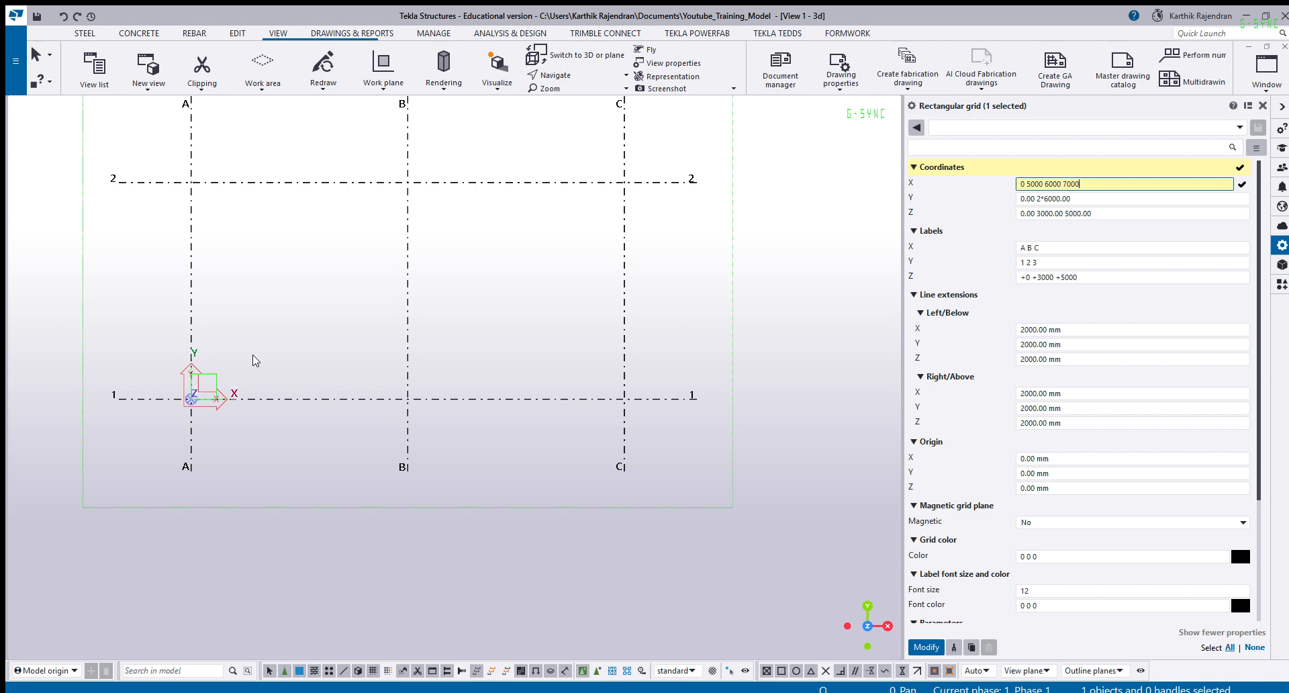
click(933, 646)
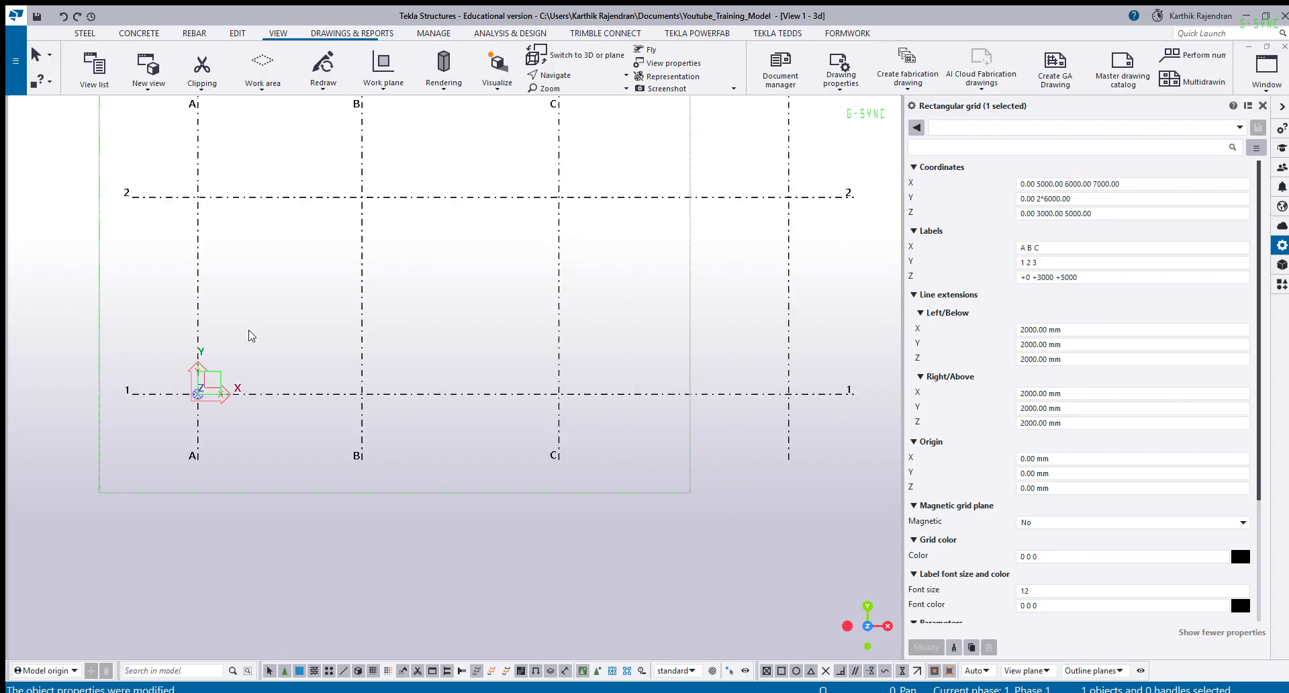
Clear the selection and fit the work area to the whole grid, including the added vertical grid line.
scroll(265, 327, down, 2)
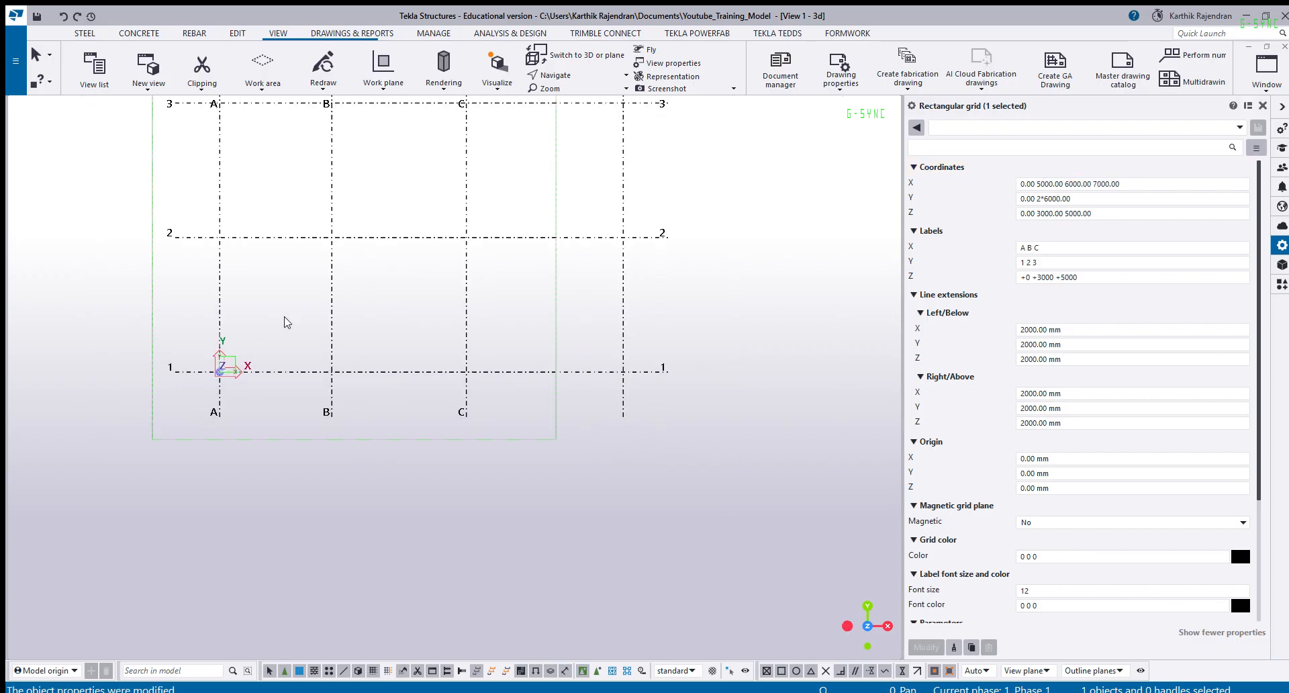
click(508, 305)
scroll(604, 475, down, 2)
scroll(562, 262, up, 2)
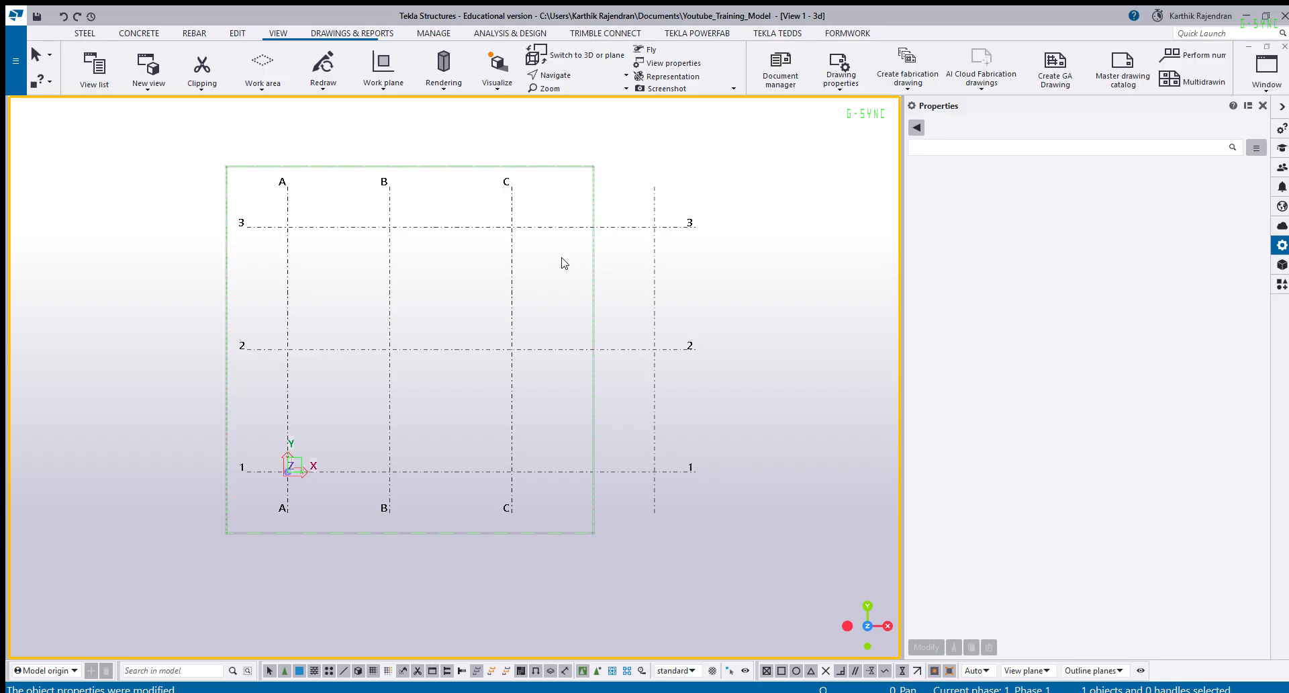
key(Home)
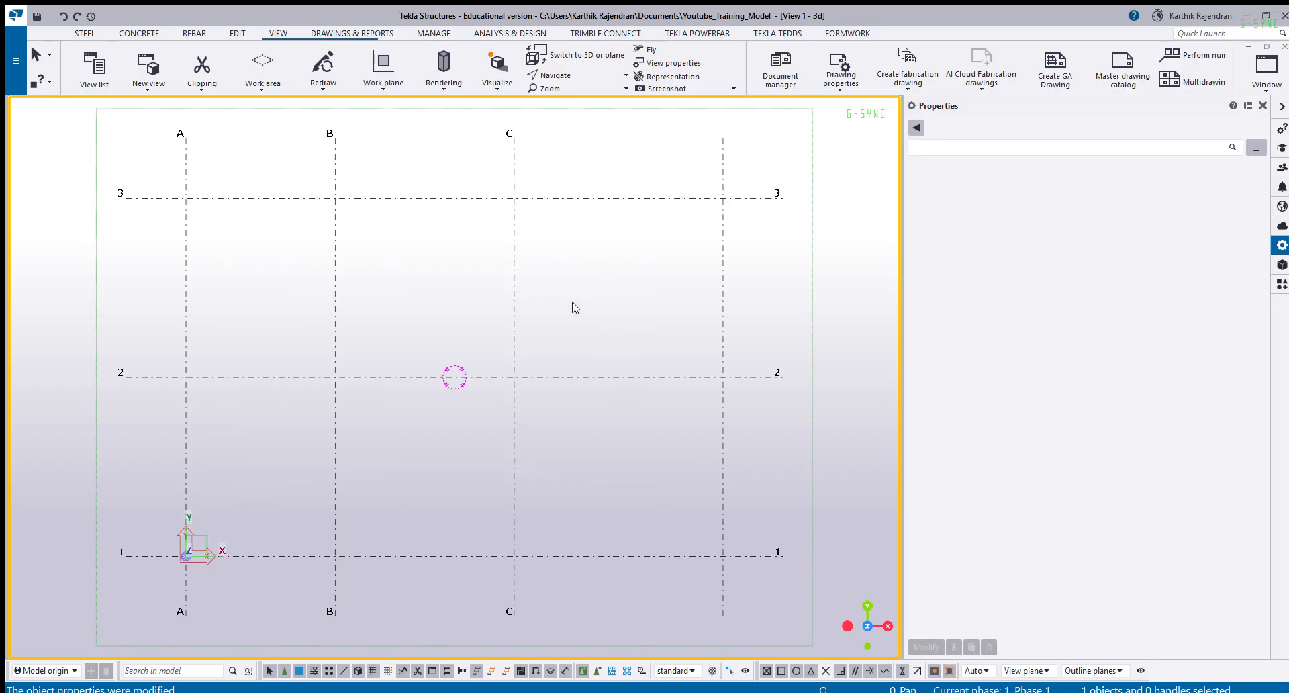
scroll(531, 285, down, 2)
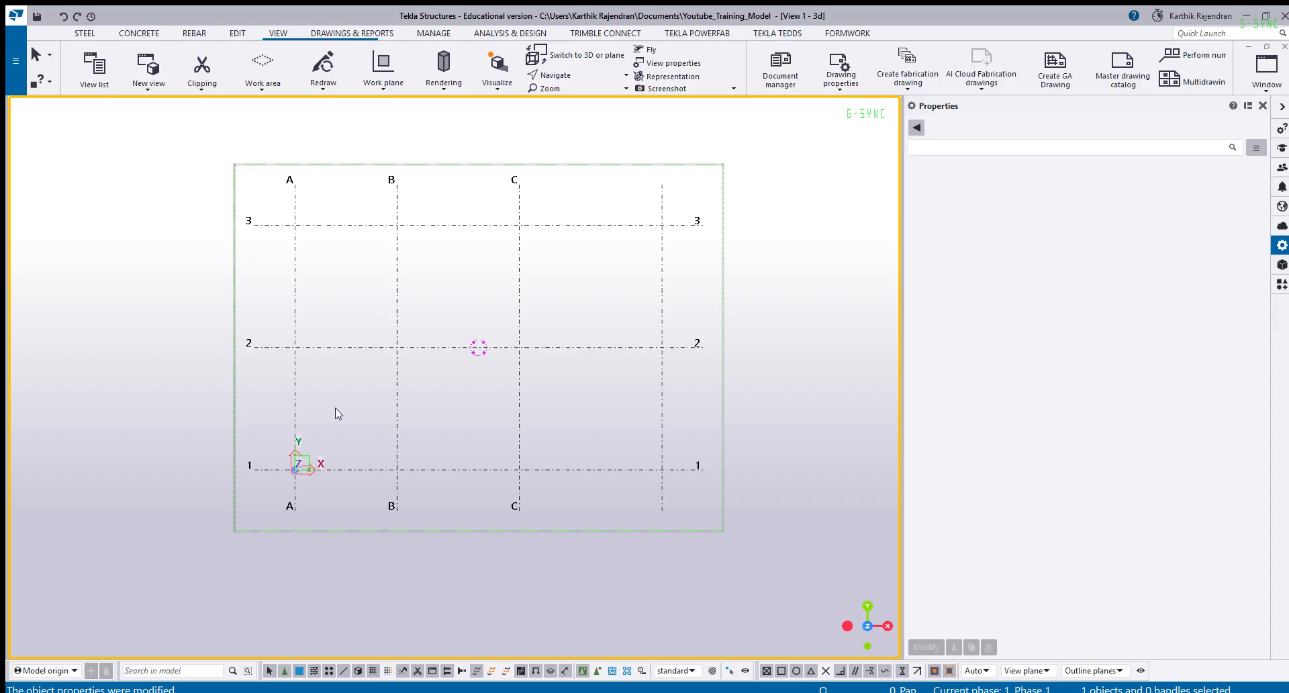
scroll(362, 409, up, 2)
scroll(329, 451, down, 2)
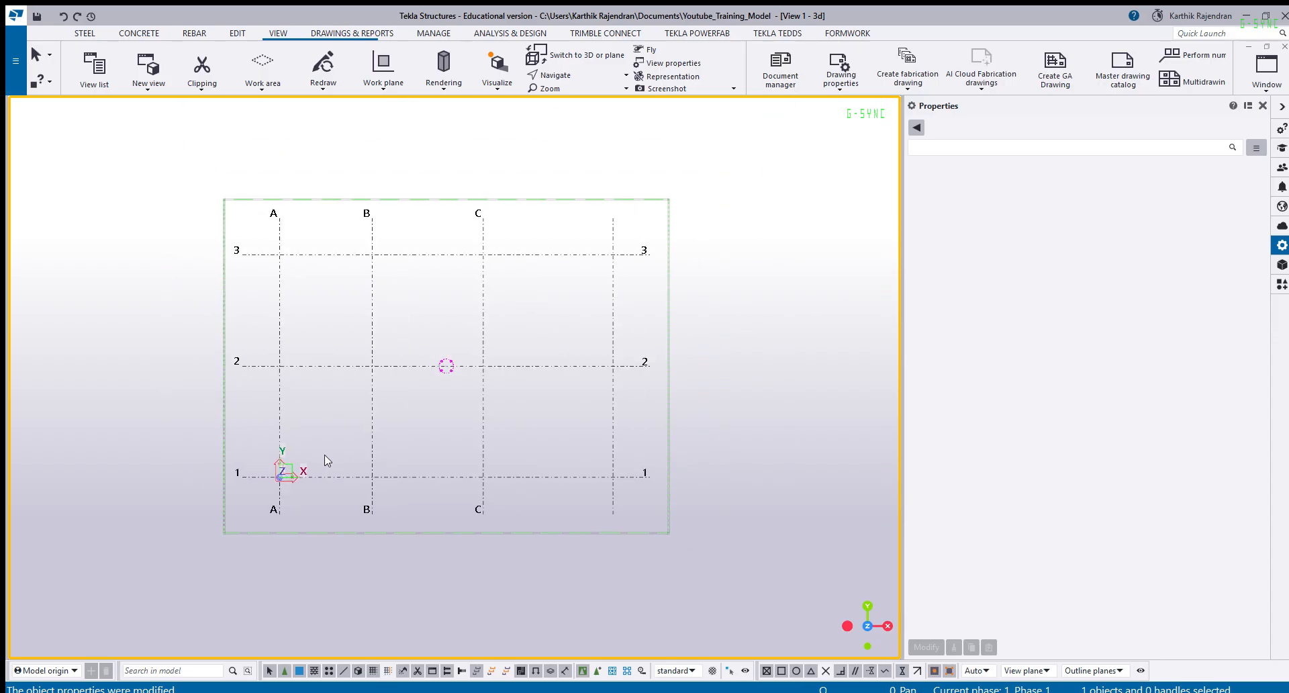
click(522, 255)
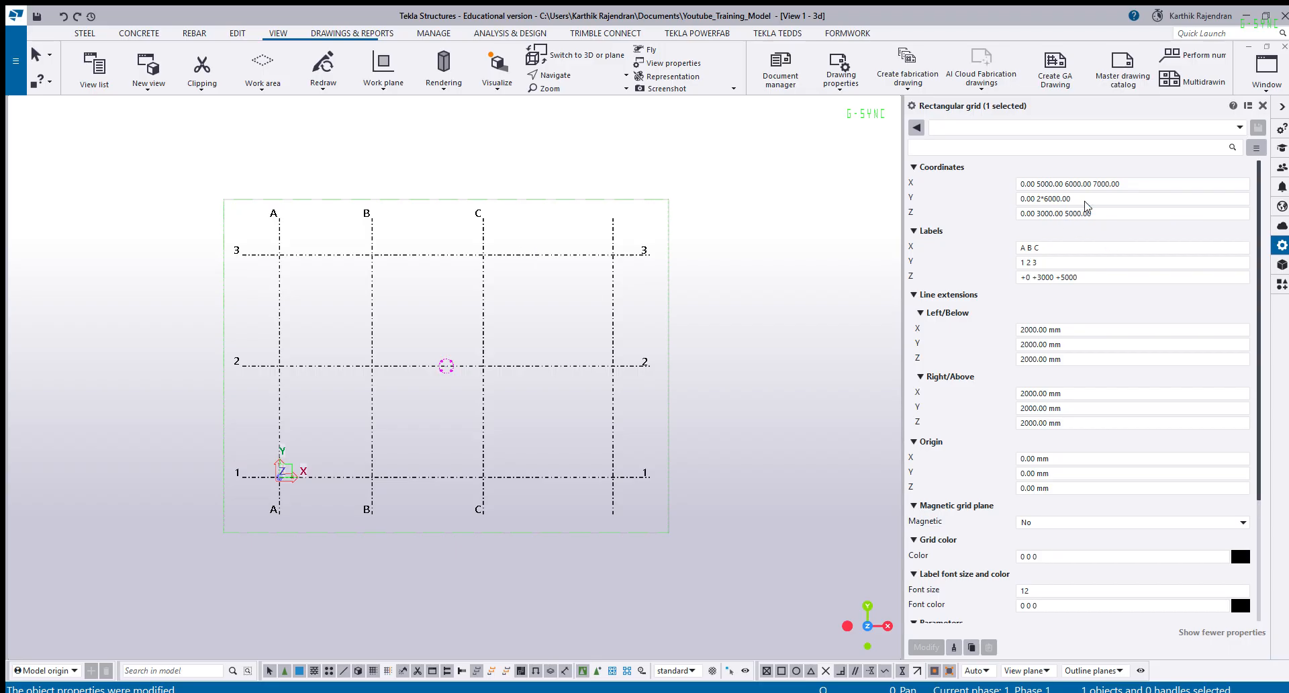
drag(1086, 201, 900, 201)
text(0)
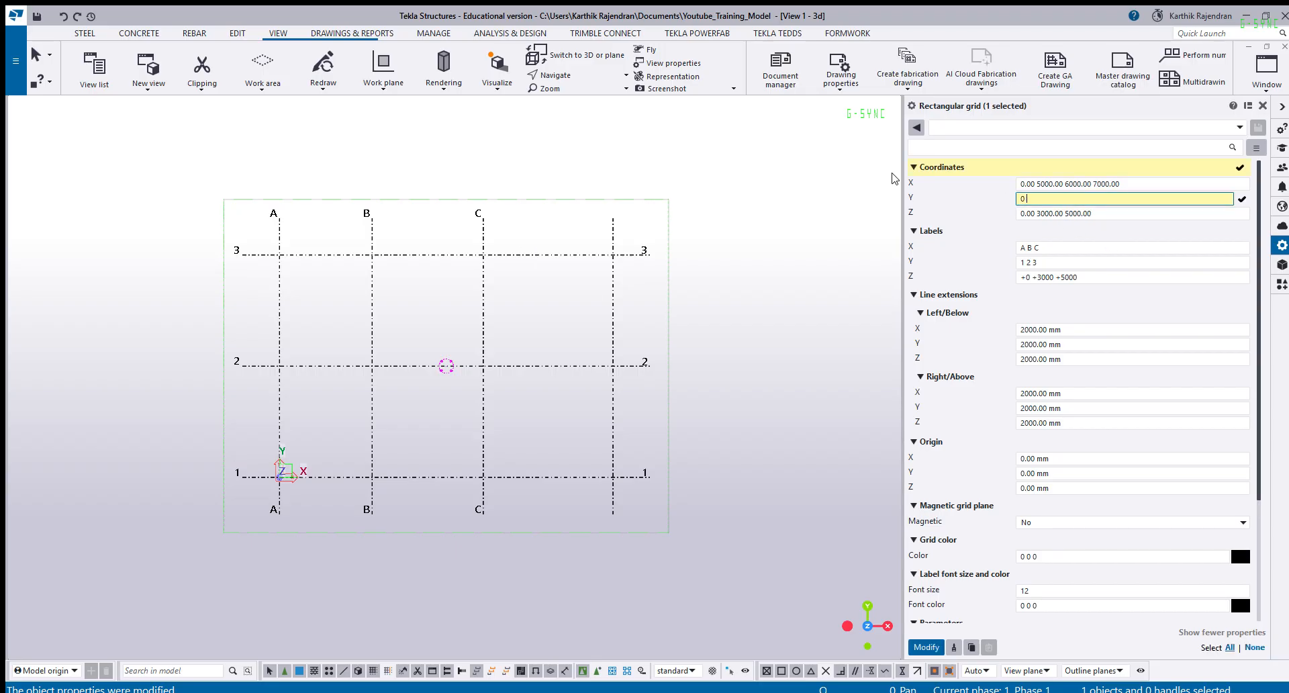
text( 5000 6000 7000)
click(926, 646)
Clear the selection and refit the work area to include the added horizontal grid line.
click(570, 343)
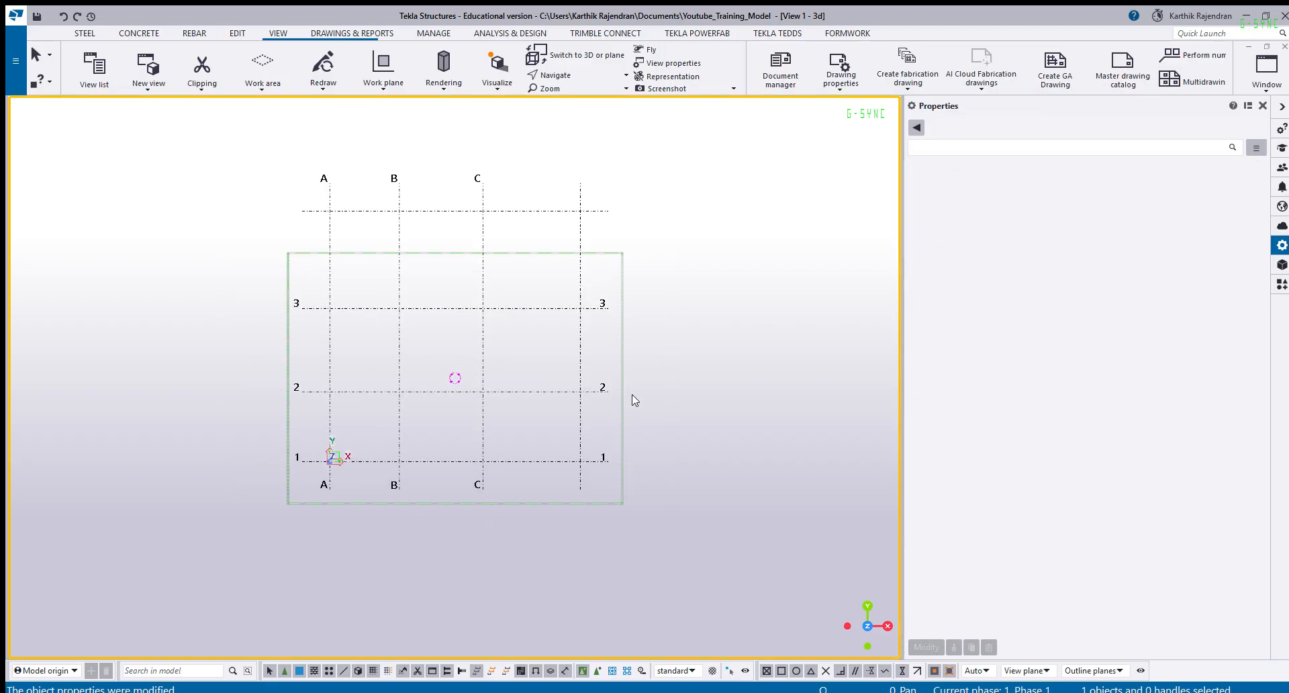
key(Home)
scroll(568, 380, down, 4)
scroll(547, 457, up, 2)
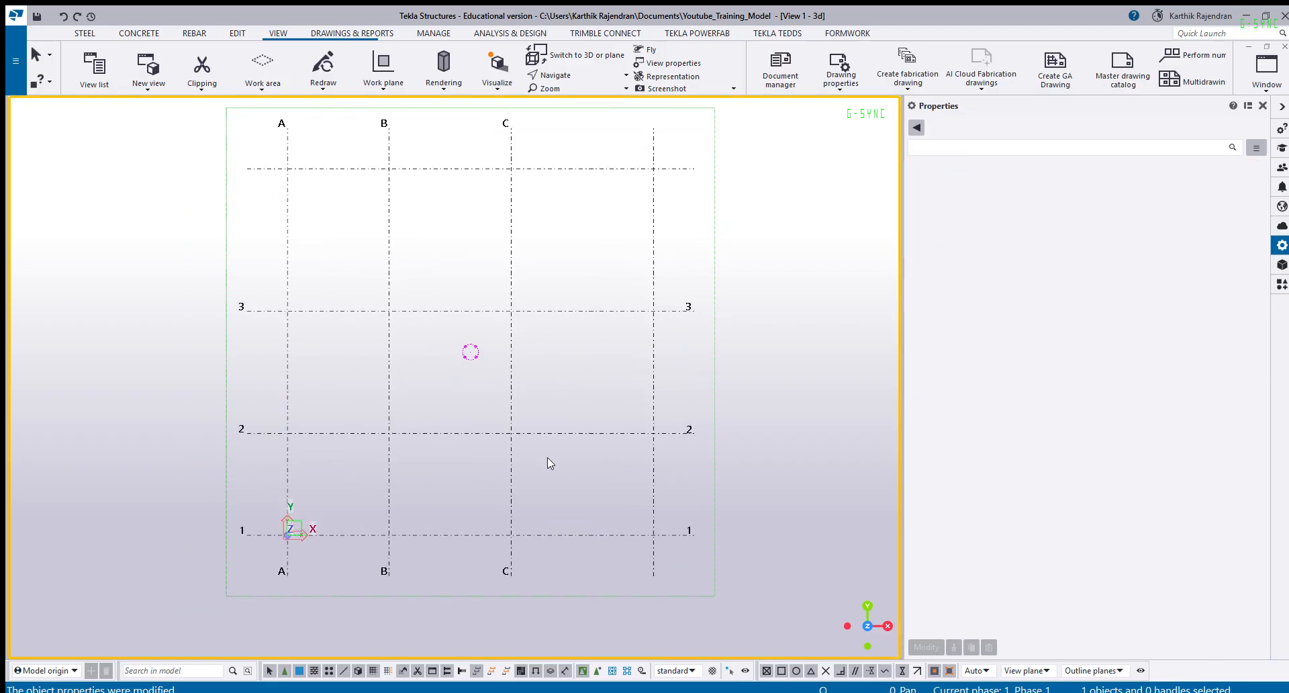
scroll(358, 288, down, 3)
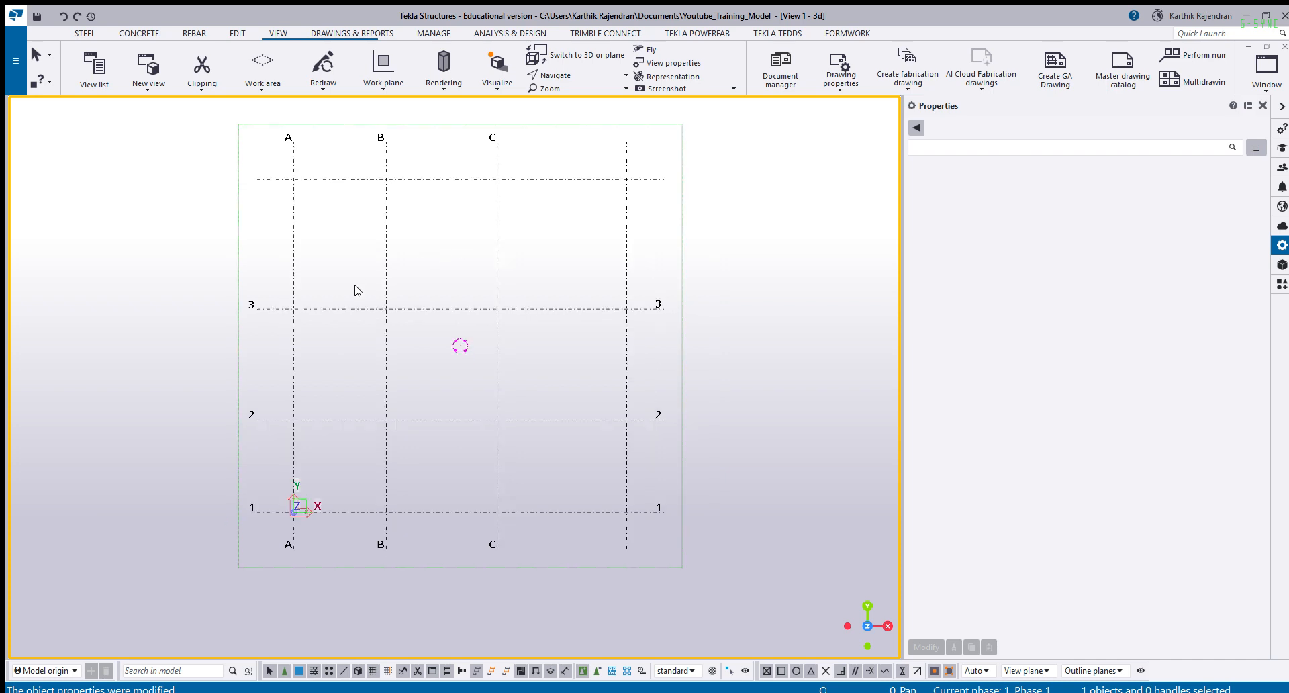
click(412, 306)
click(1053, 213)
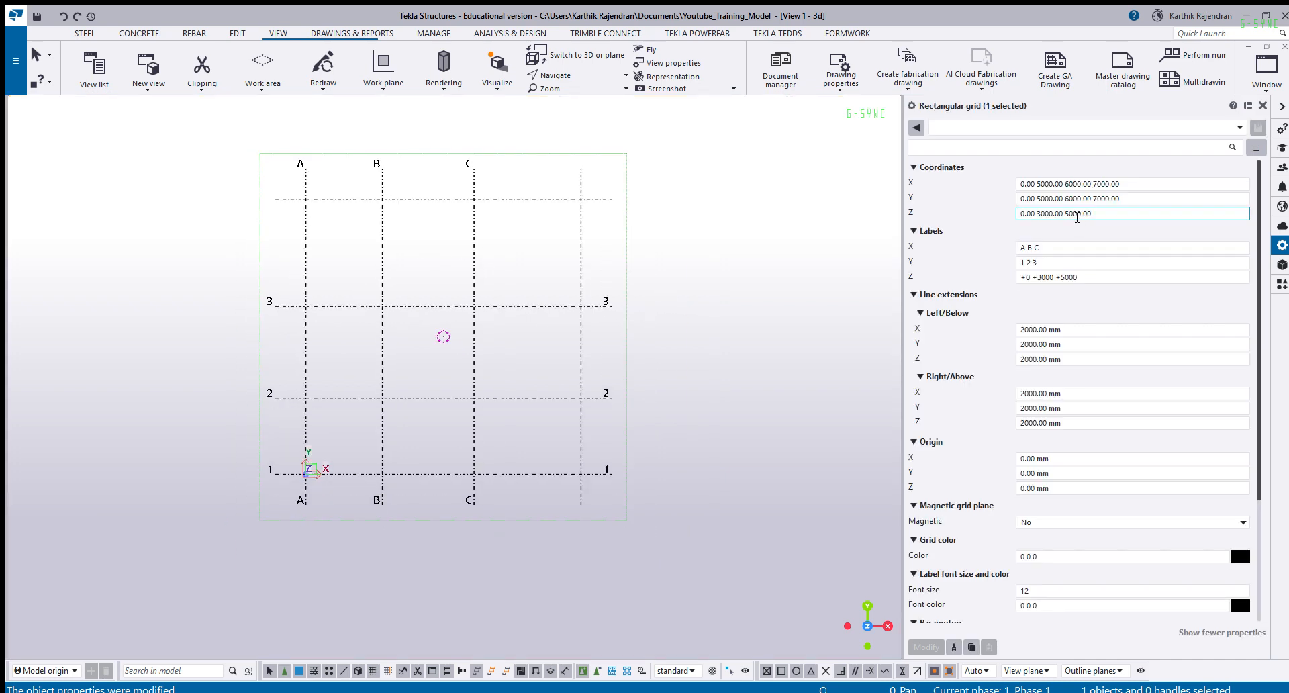
drag(1098, 214, 985, 214)
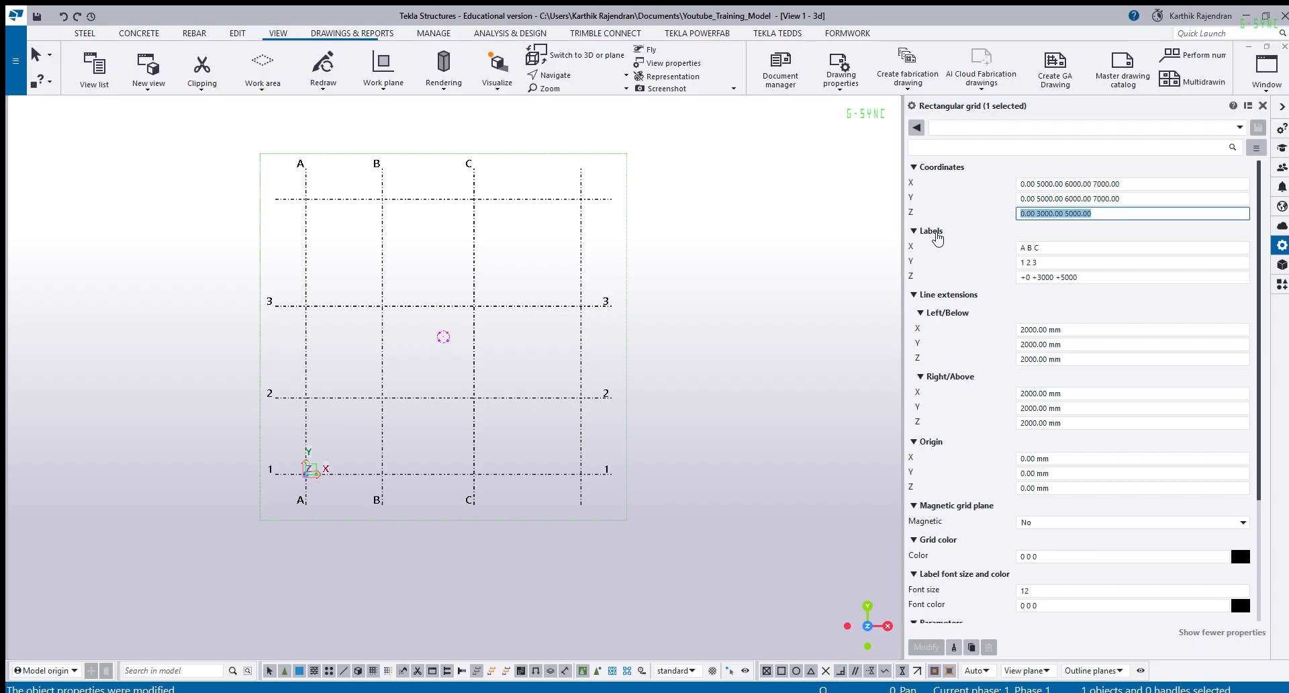
text(0)
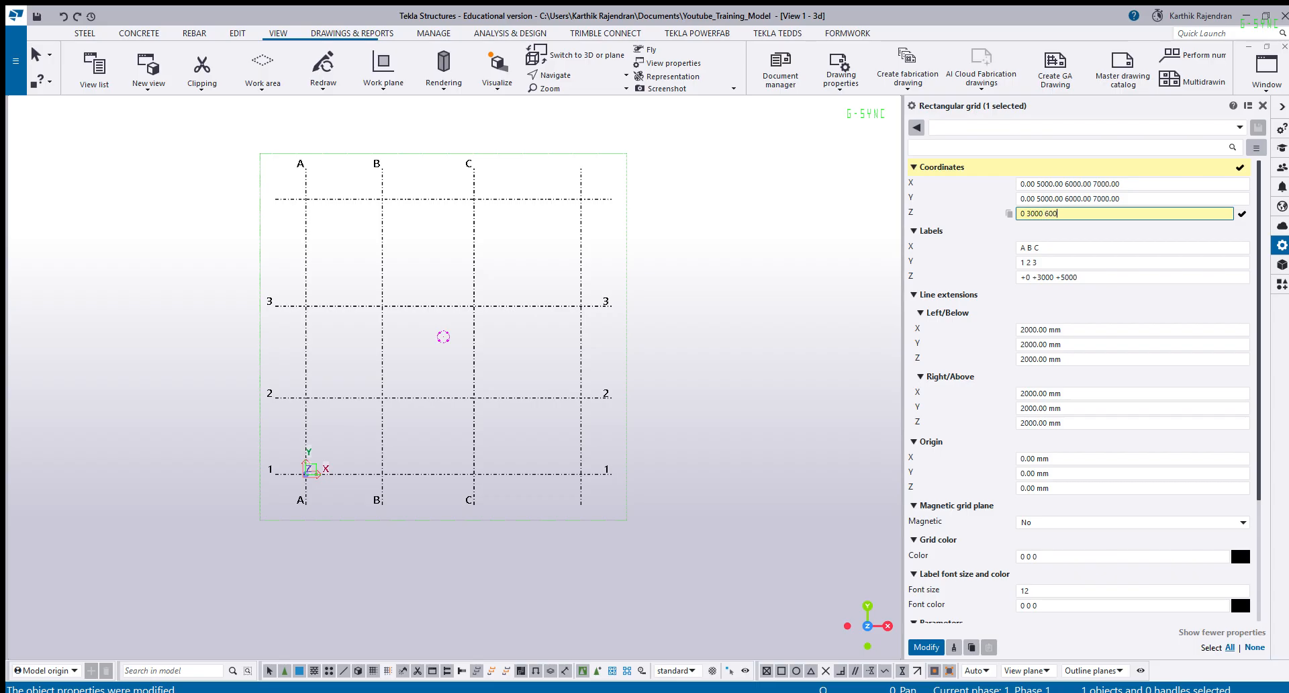
text(3000.00 6000.00 9000)
click(927, 647)
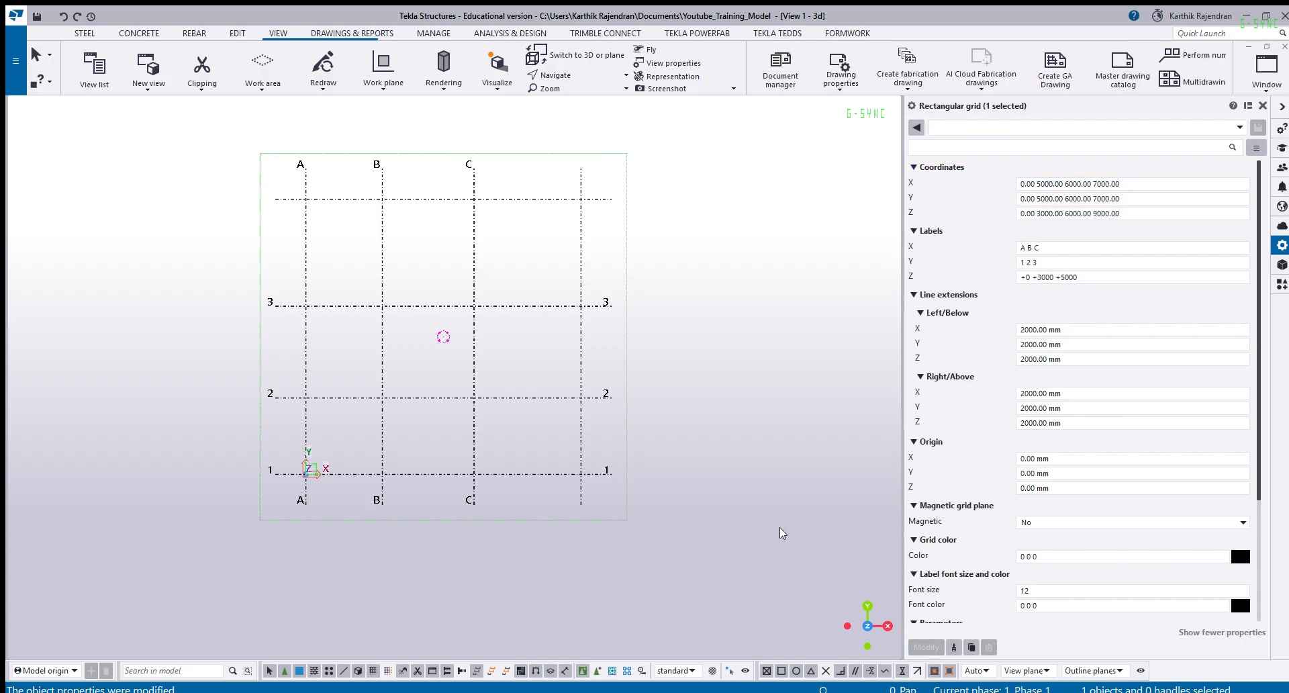
click(403, 247)
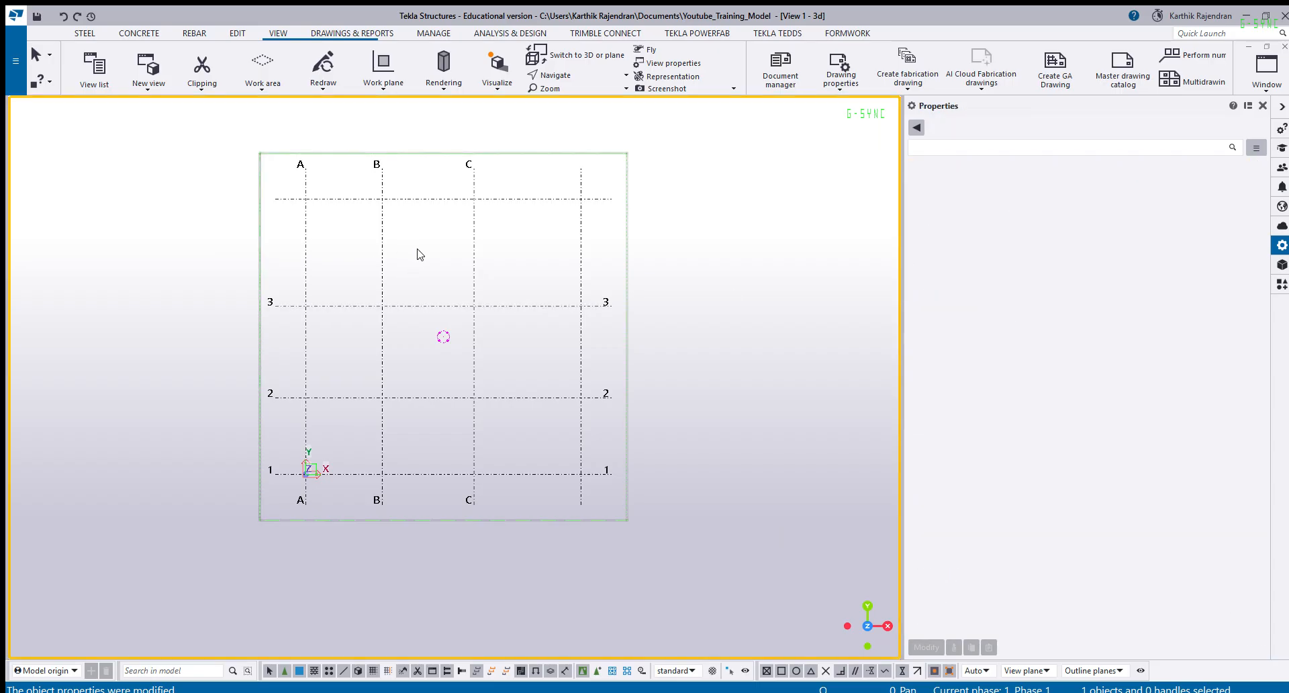
Create a new two-point view along grid line 1 from A to C and switch it from 3D to plane.
scroll(424, 237, up, 2)
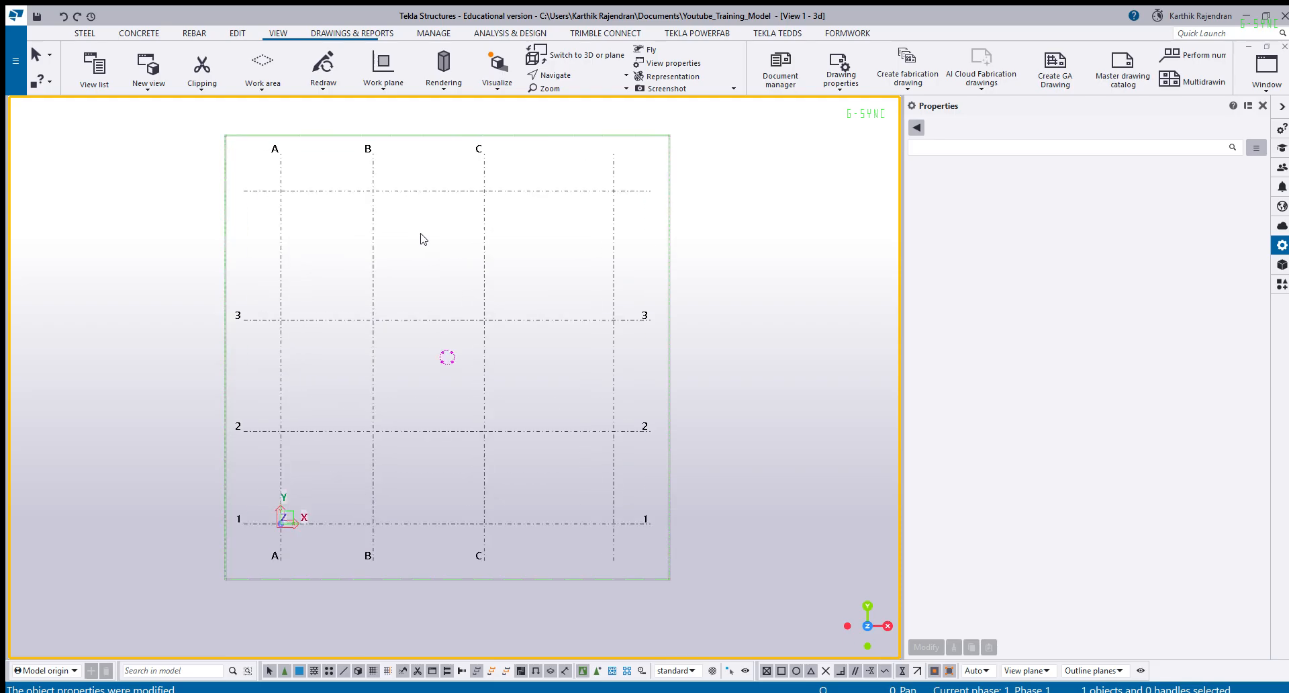
click(143, 82)
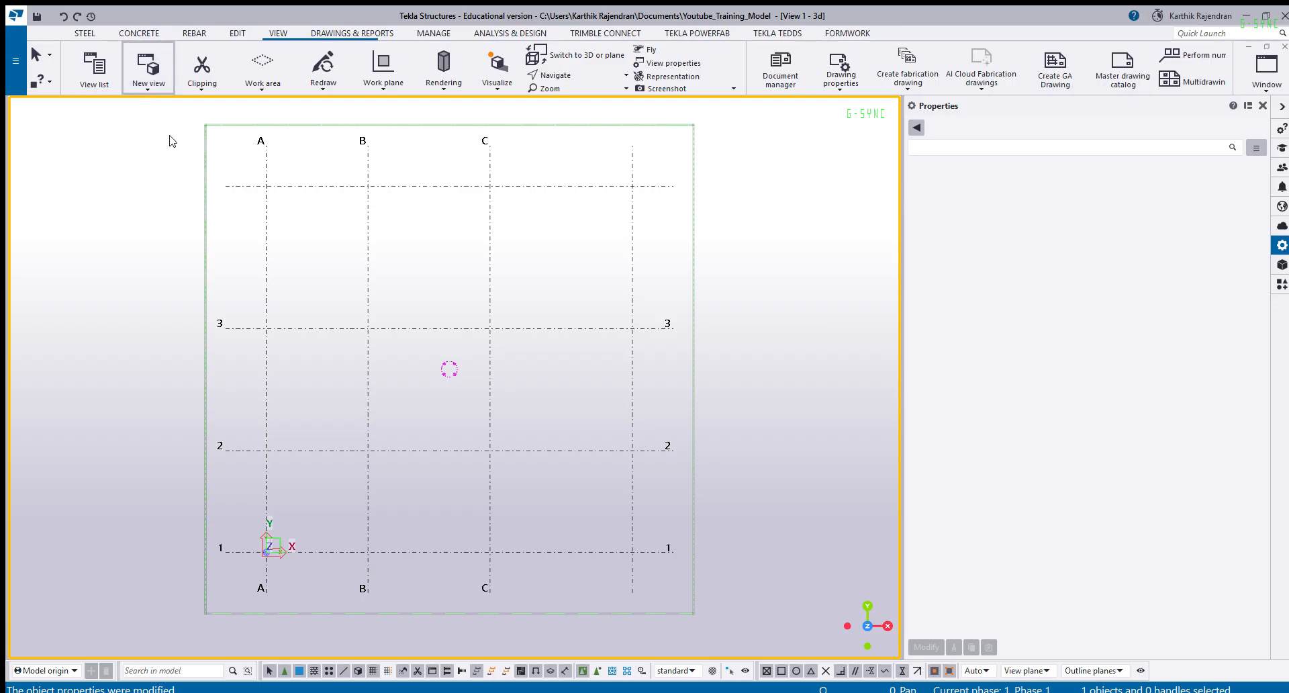
scroll(323, 591, up, 2)
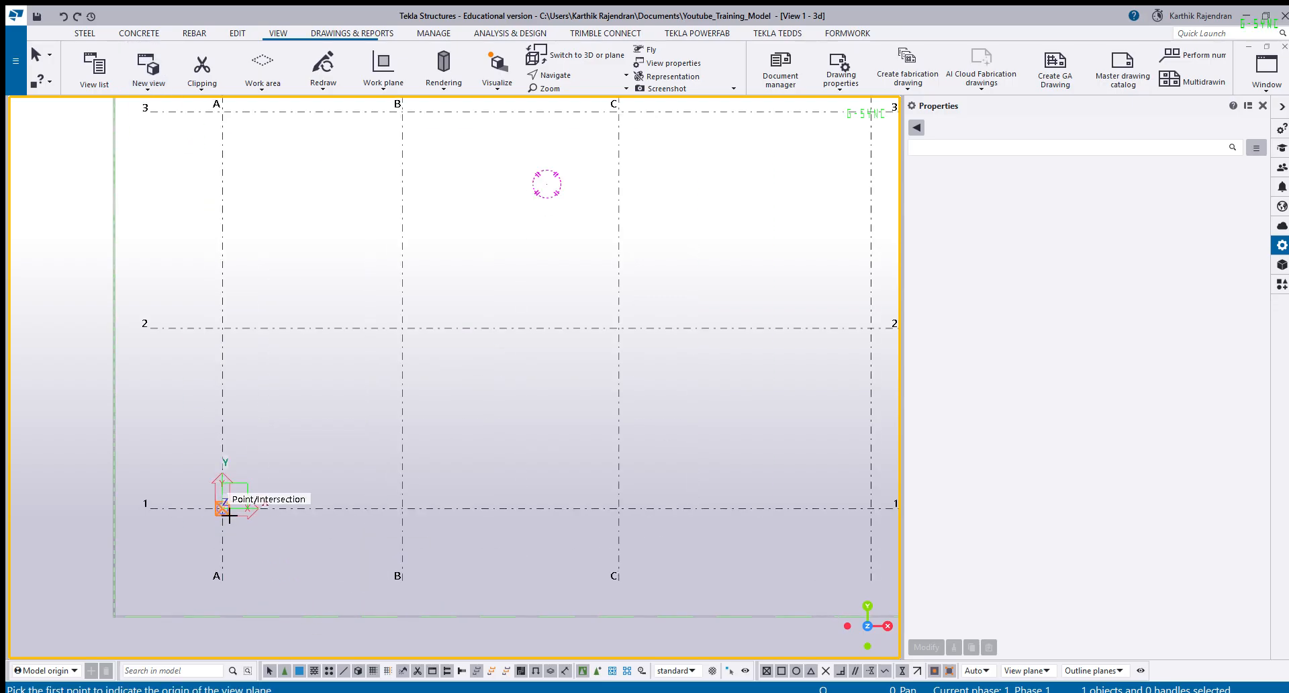
click(229, 515)
click(621, 511)
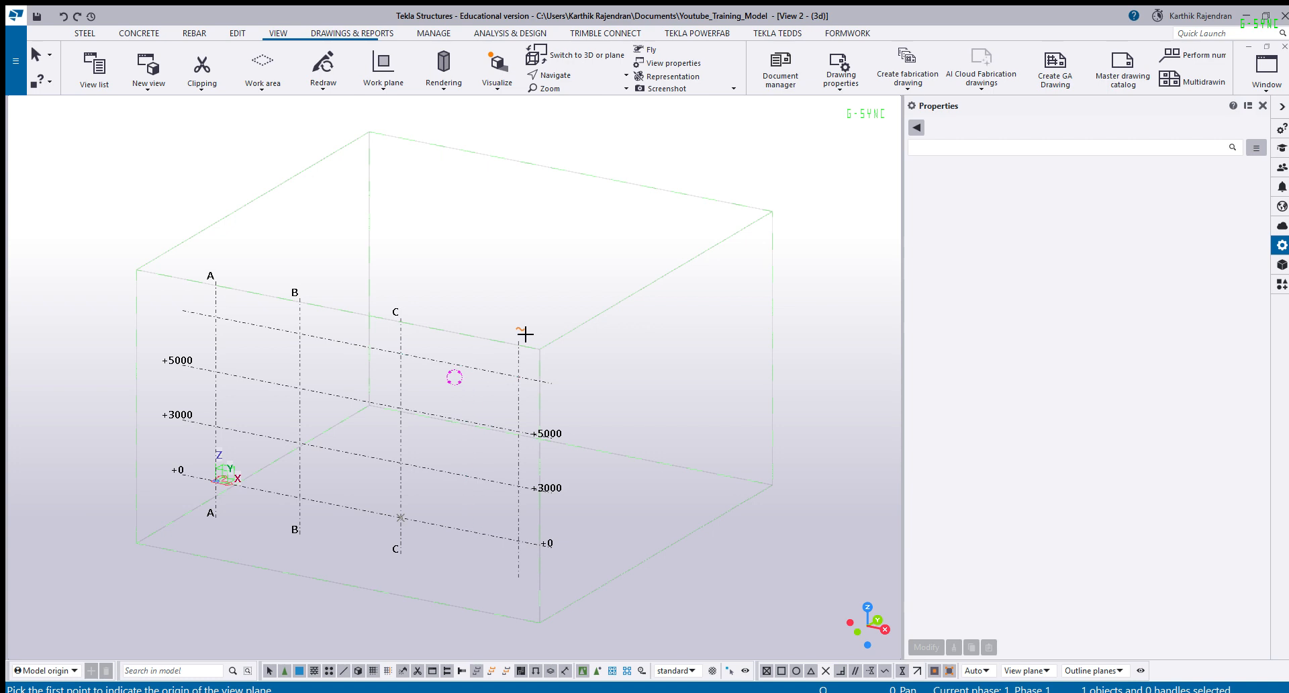
key(ctrl+p)
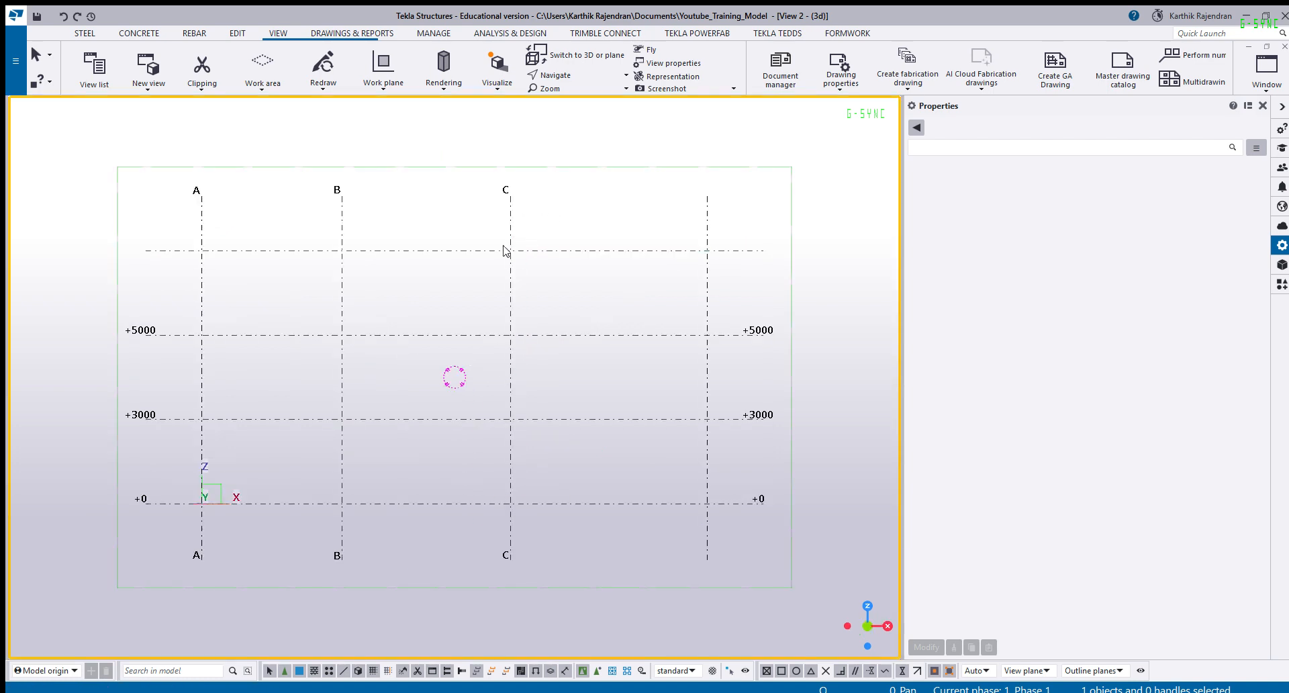
Compare the grid's Z coordinates with its elevation labels in the new view, and return that view to 3D.
click(505, 251)
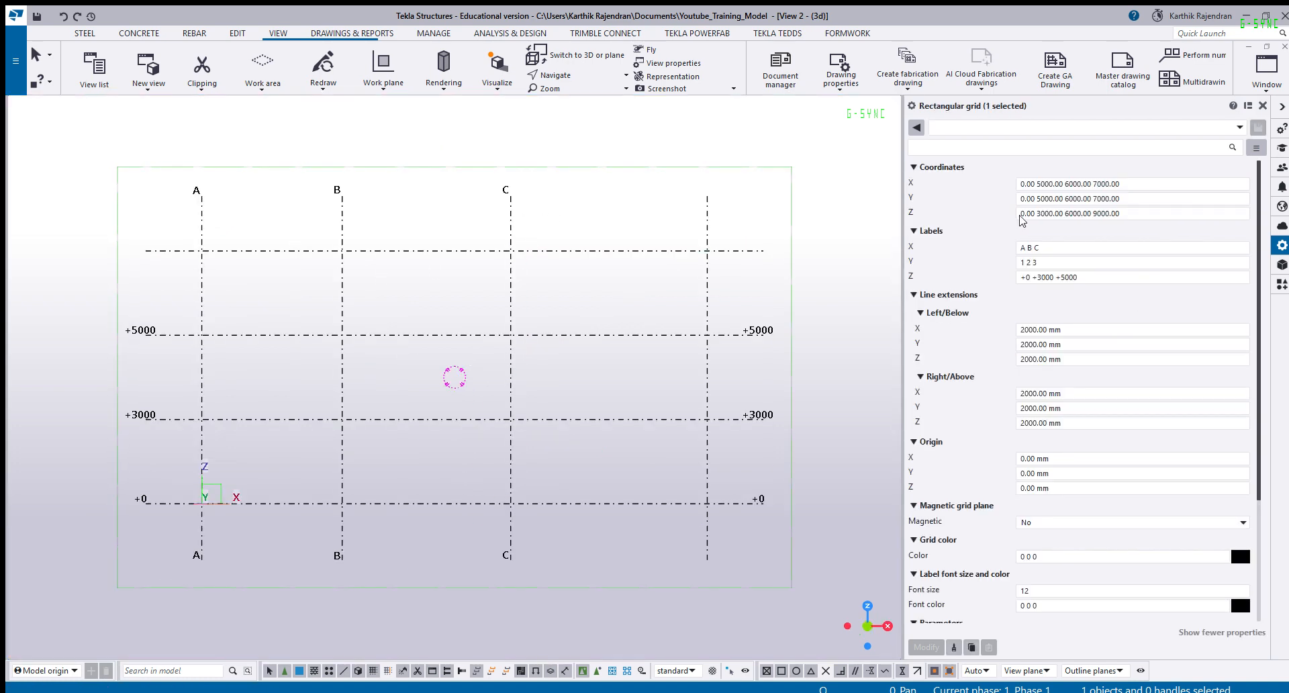
scroll(132, 503, up, 2)
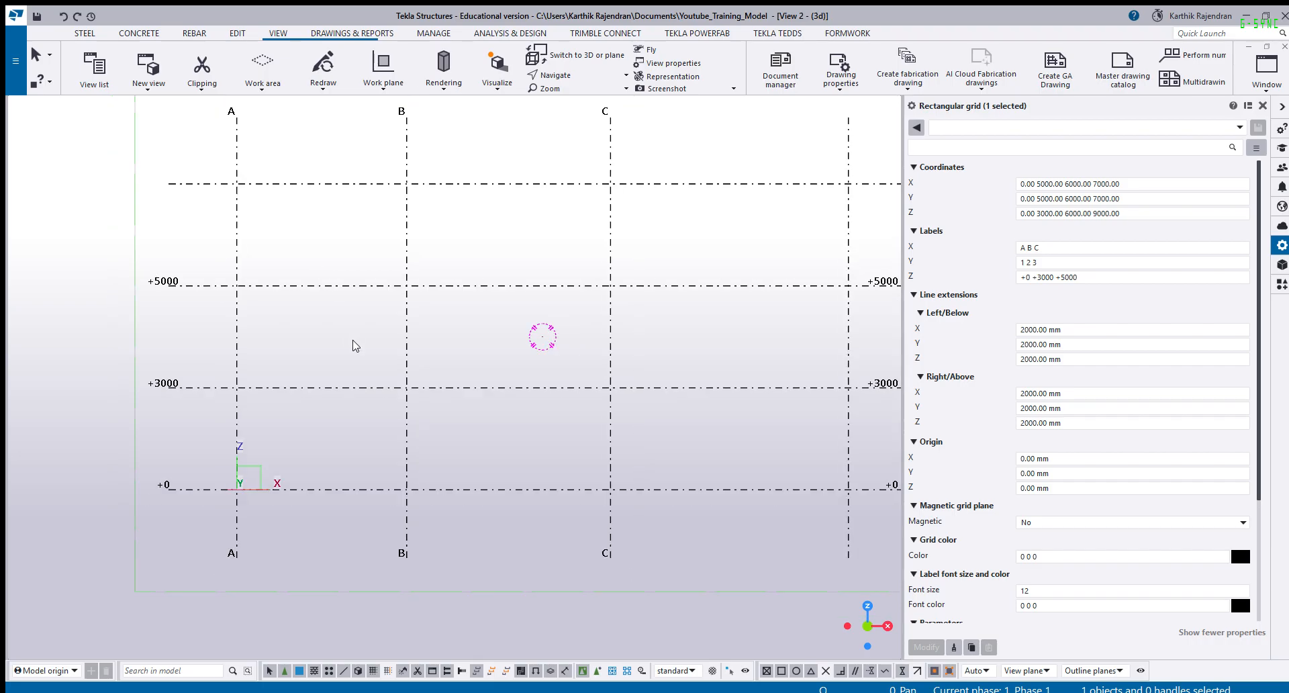
scroll(361, 417, down, 3)
click(320, 227)
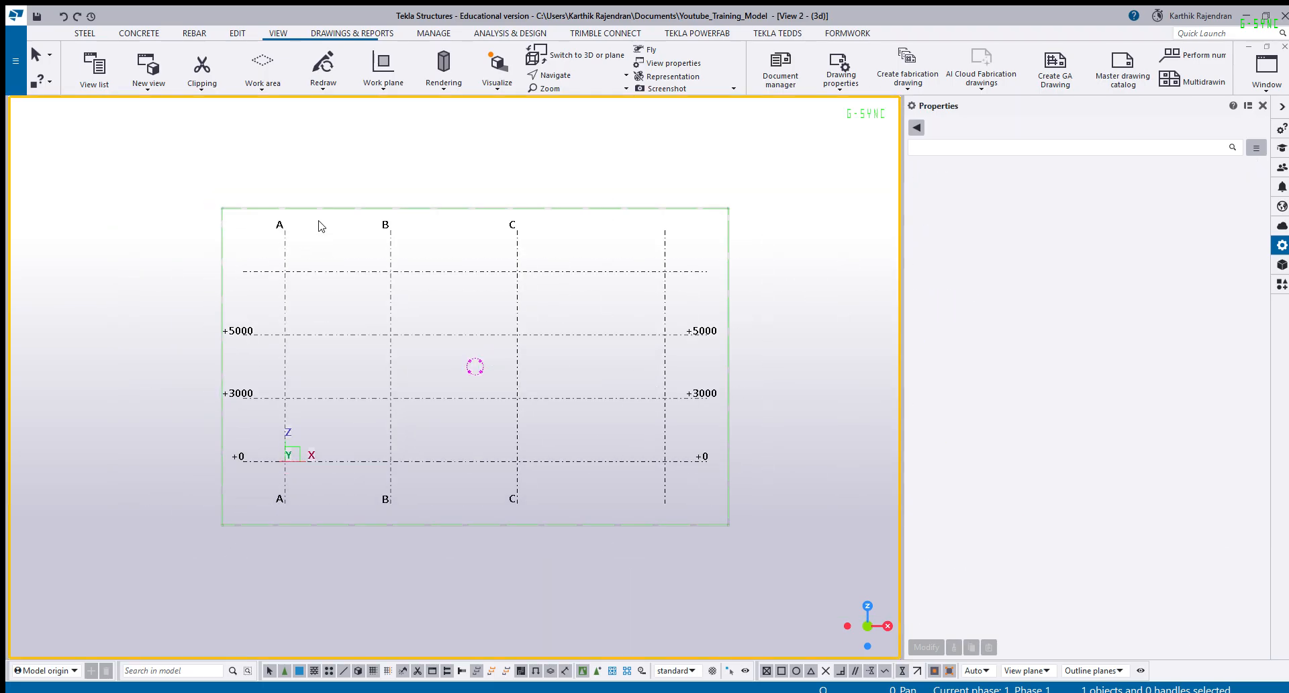
key(ctrl+p)
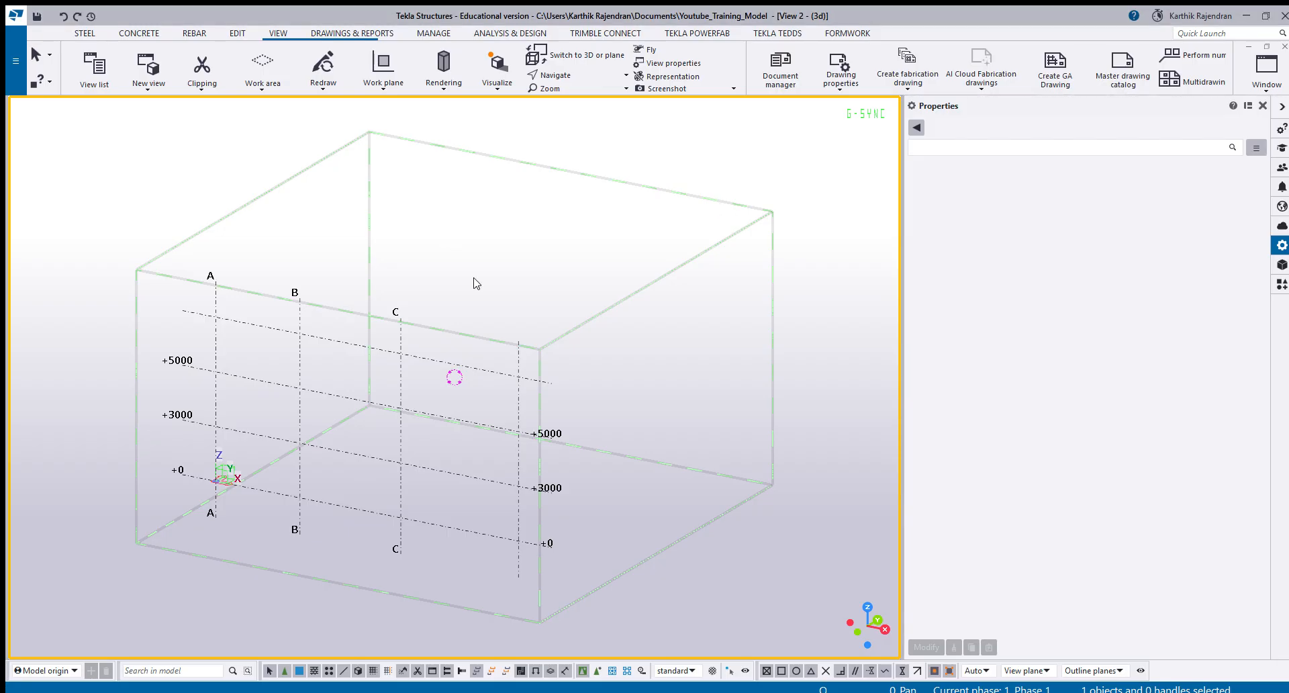
In the plan view, set the rectangular grid's X labels to A B C D and Y labels to 1 2 3 4, and apply the modification.
key(ctrl+Tab)
scroll(309, 489, down, 5)
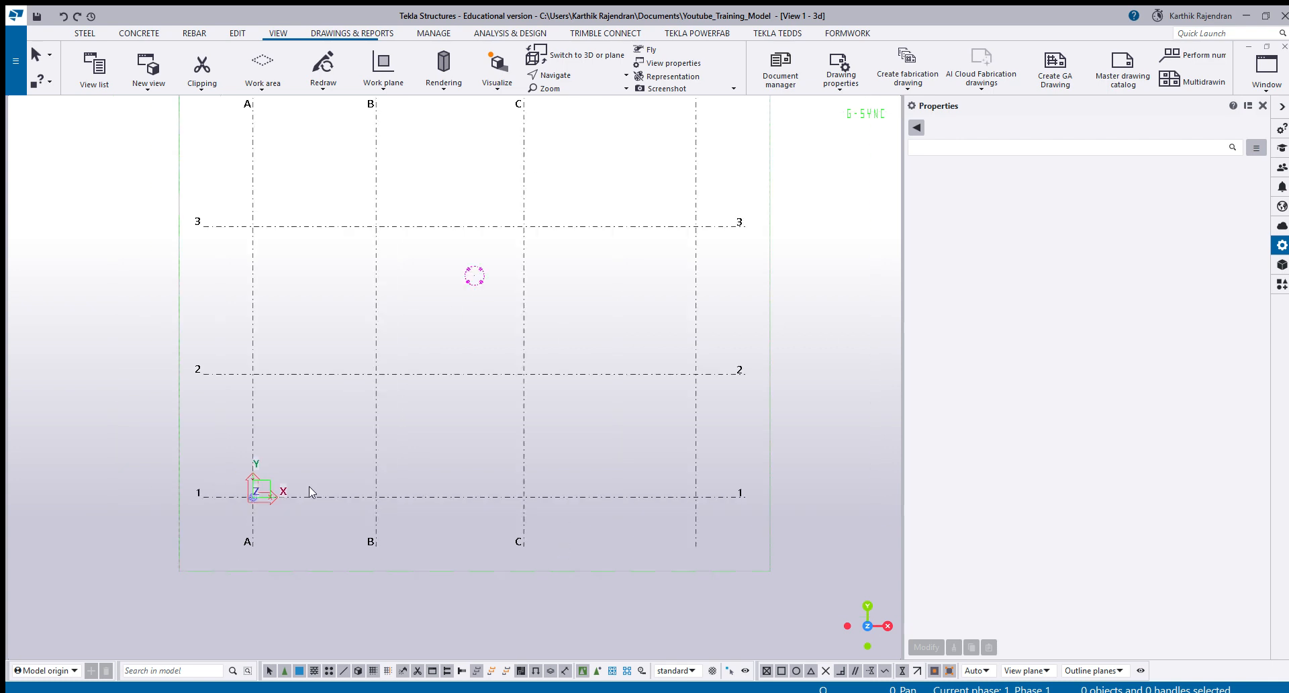
scroll(281, 294, down, 1)
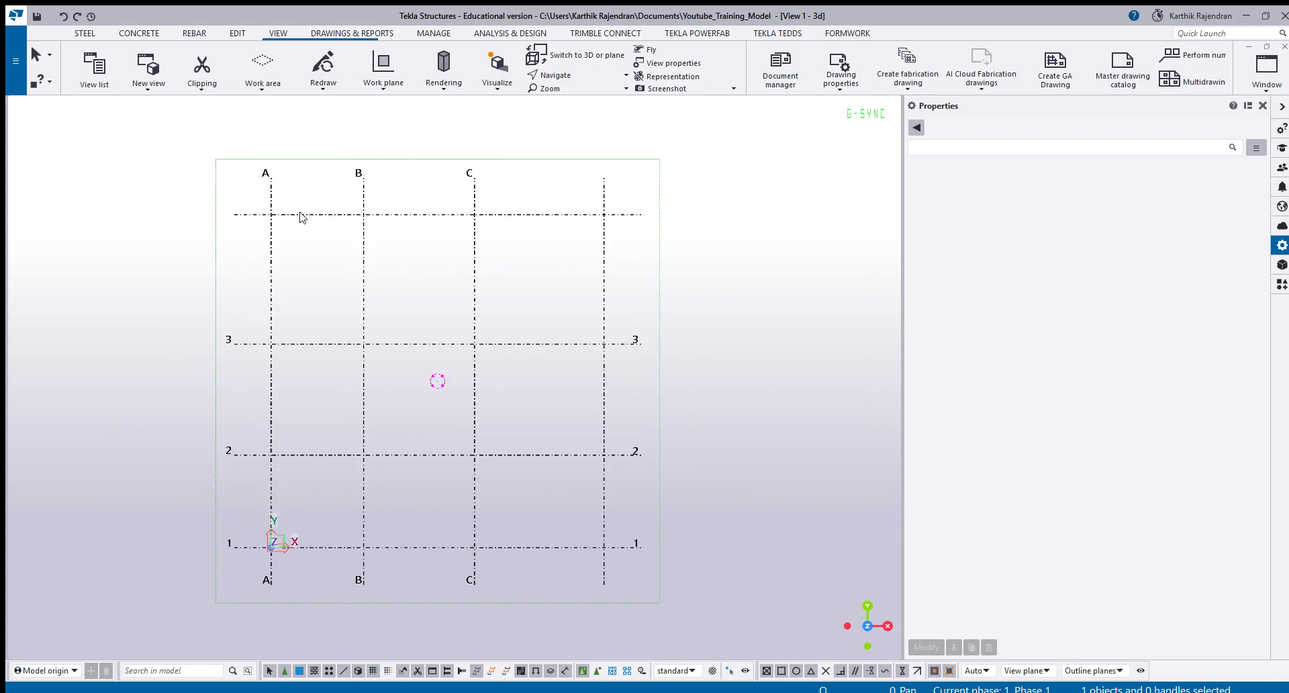
click(302, 215)
scroll(285, 265, down, 3)
scroll(347, 348, up, 3)
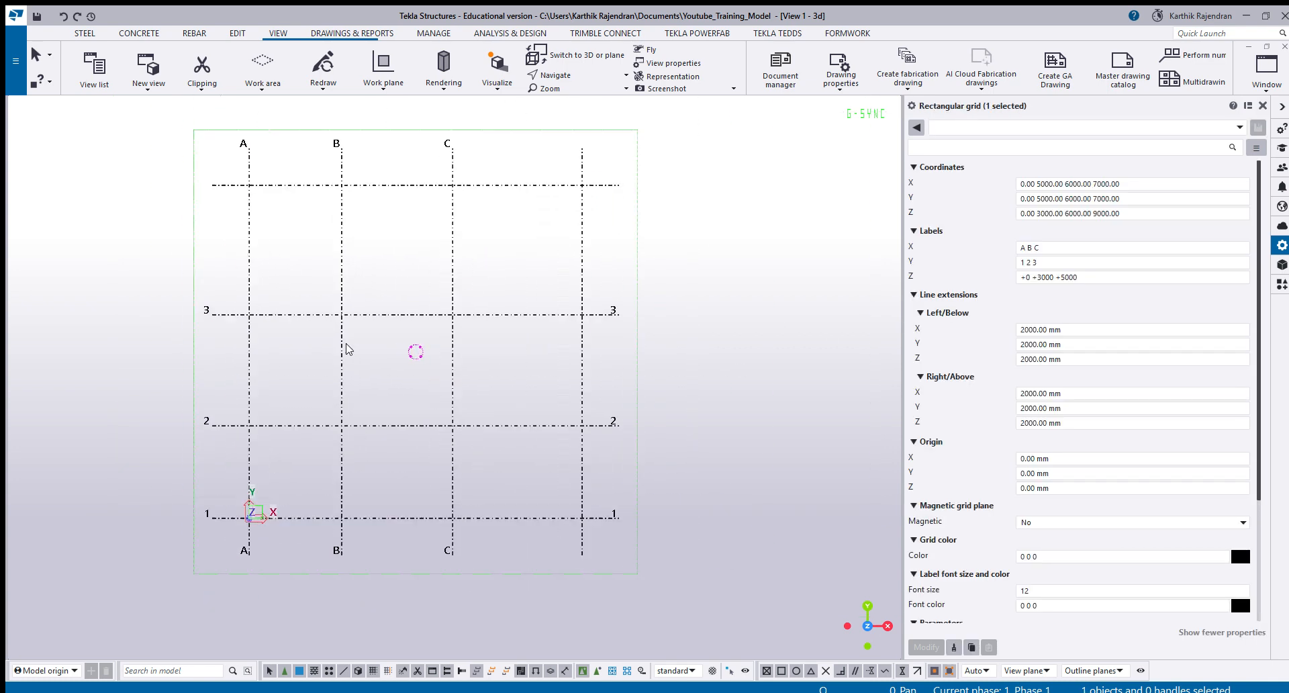
click(1079, 248)
text(D)
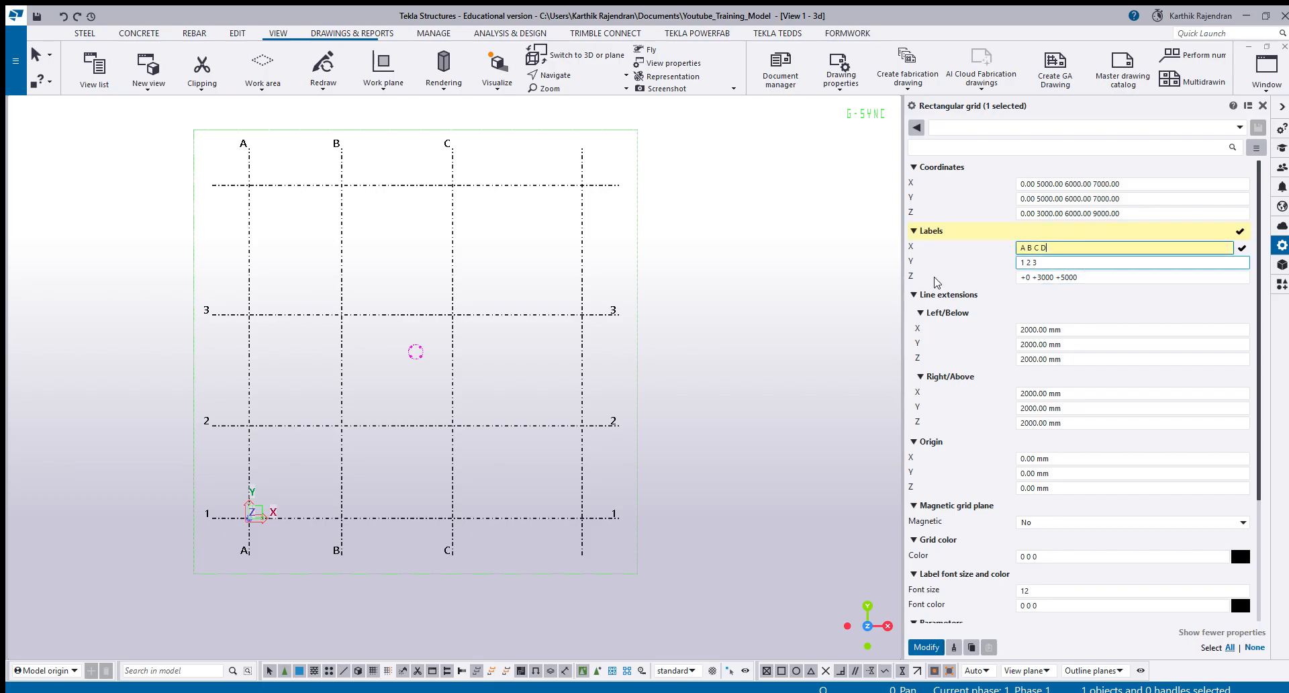
click(1049, 263)
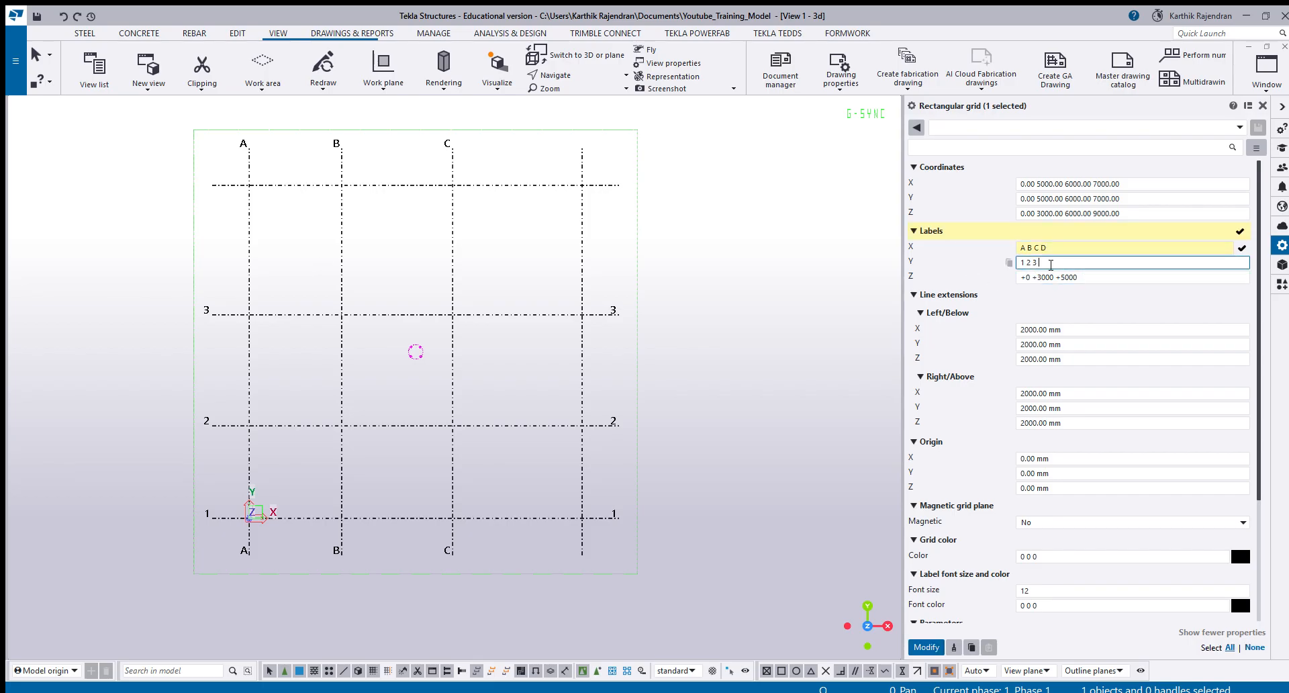
text(4)
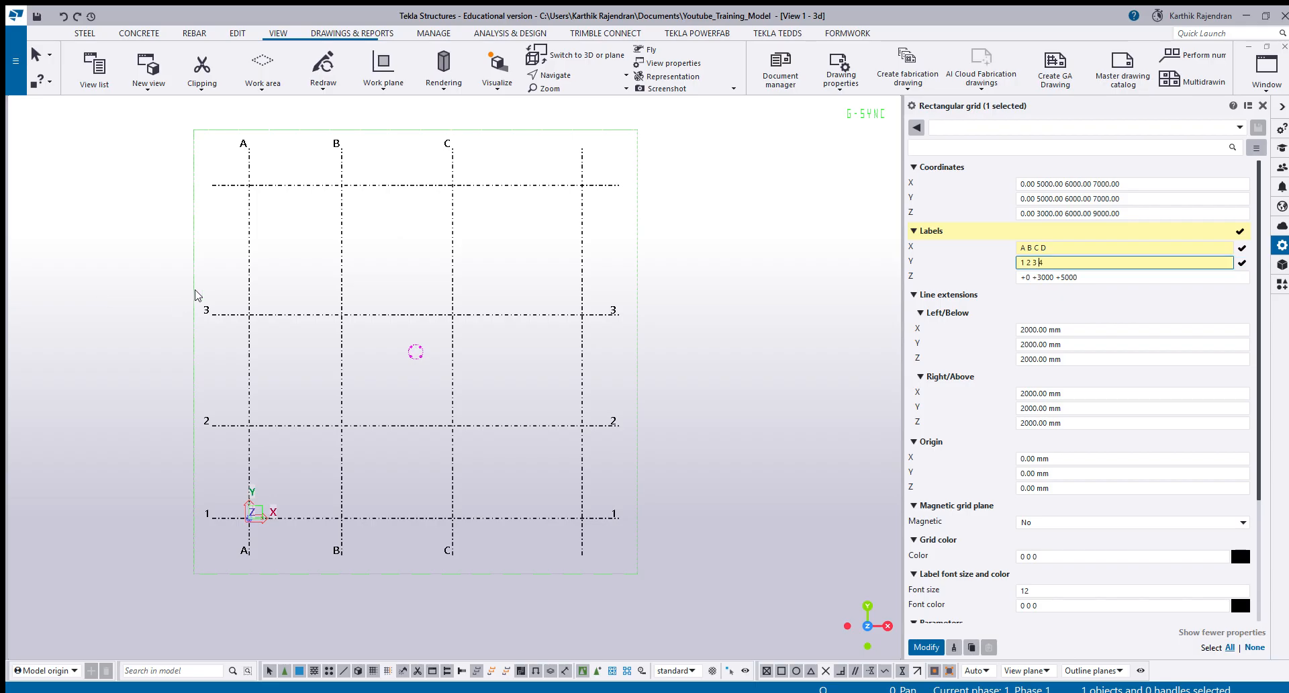
click(928, 647)
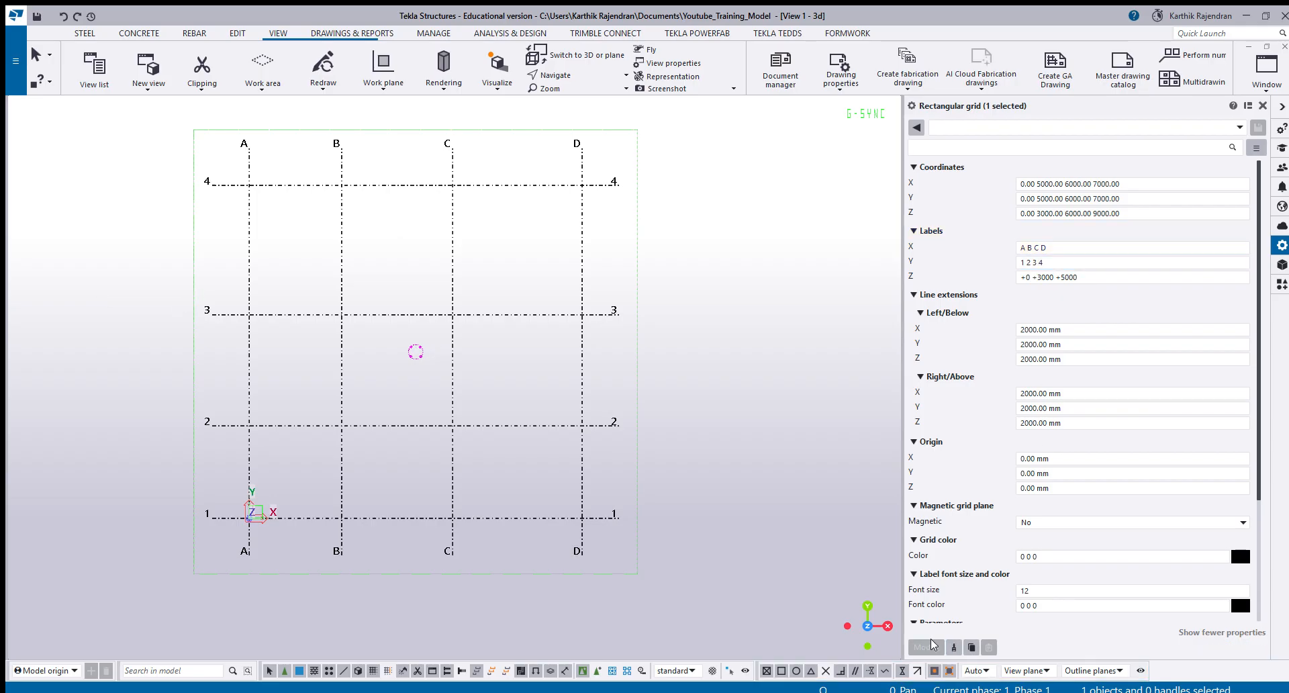
Replace the grid's Z labels with the copied Z coordinate values 0.00 3000.00 6000.00 9000.00 and apply the modification.
click(1039, 277)
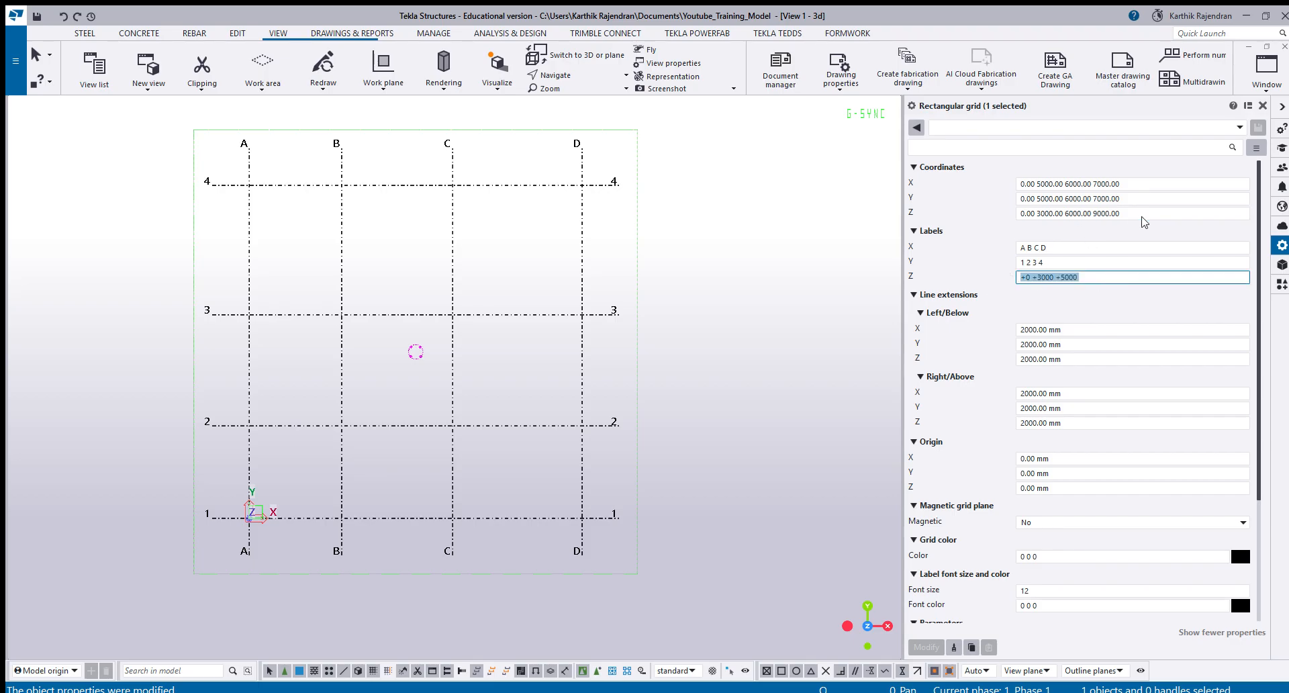
click(1051, 213)
key(ctrl+c)
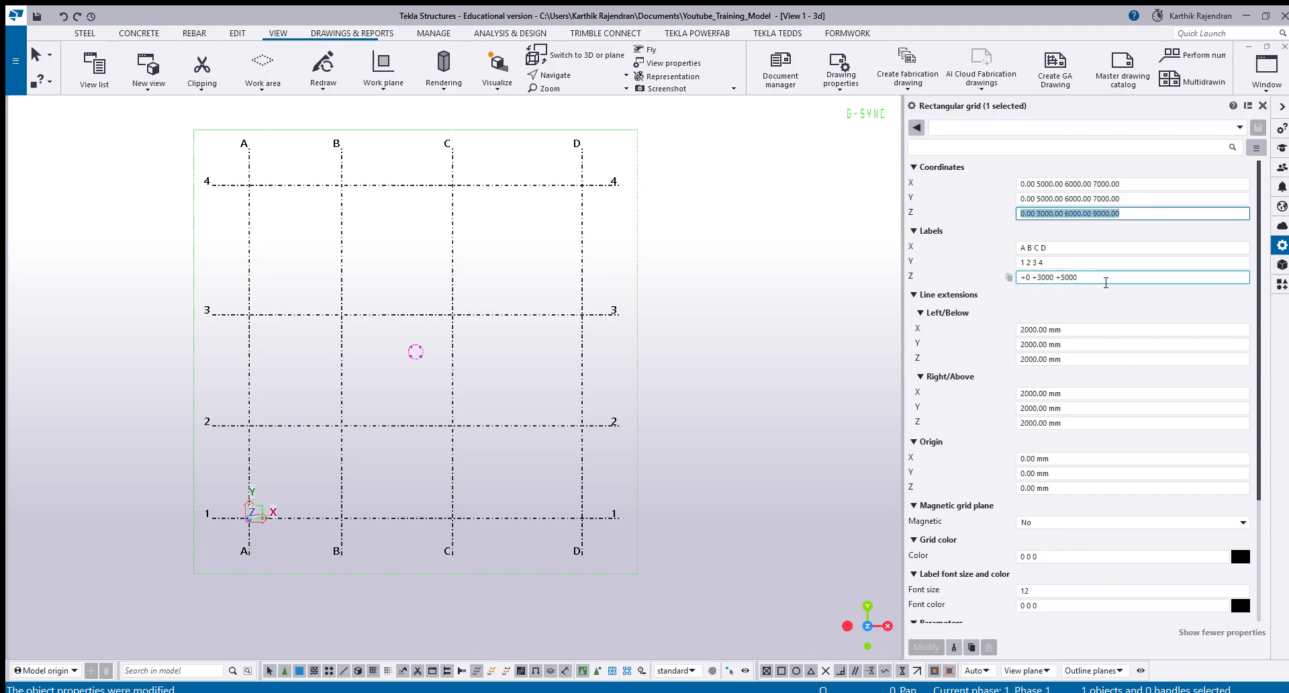
click(1108, 277)
key(ctrl+v)
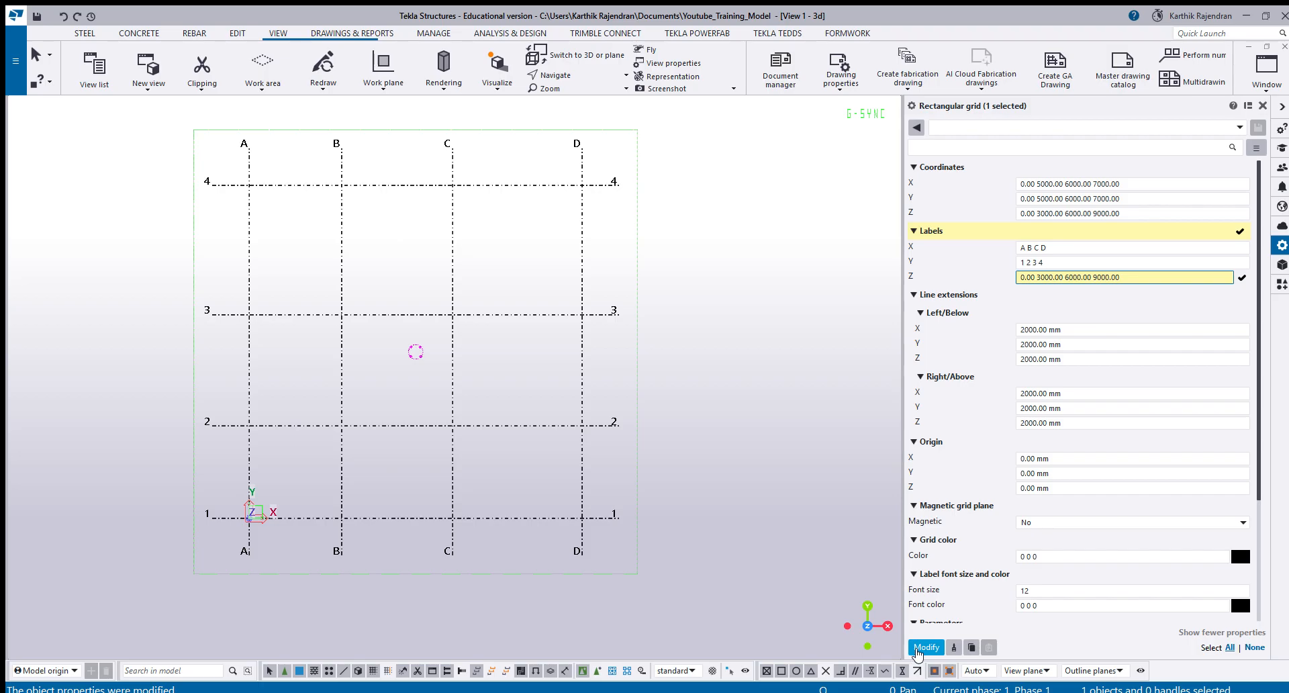
click(926, 647)
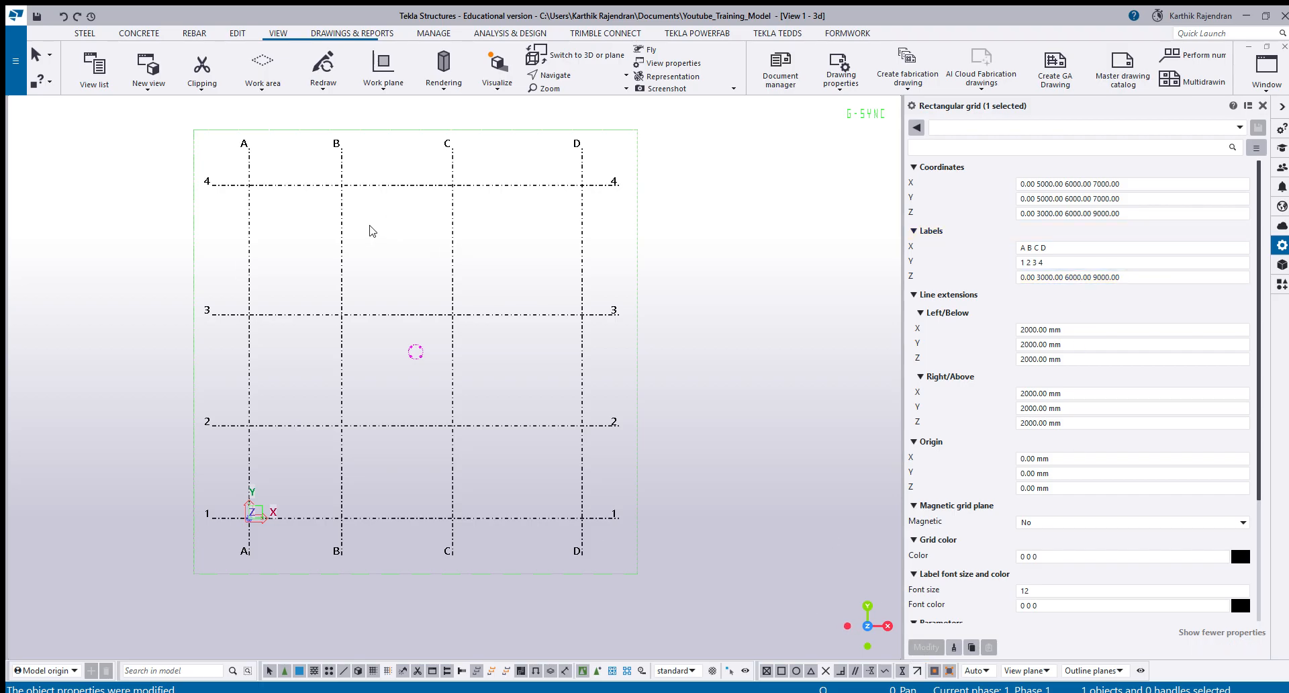
In the grid line 1 view, change the grid's Z labels to 0.00 3000.00 +6000.00 -9000.00 and apply the modification.
key(ctrl+p)
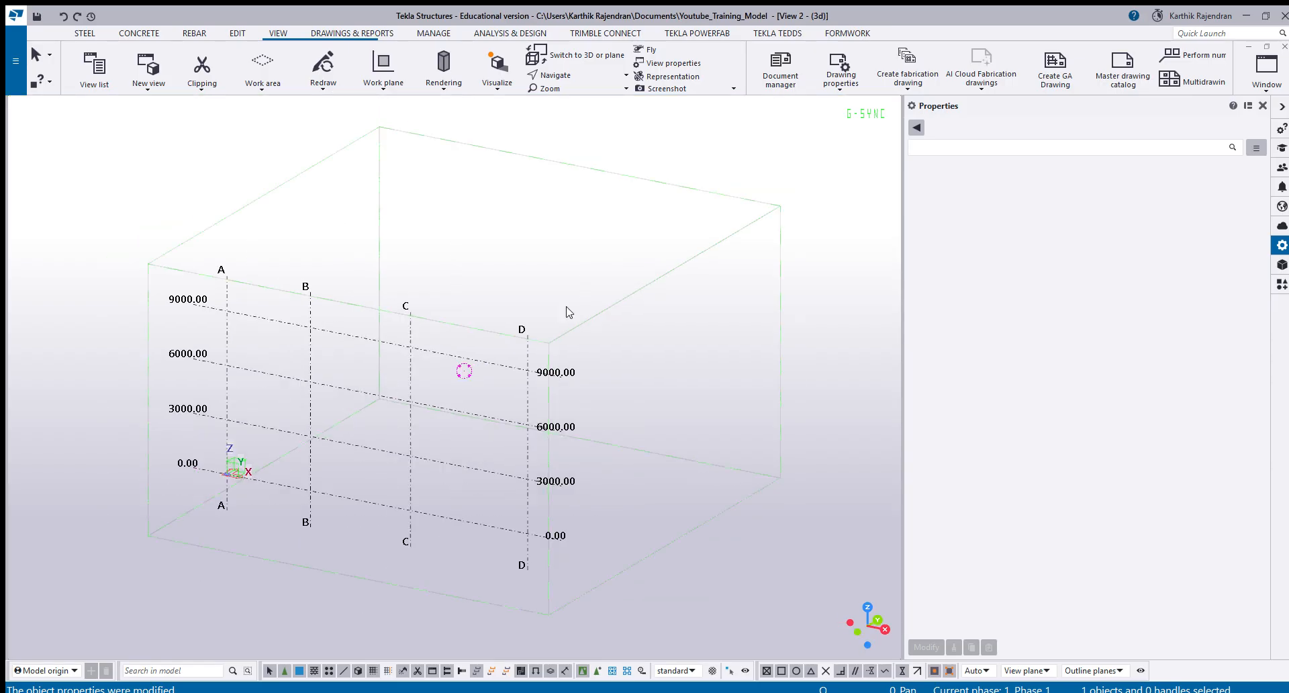
mouse_move(317, 478)
ctrl+middle_down()
mouse_move(320, 501)
mouse_move(299, 236)
mouse_move(236, 392)
mouse_move(268, 523)
mouse_move(260, 361)
mouse_move(87, 330)
mouse_move(172, 322)
mouse_move(351, 350)
mouse_move(119, 217)
ctrl+middle_up()
scroll(255, 322, up, 5)
scroll(155, 221, down, 3)
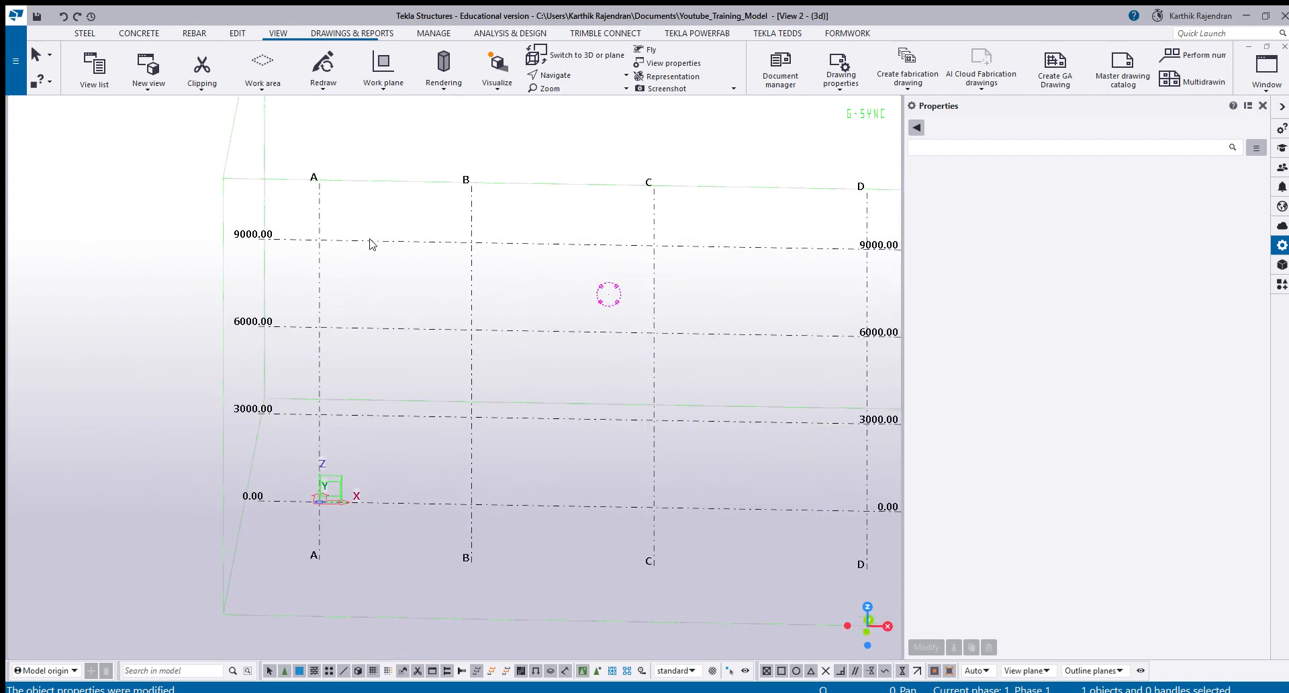
click(372, 243)
click(1018, 278)
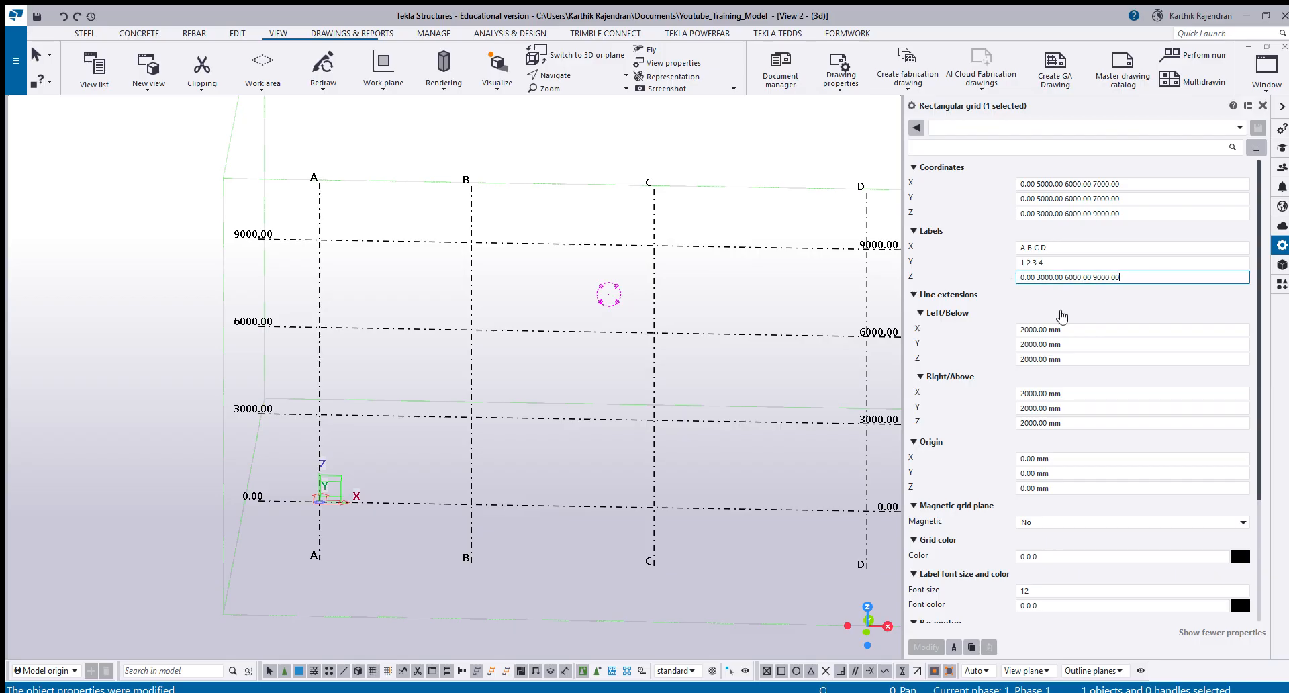
click(1093, 277)
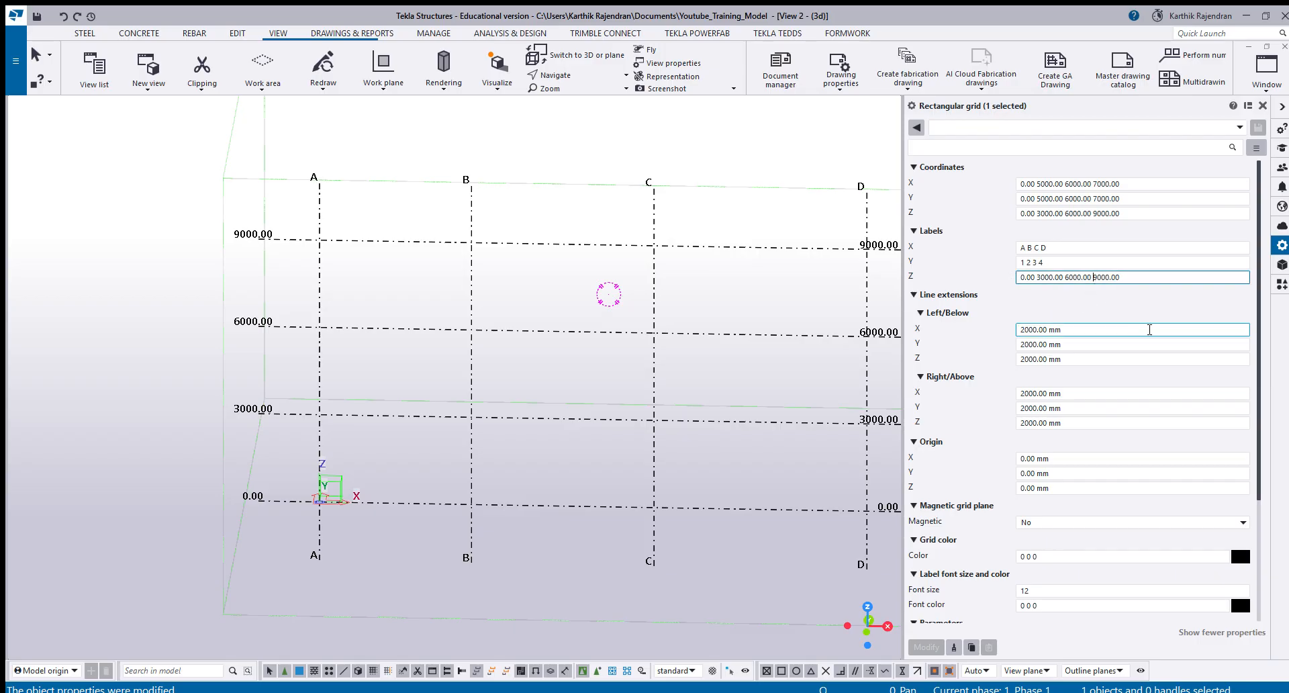
text(-)
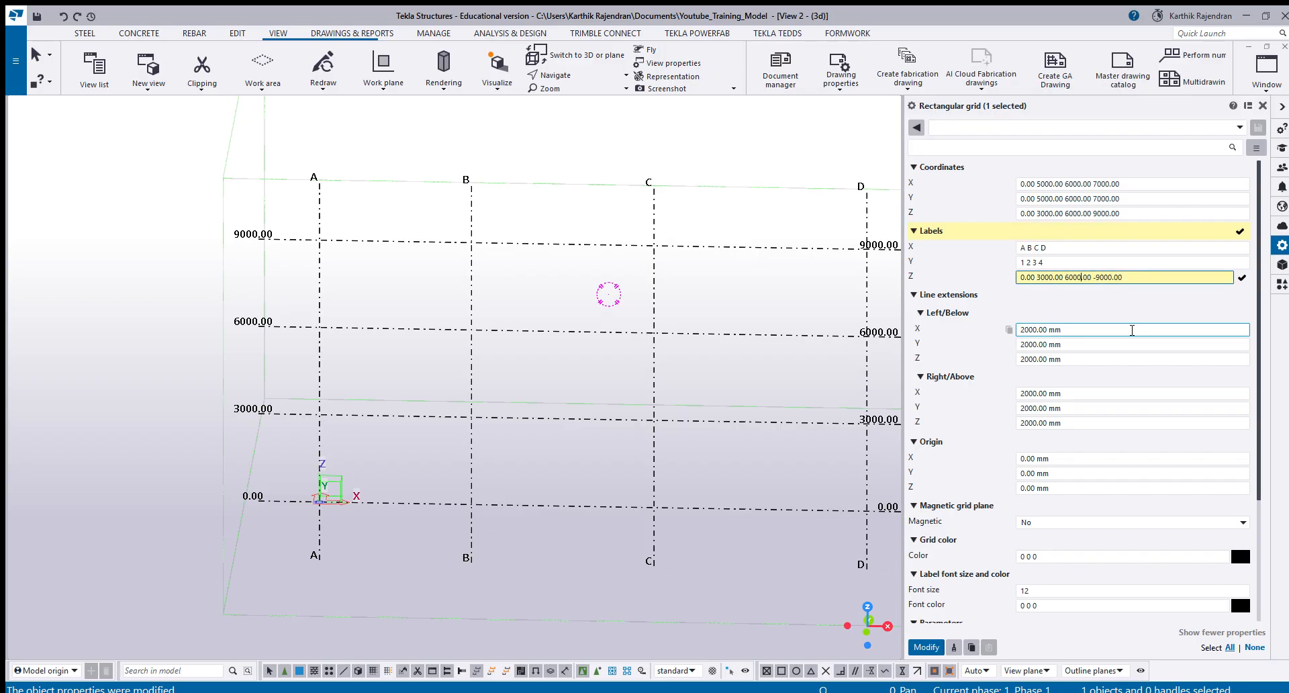
text(+)
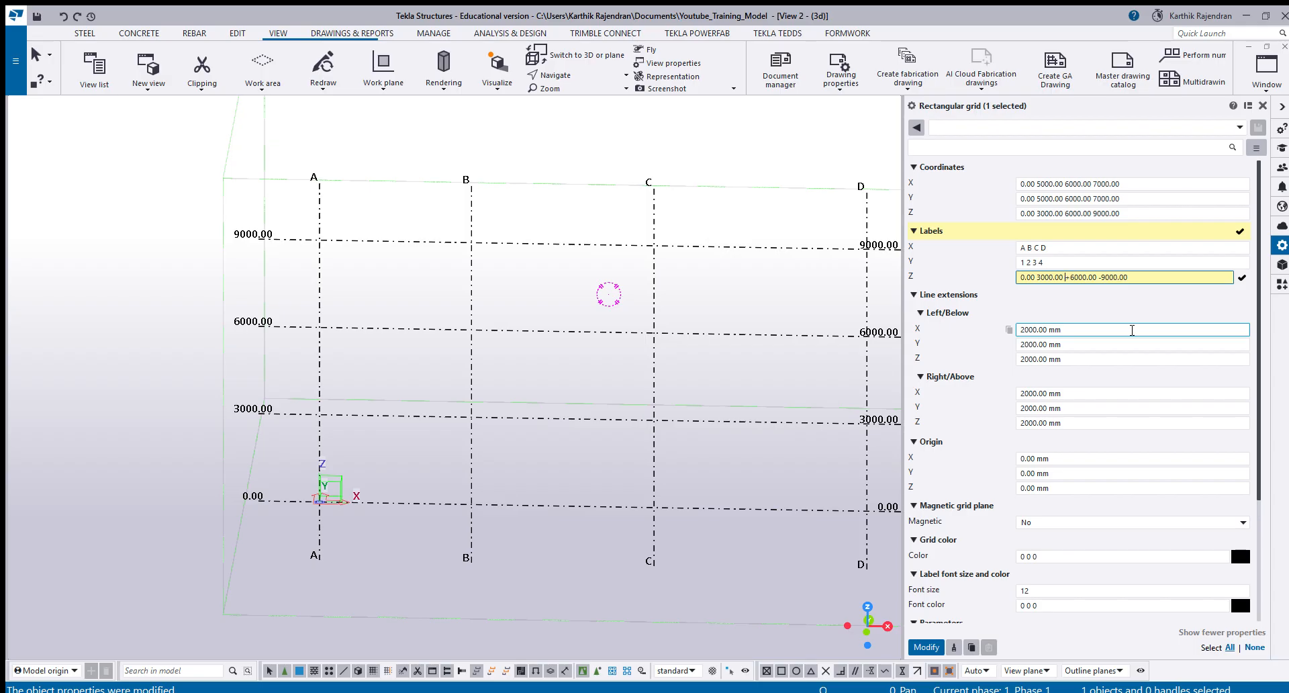
click(927, 646)
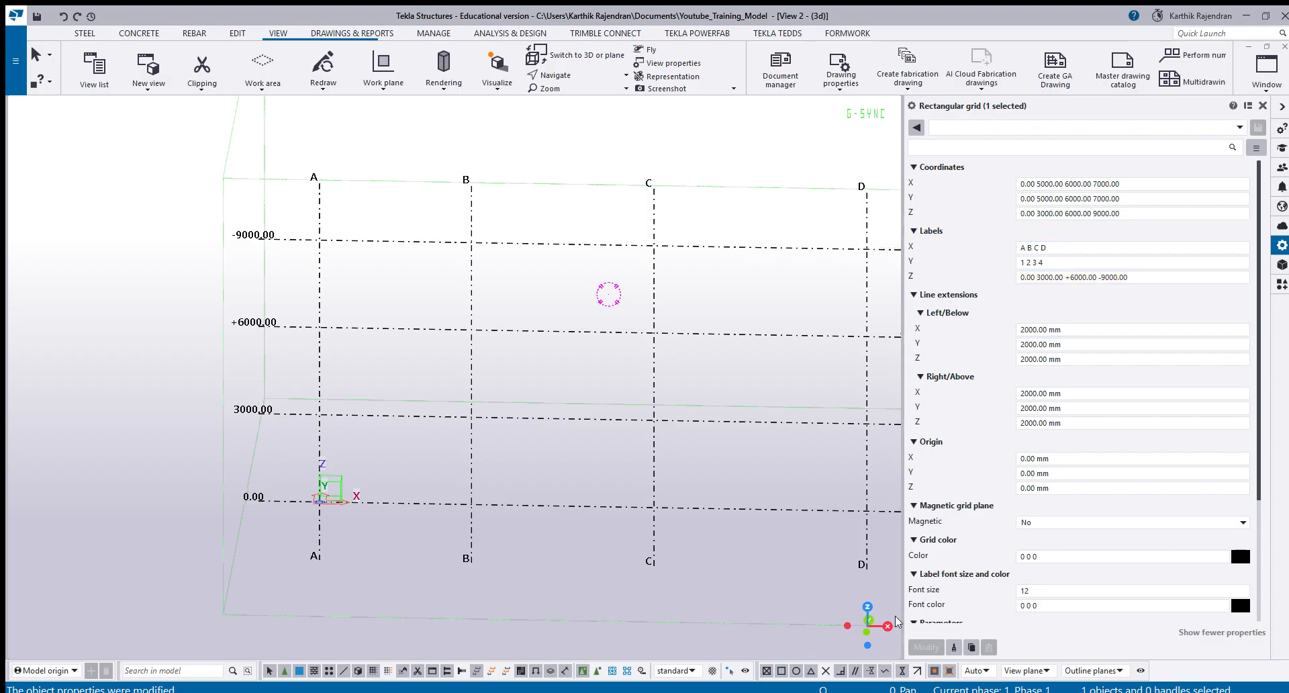
Examine the signed elevation labels in the grid line 1 view and compare them with the grid's Z coordinates.
scroll(259, 346, up, 2)
scroll(258, 346, up, 3)
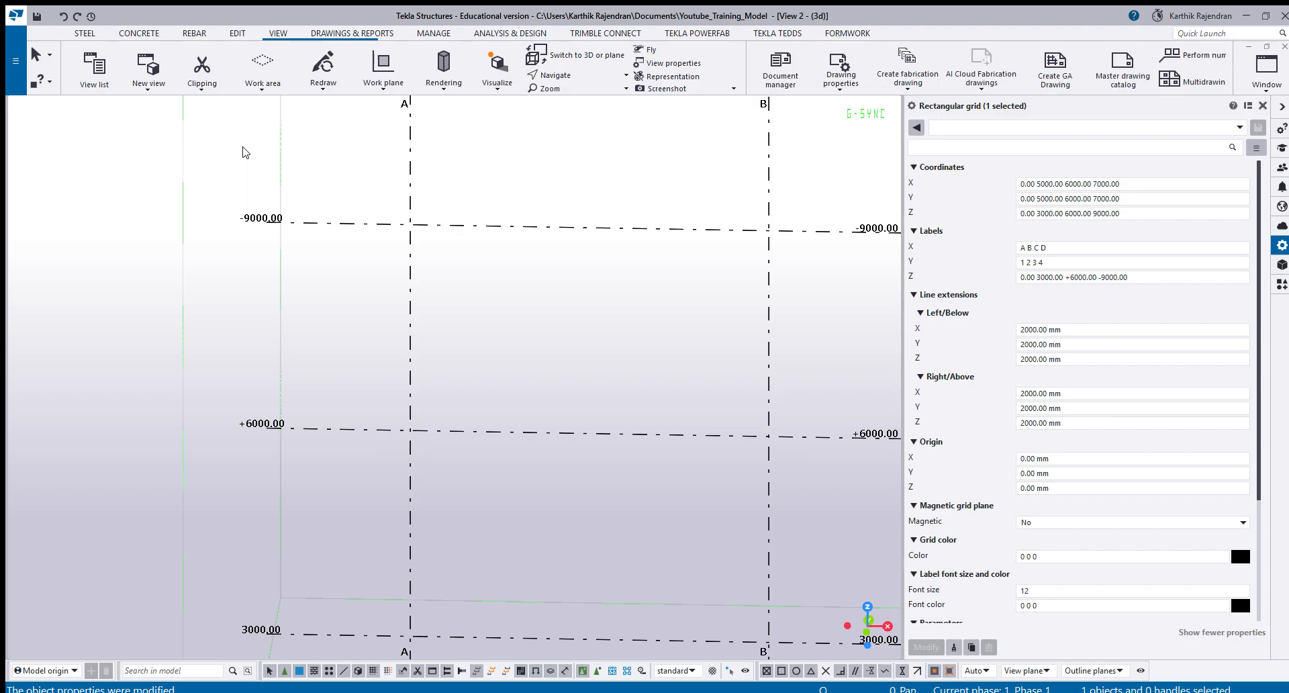
scroll(131, 254, down, 3)
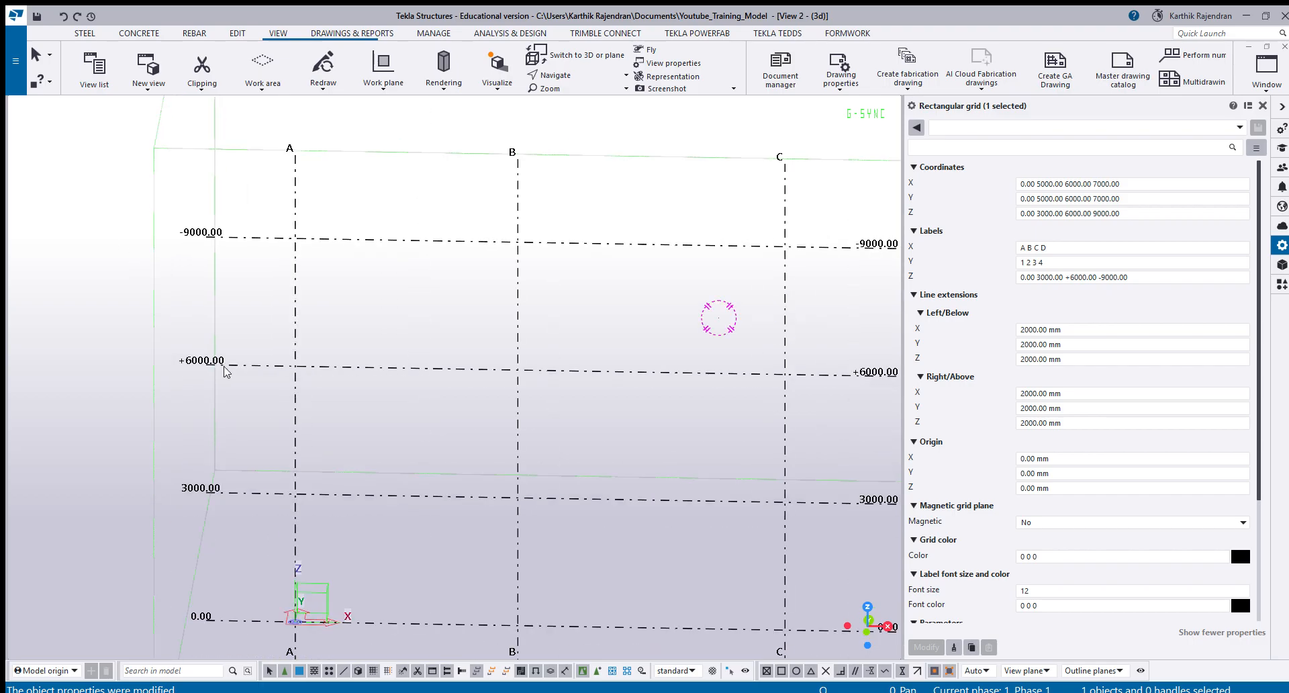
scroll(225, 372, down, 2)
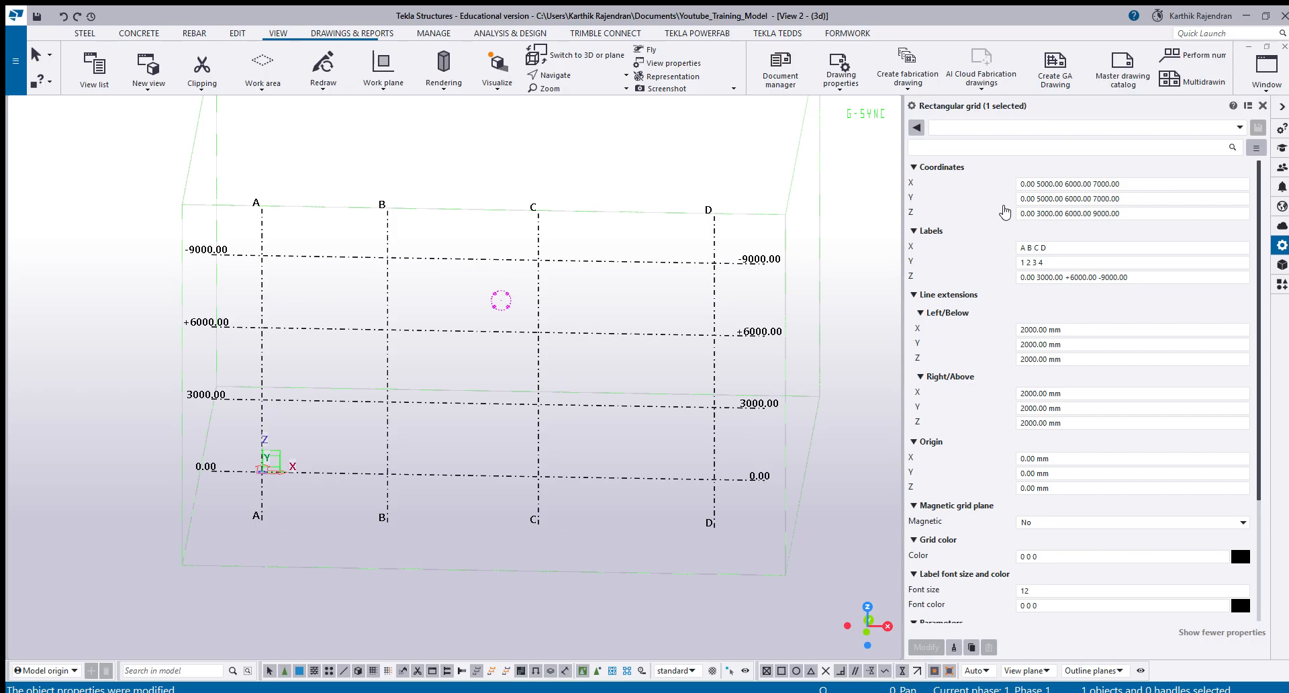
click(1089, 214)
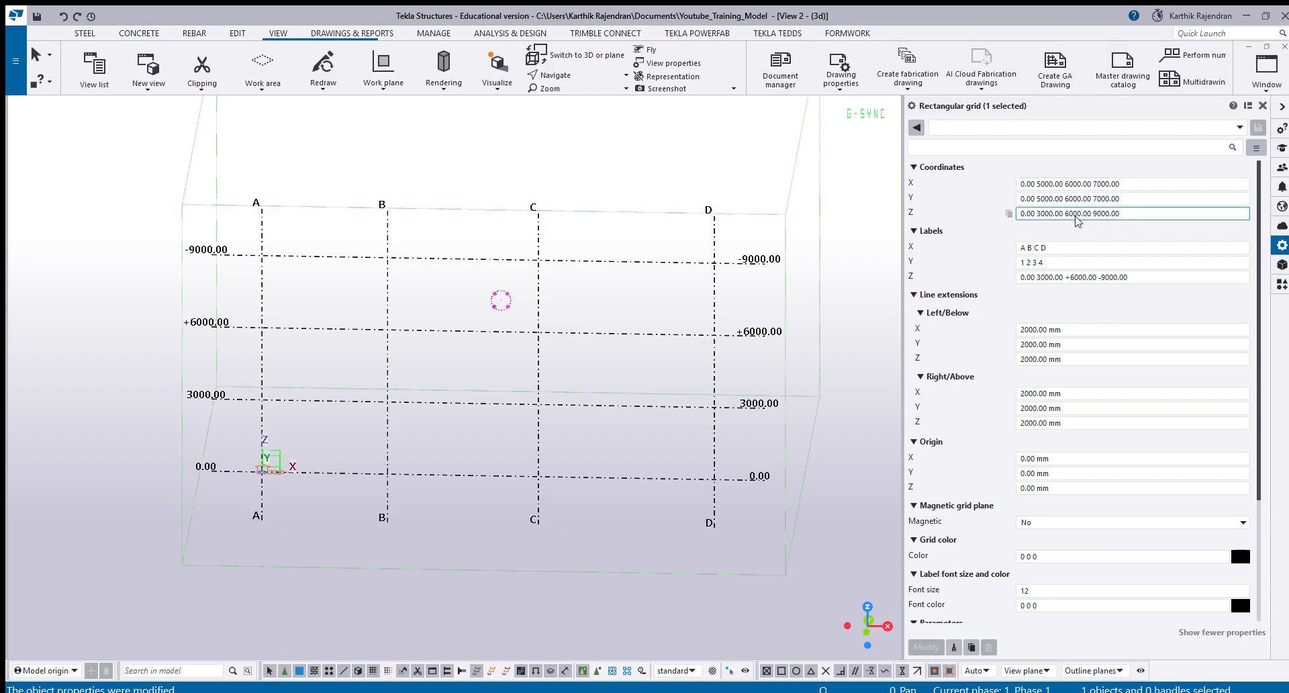
scroll(798, 287, down, 3)
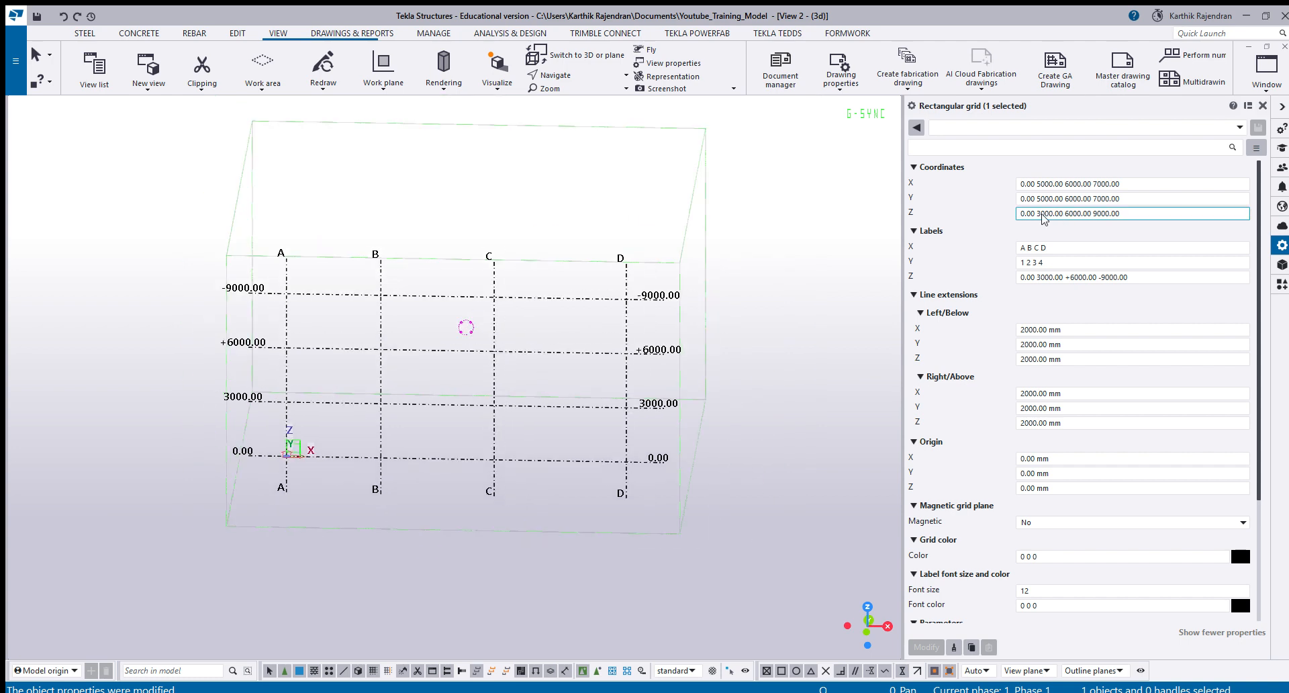
scroll(282, 463, up, 3)
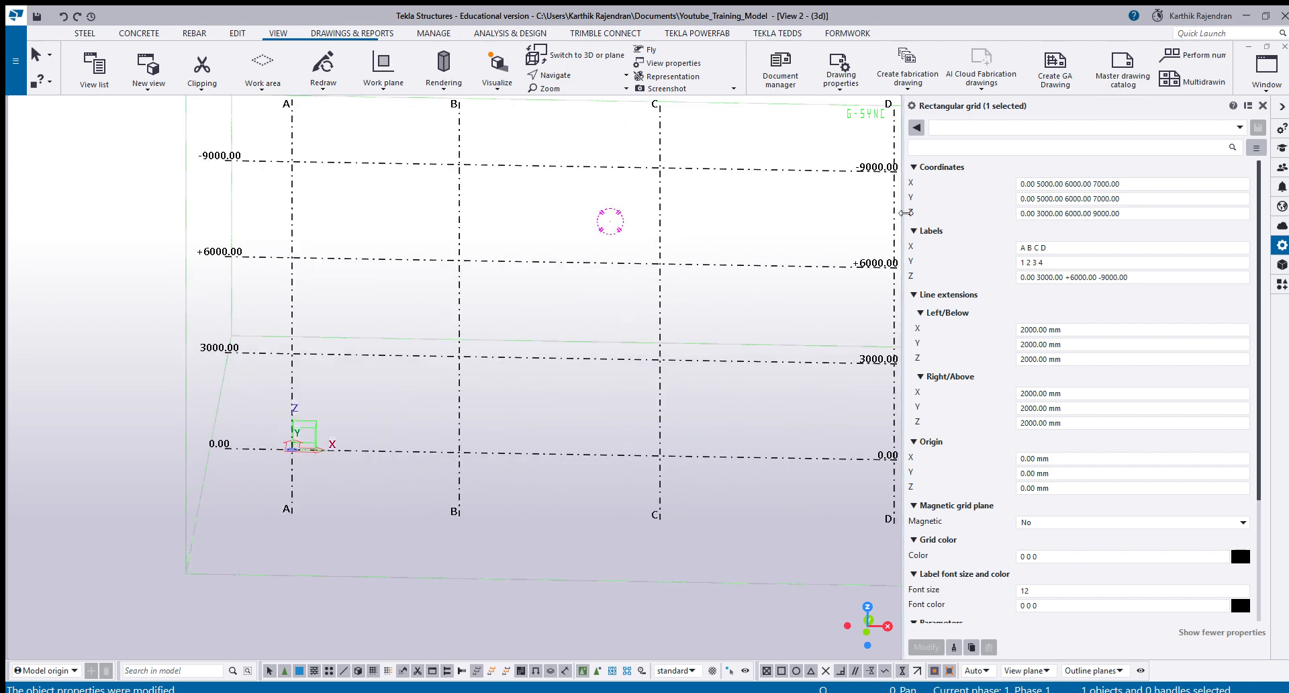
scroll(249, 478, up, 2)
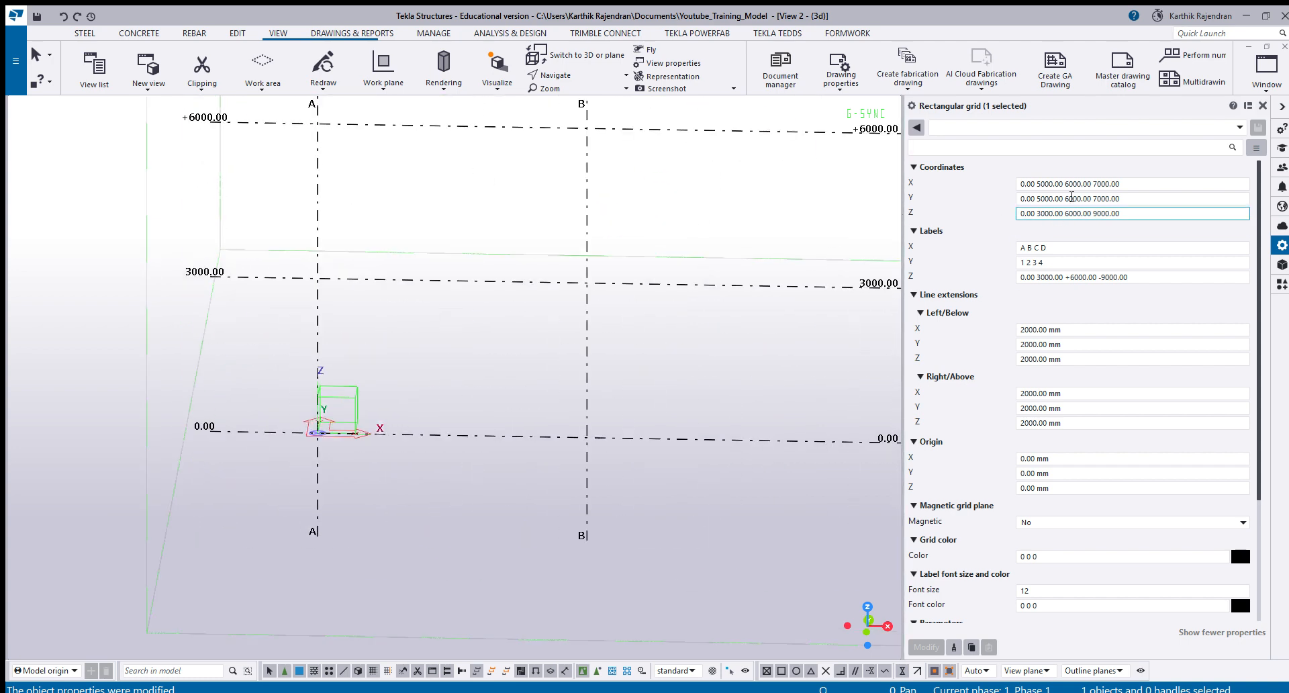
Add a -4000 level before the zero level in the grid's Z coordinates and apply the modification.
click(1034, 215)
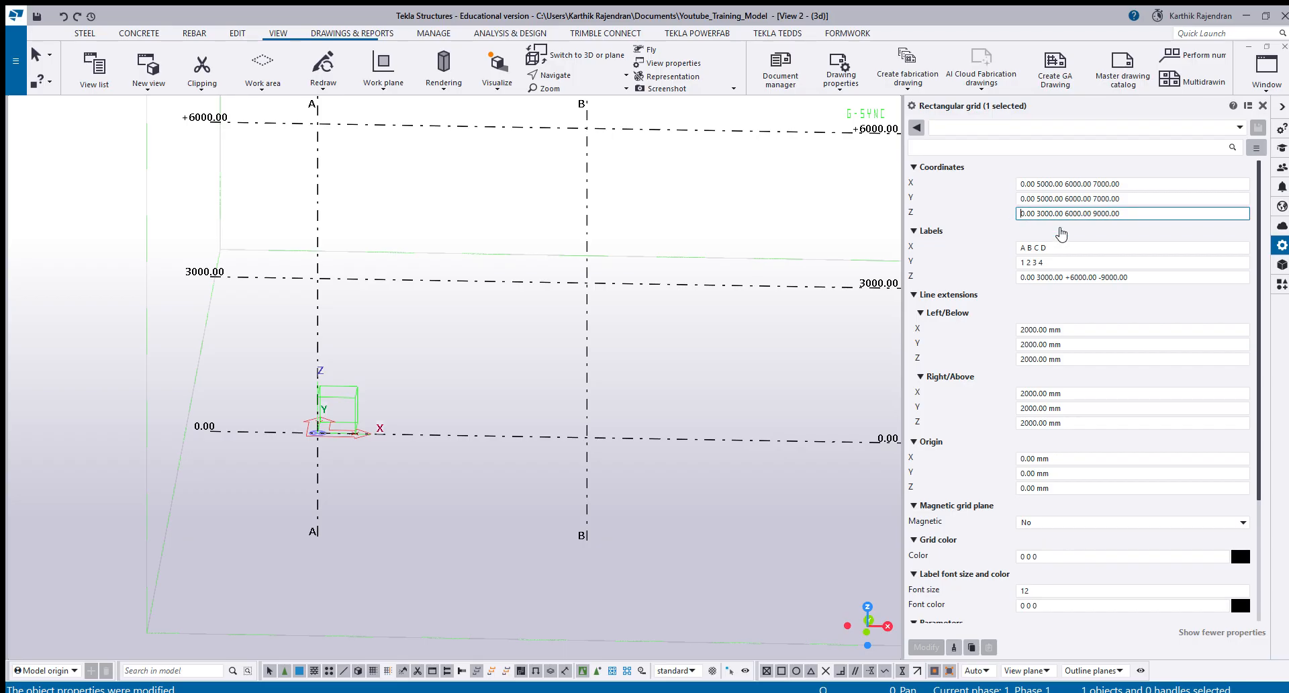
text(-400)
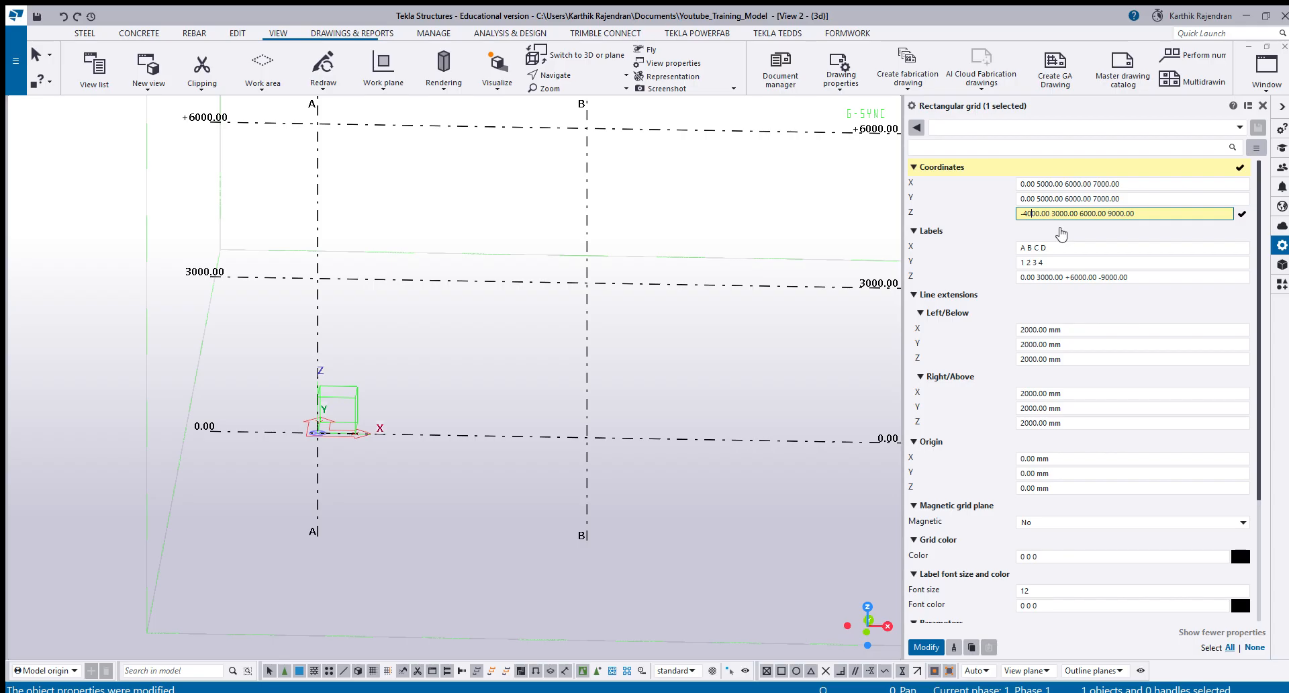
text(0)
click(925, 647)
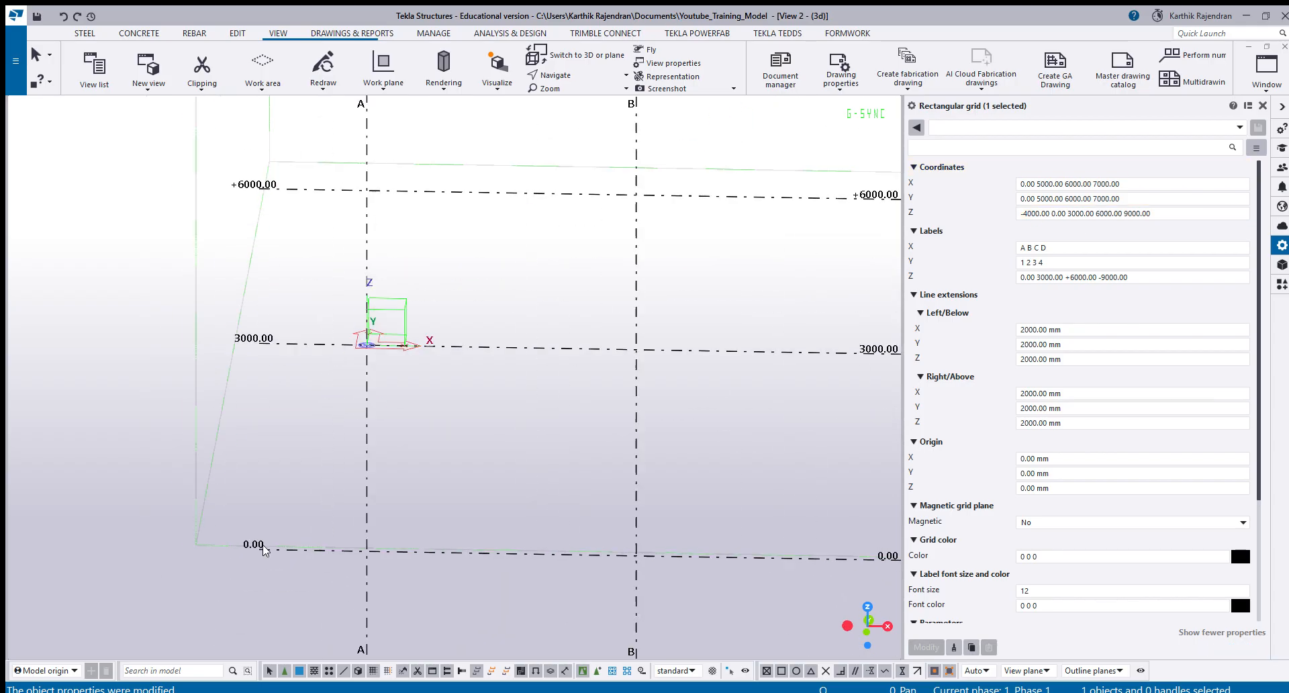
Replace the grid's Z labels with the copied Z coordinate values -4000.00 0.00 3000.00 6000.00 9000.00 and apply the modification.
scroll(319, 385, down, 5)
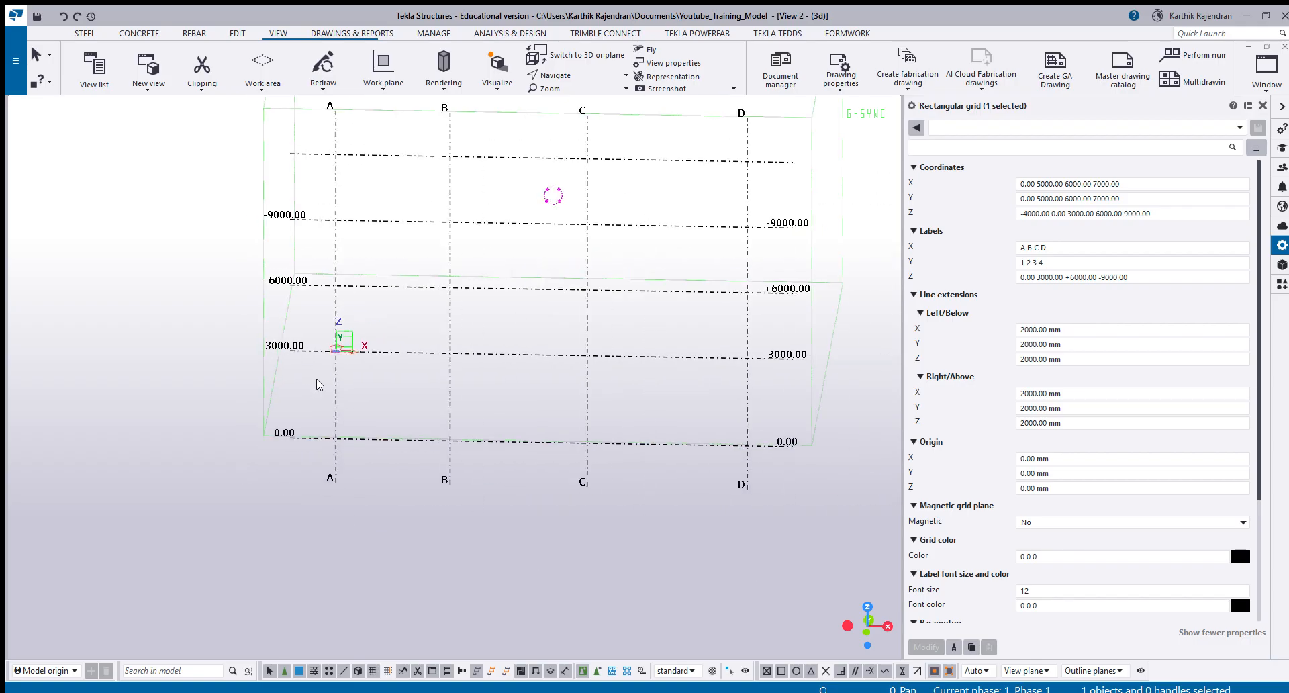
scroll(319, 385, down, 2)
scroll(374, 426, up, 3)
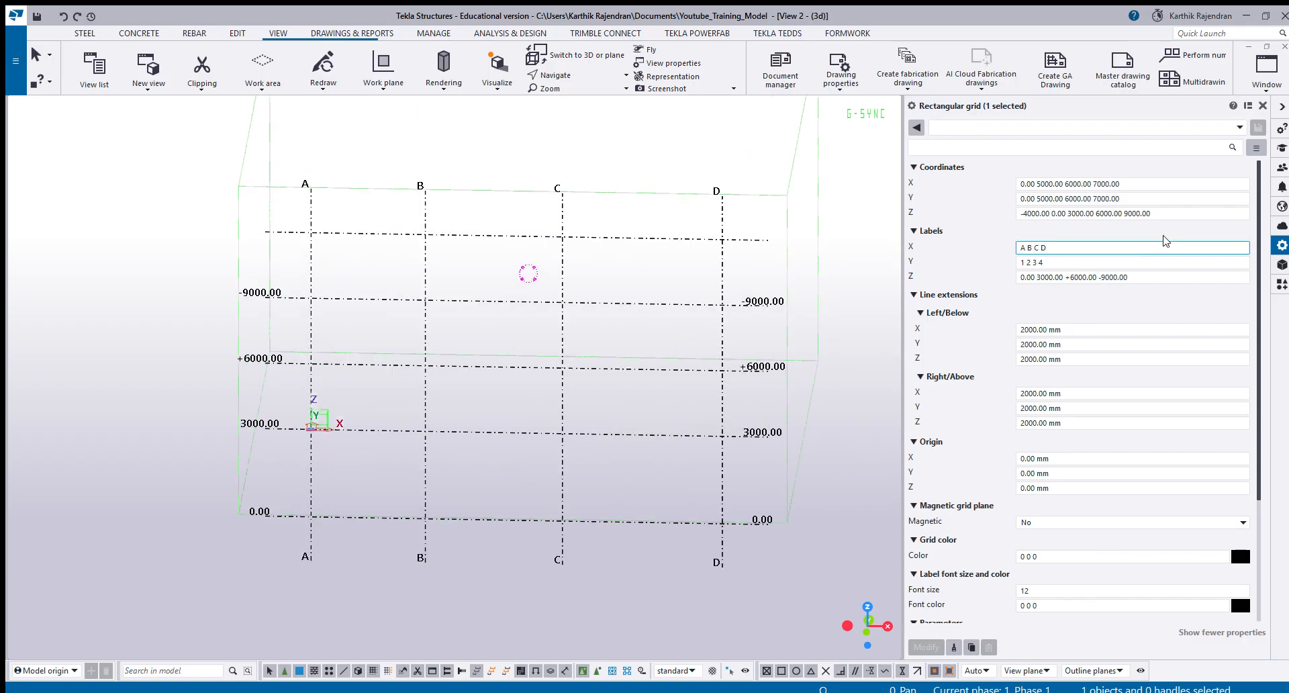
scroll(262, 473, up, 3)
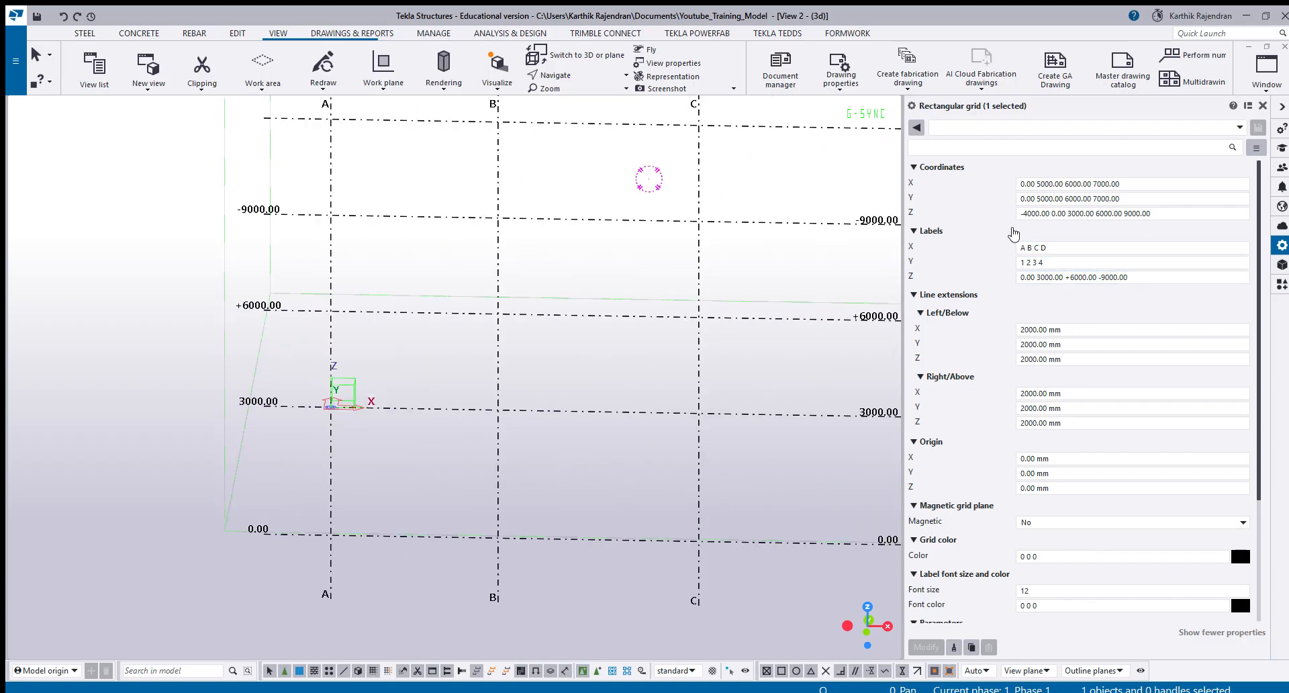
click(1034, 277)
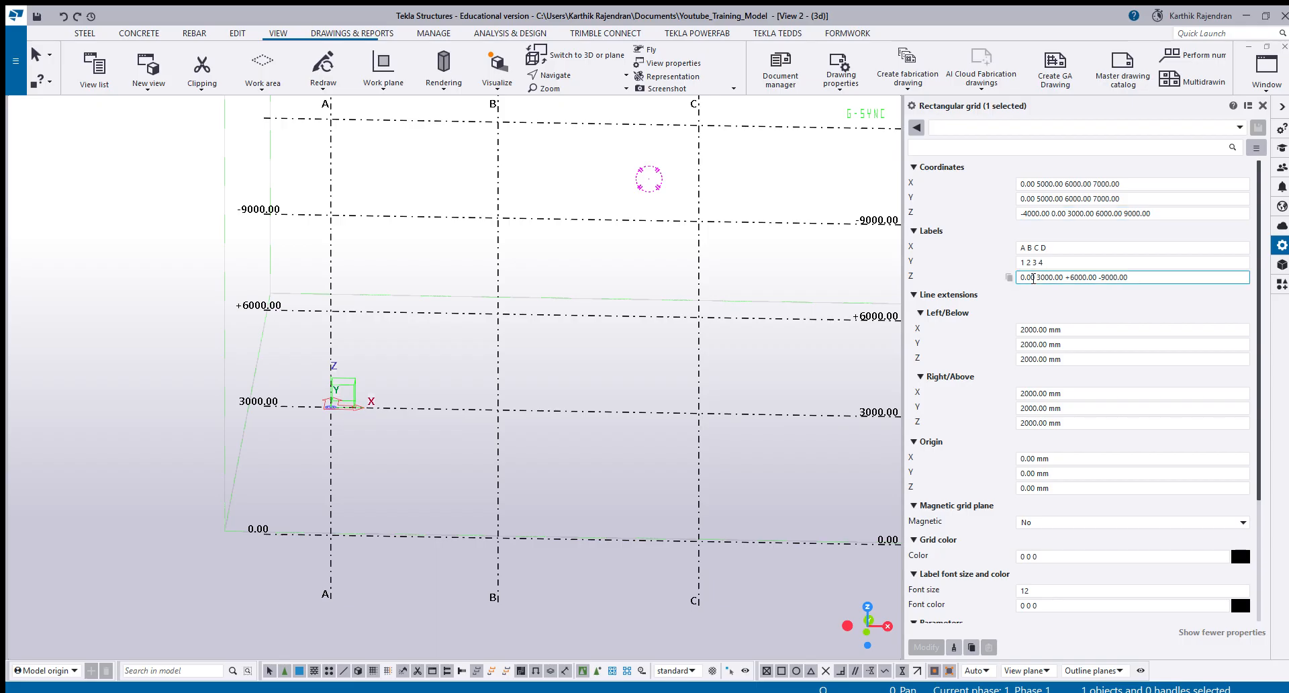
click(1036, 215)
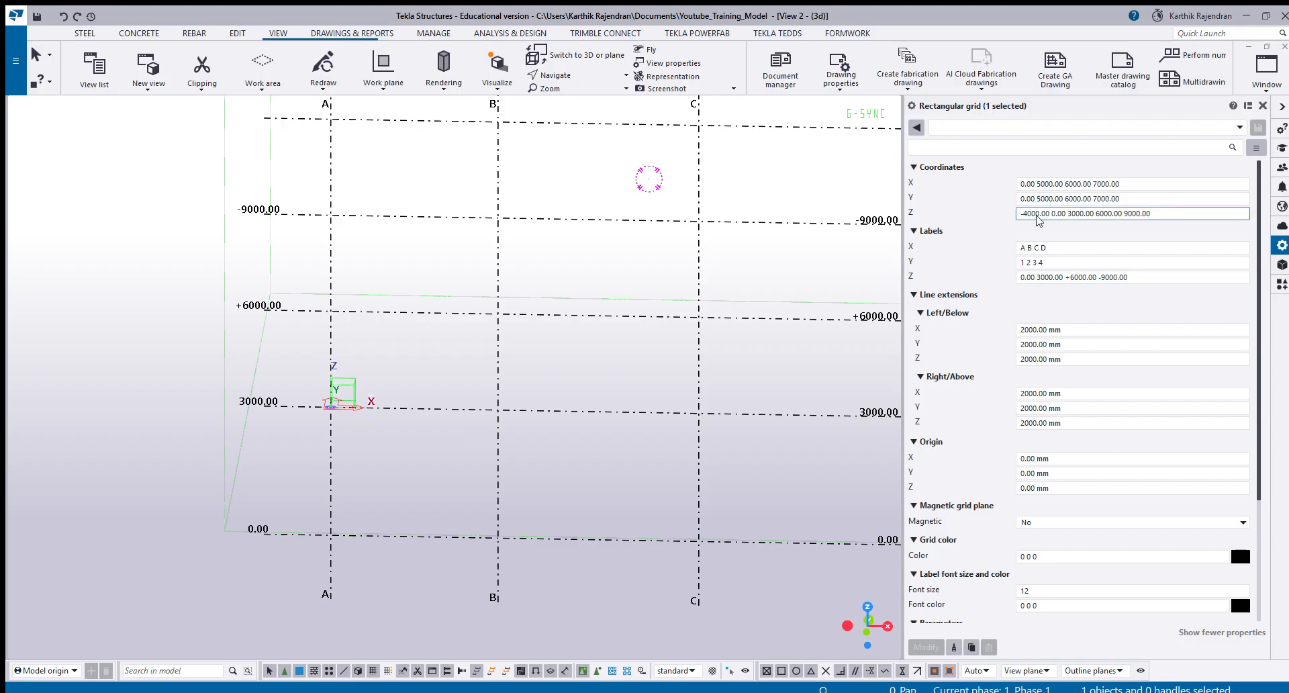
click(1053, 216)
key(ctrl+a)
key(ctrl+c)
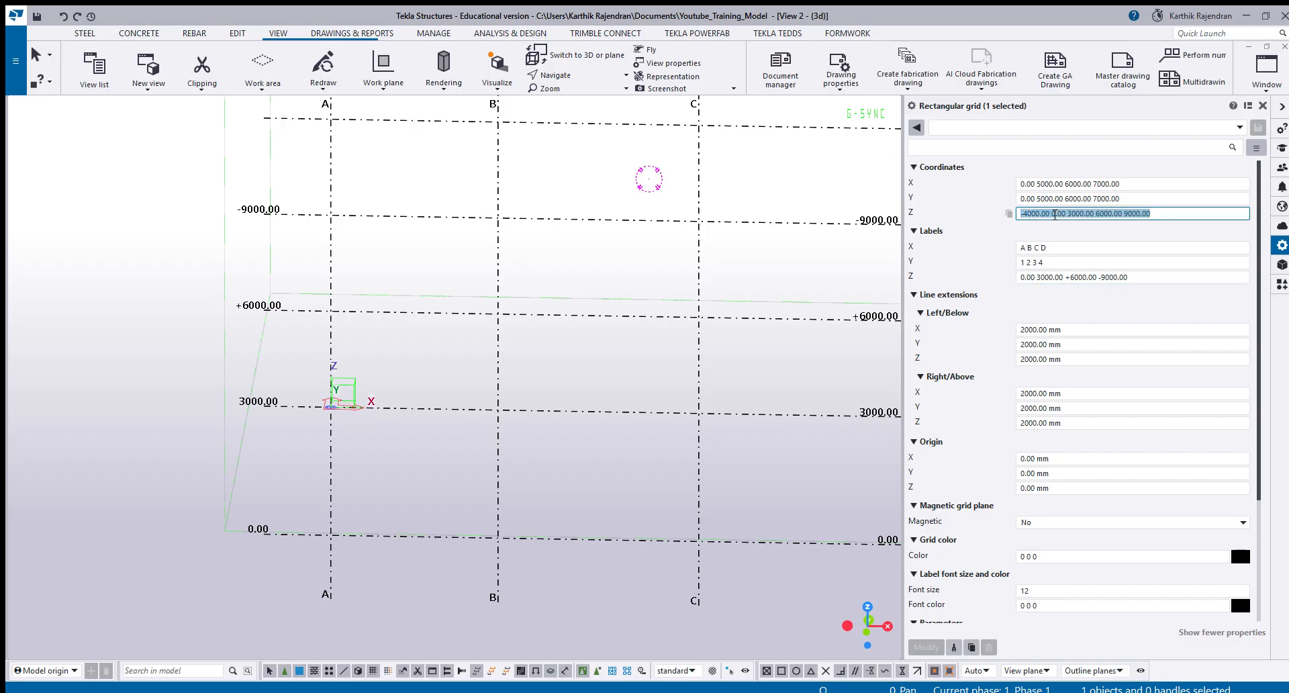
click(1054, 277)
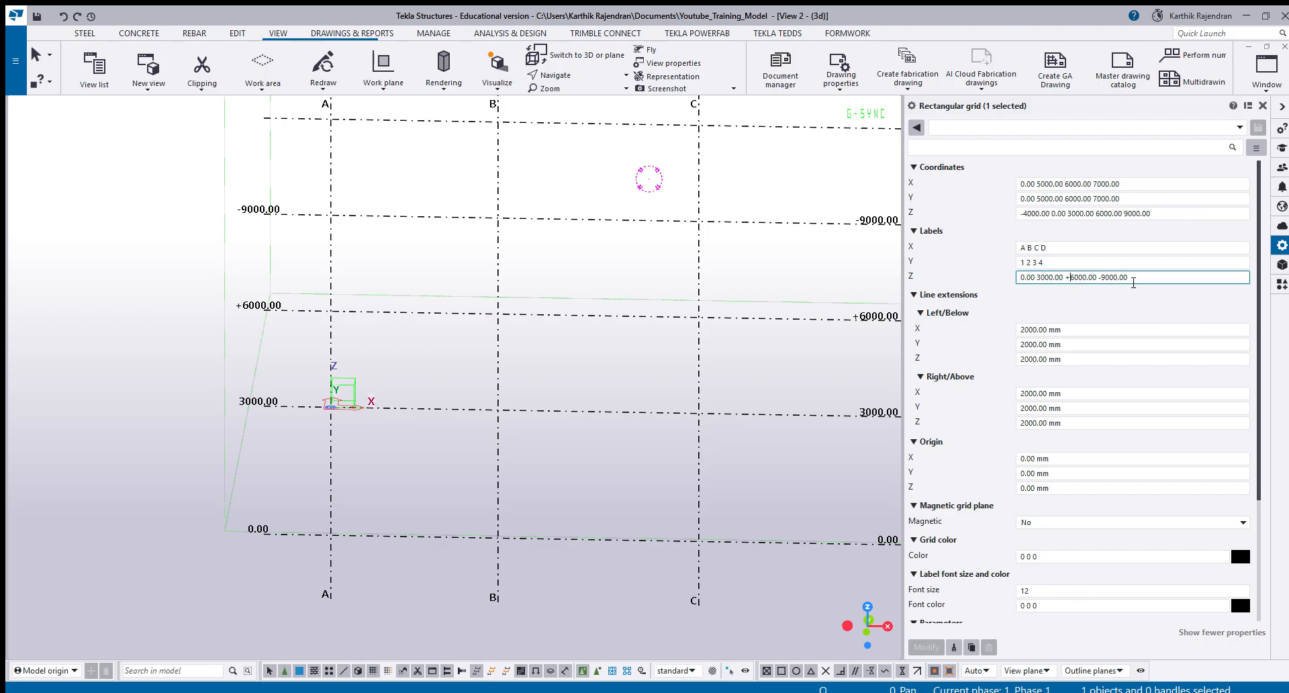
key(ctrl+a)
key(ctrl+v)
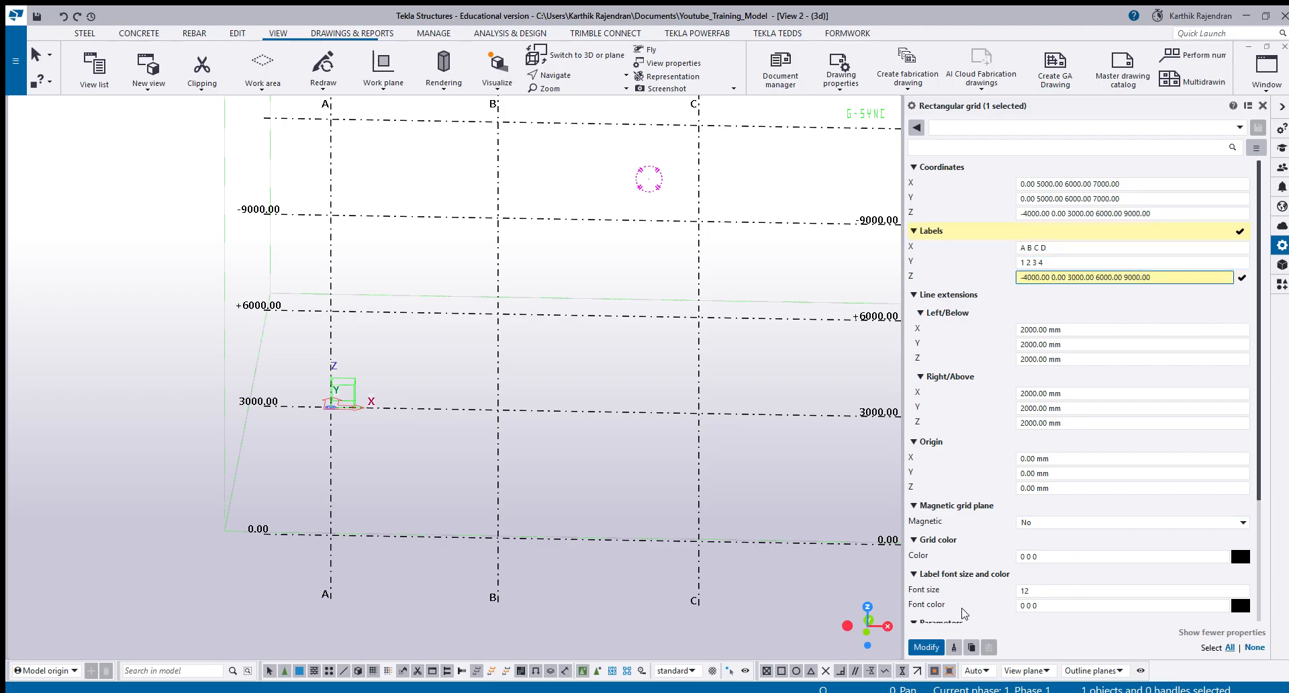
click(927, 647)
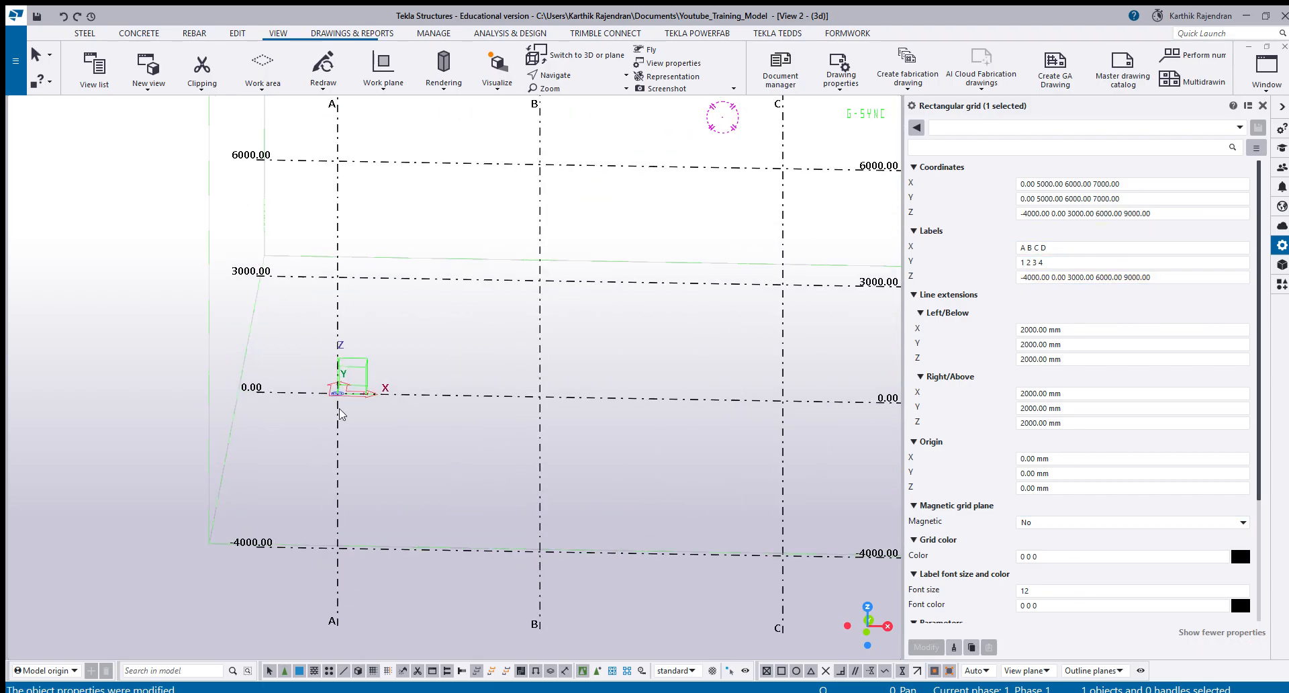
Examine the updated Z level labels across the grid in the grid line 1 view.
scroll(273, 327, down, 4)
scroll(314, 431, up, 5)
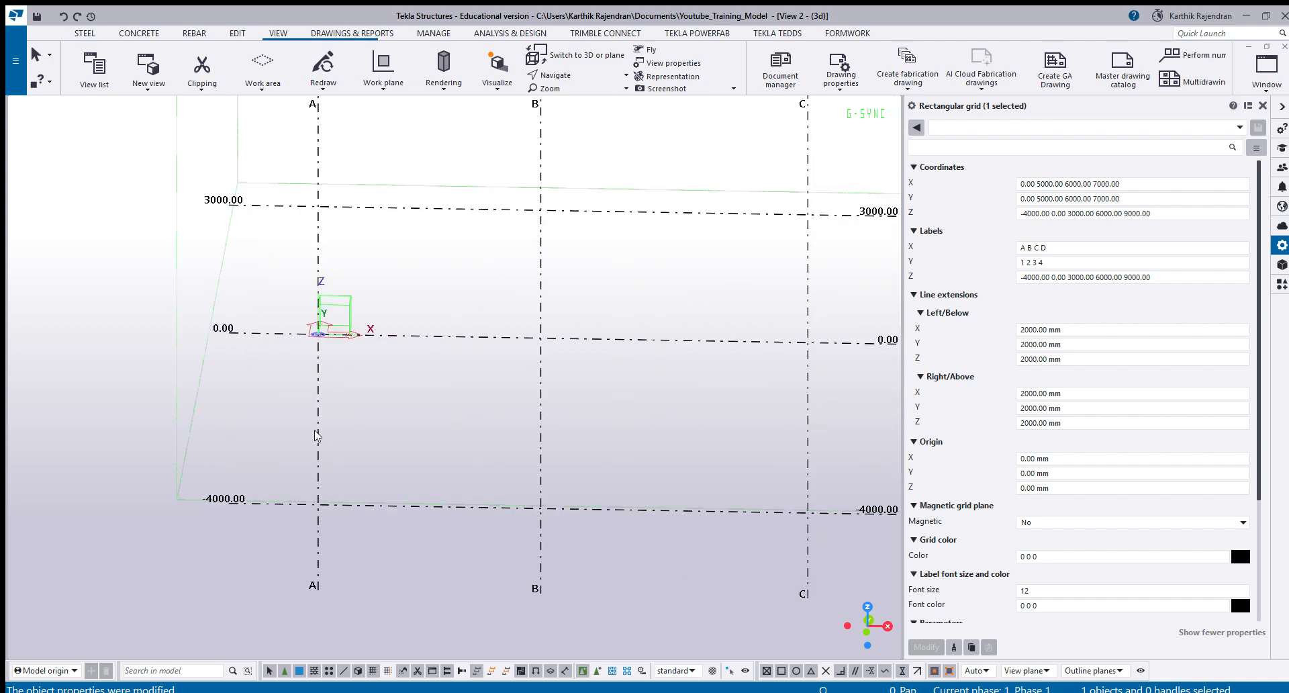
scroll(316, 435, up, 1)
scroll(317, 335, up, 2)
click(248, 336)
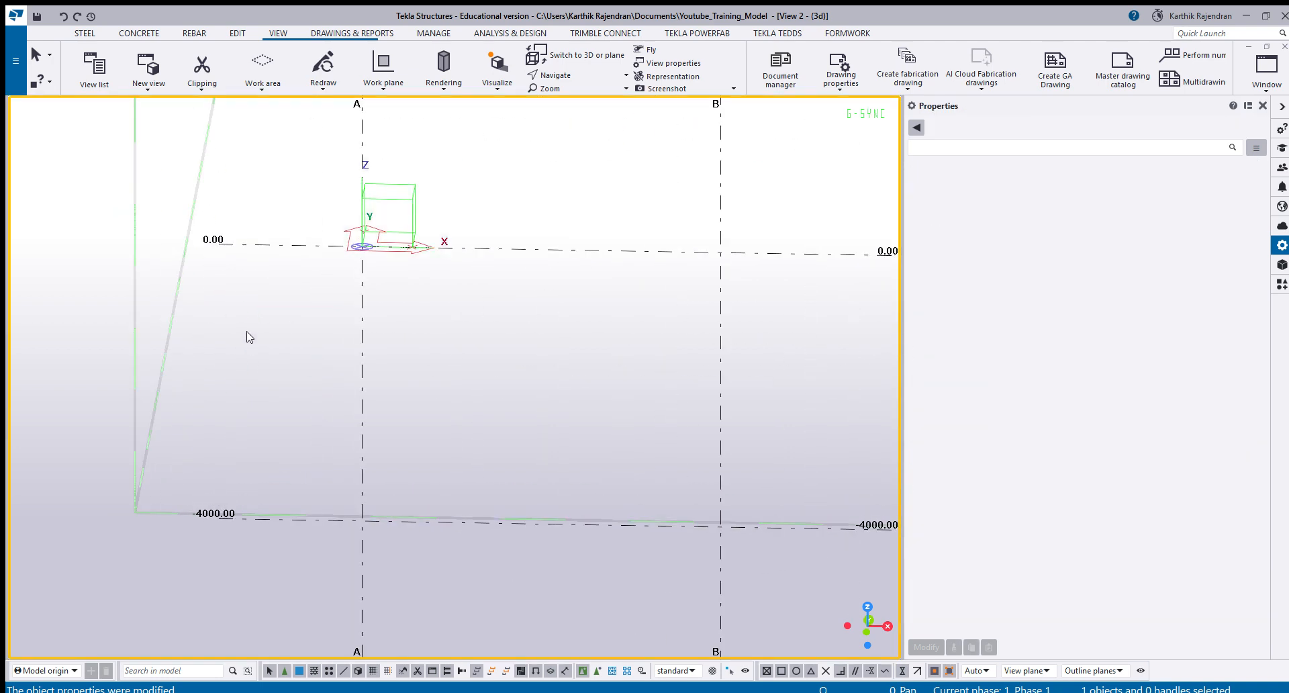
scroll(258, 334, down, 3)
scroll(448, 252, down, 1)
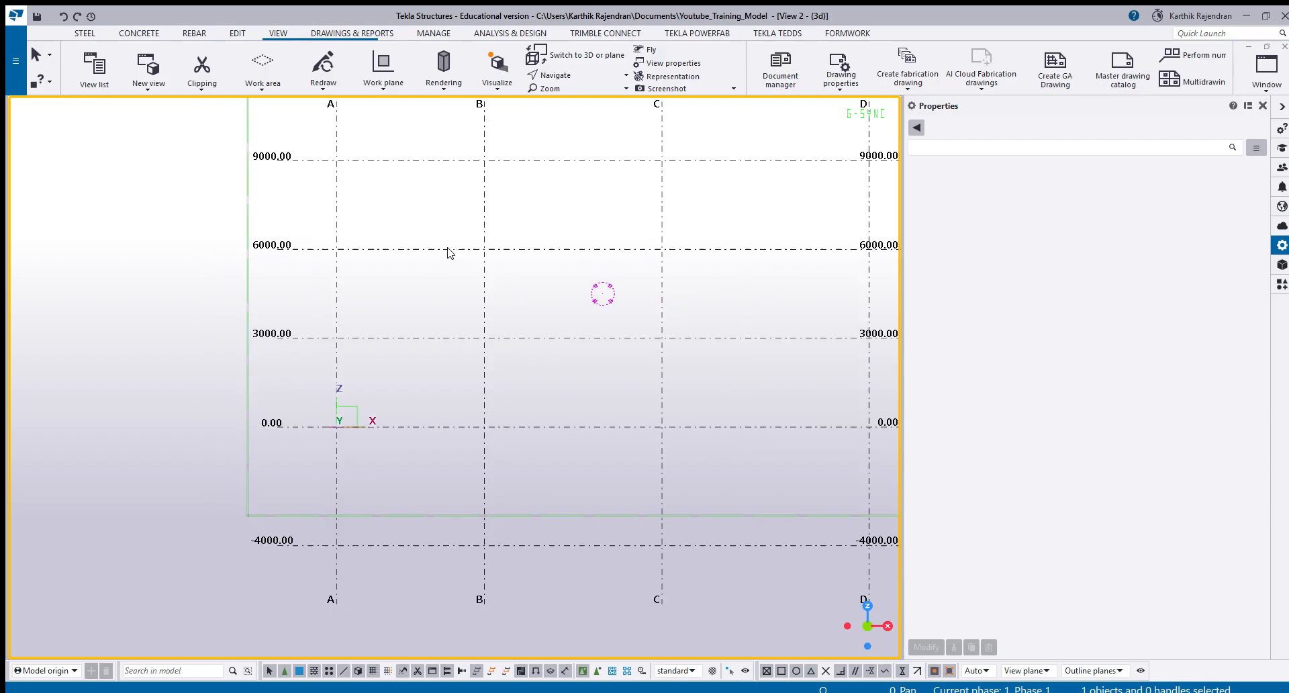
Measure the vertical distance between the 0.00 and -4000.00 levels on grid line A.
scroll(274, 567, up, 3)
key(f)
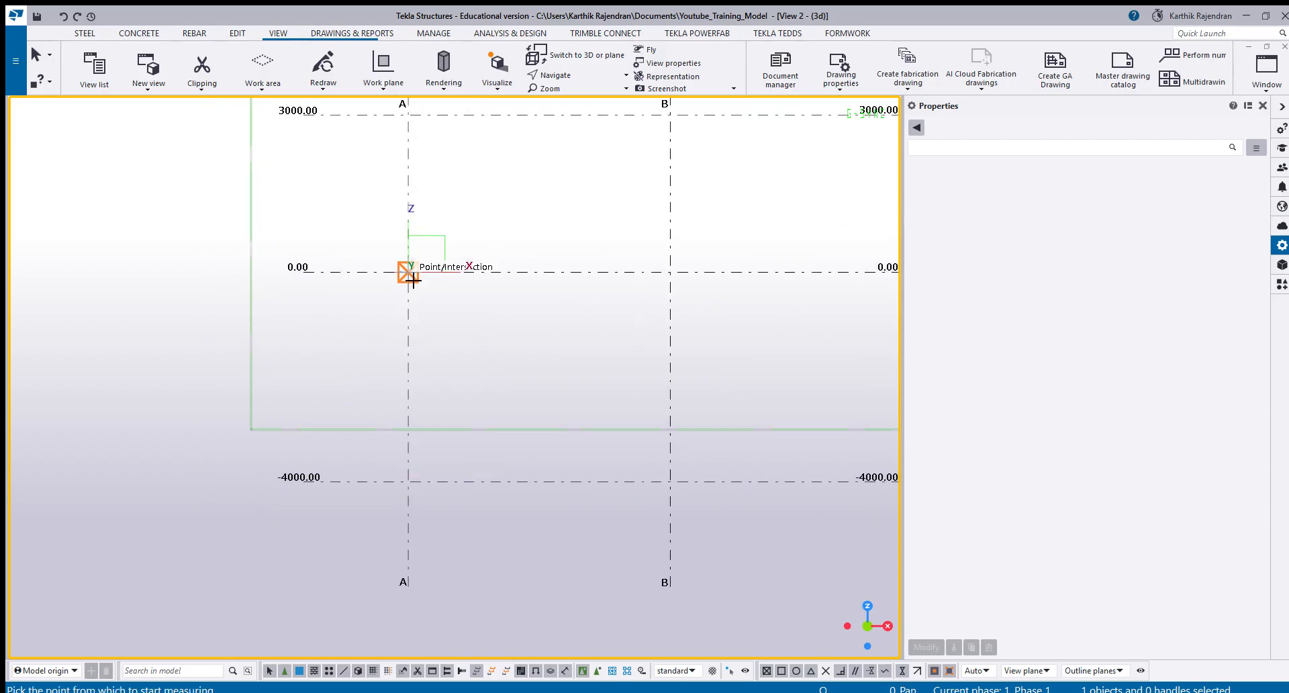
click(411, 277)
click(408, 481)
click(331, 349)
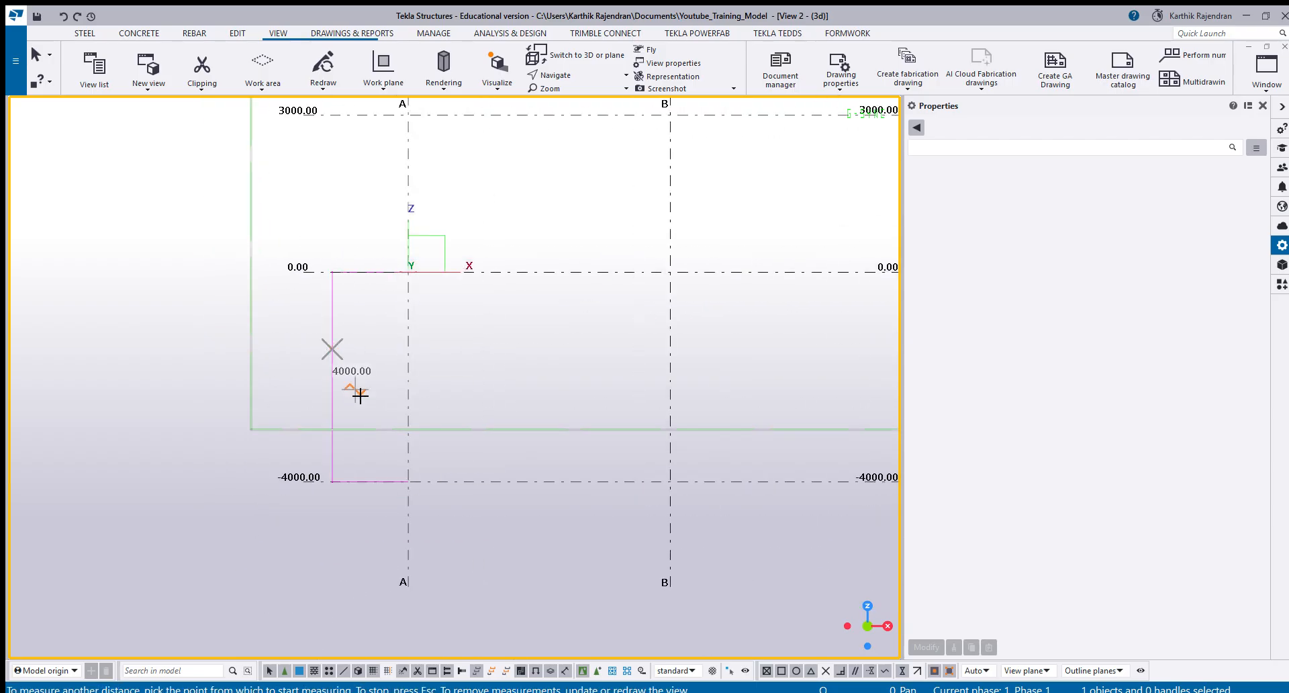
key(Escape)
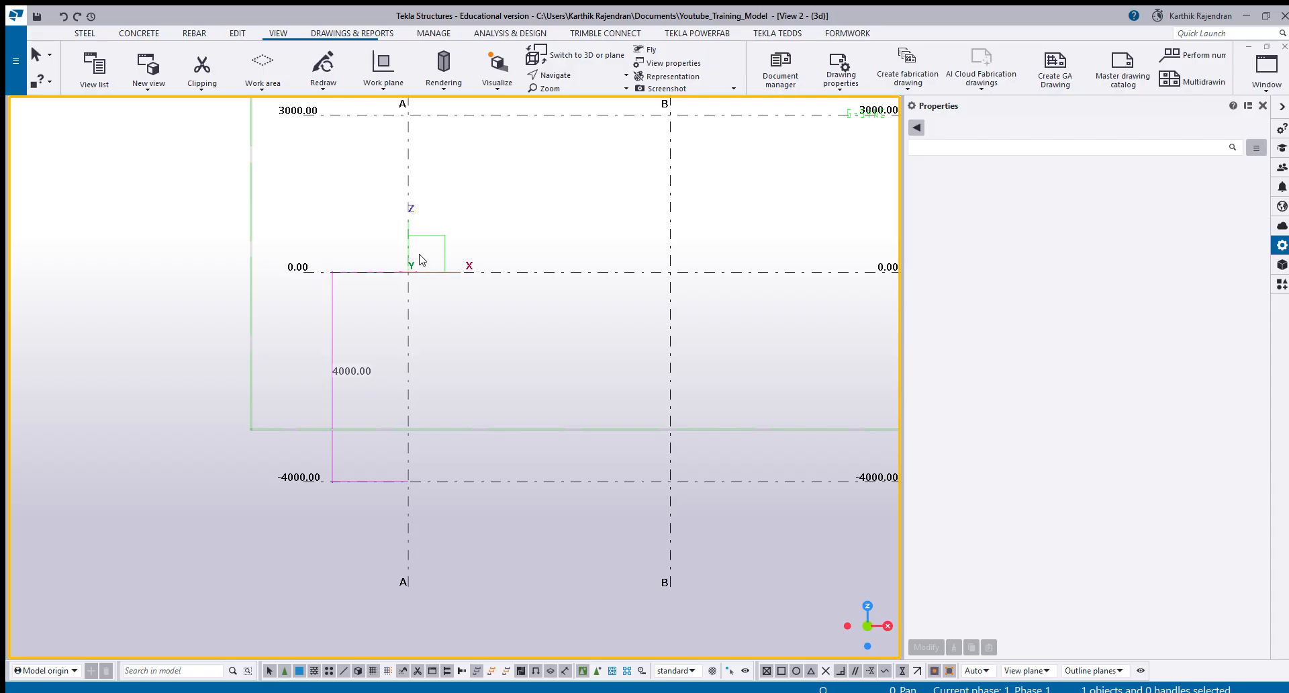
scroll(302, 479, up, 3)
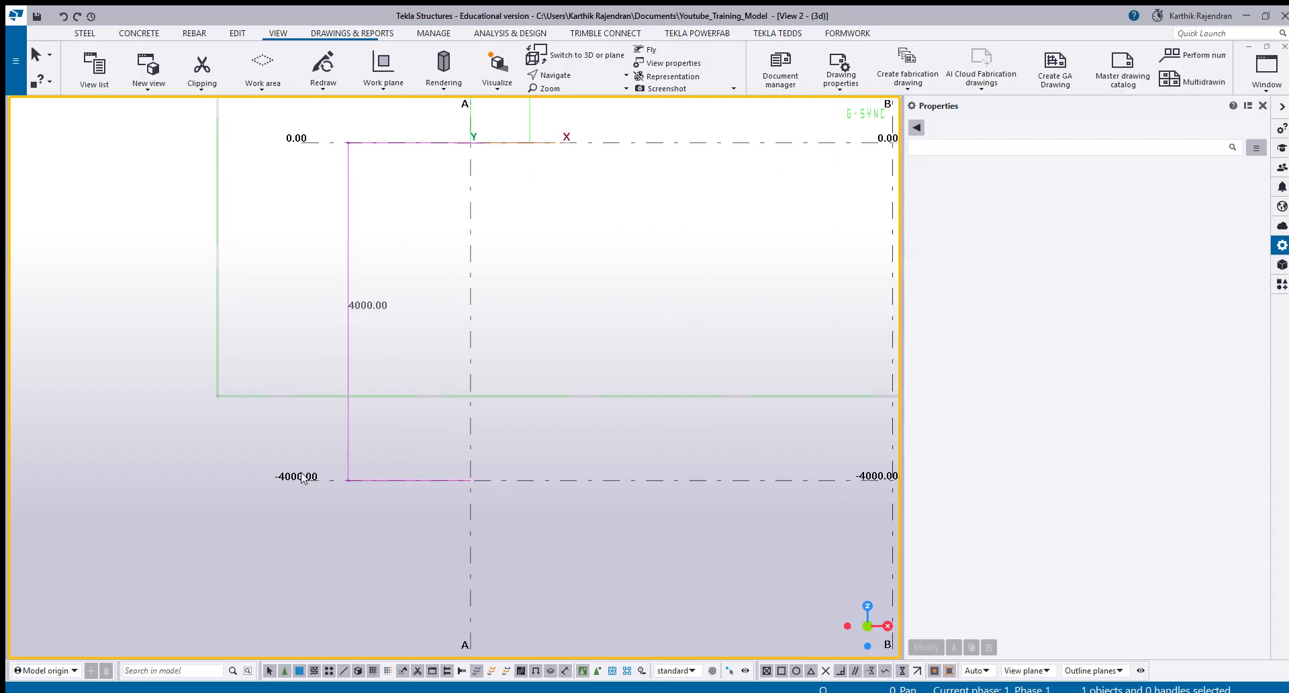
scroll(320, 480, down, 8)
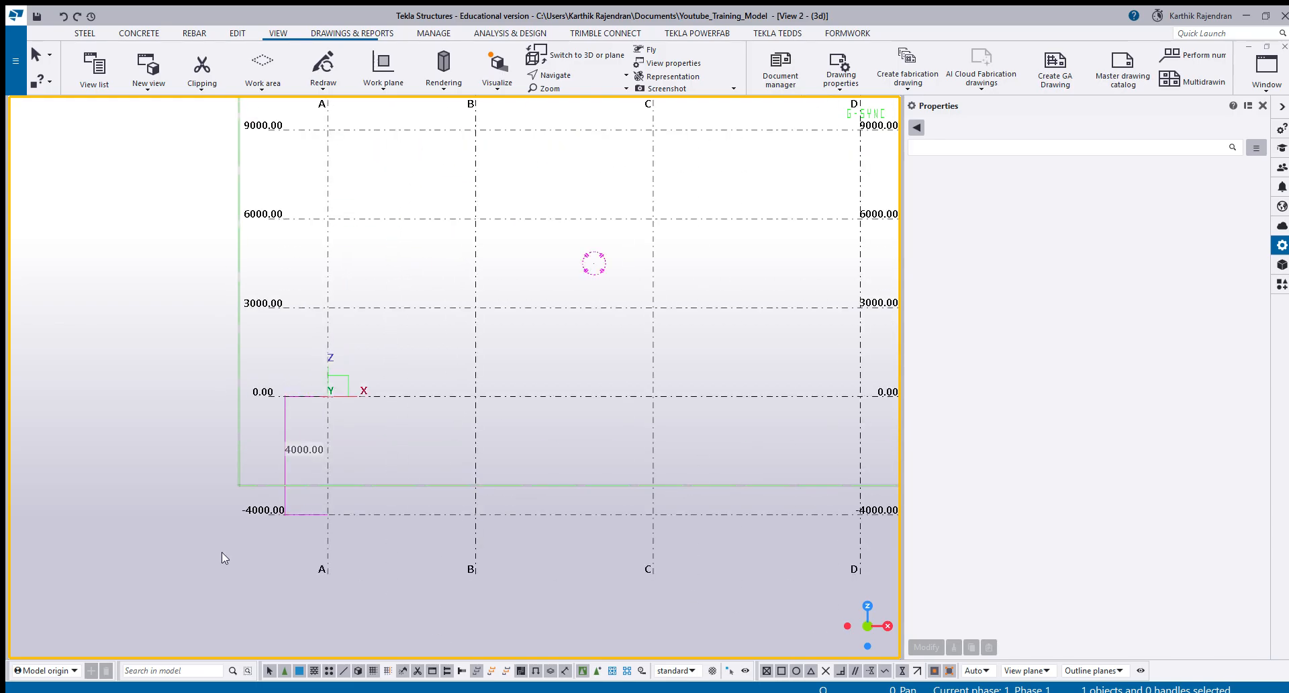
scroll(329, 556, up, 3)
scroll(322, 431, down, 3)
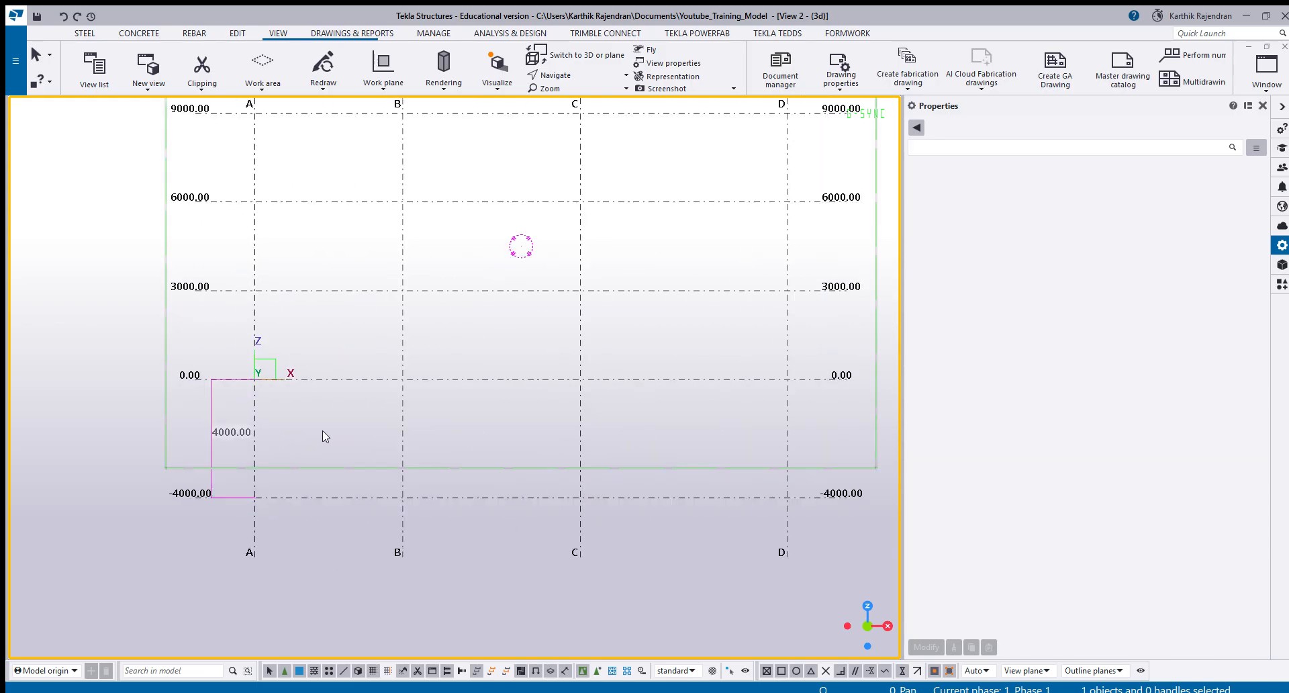
Switch to the View 1 plan view and select the rectangular grid to show its properties.
key(ctrl+Tab)
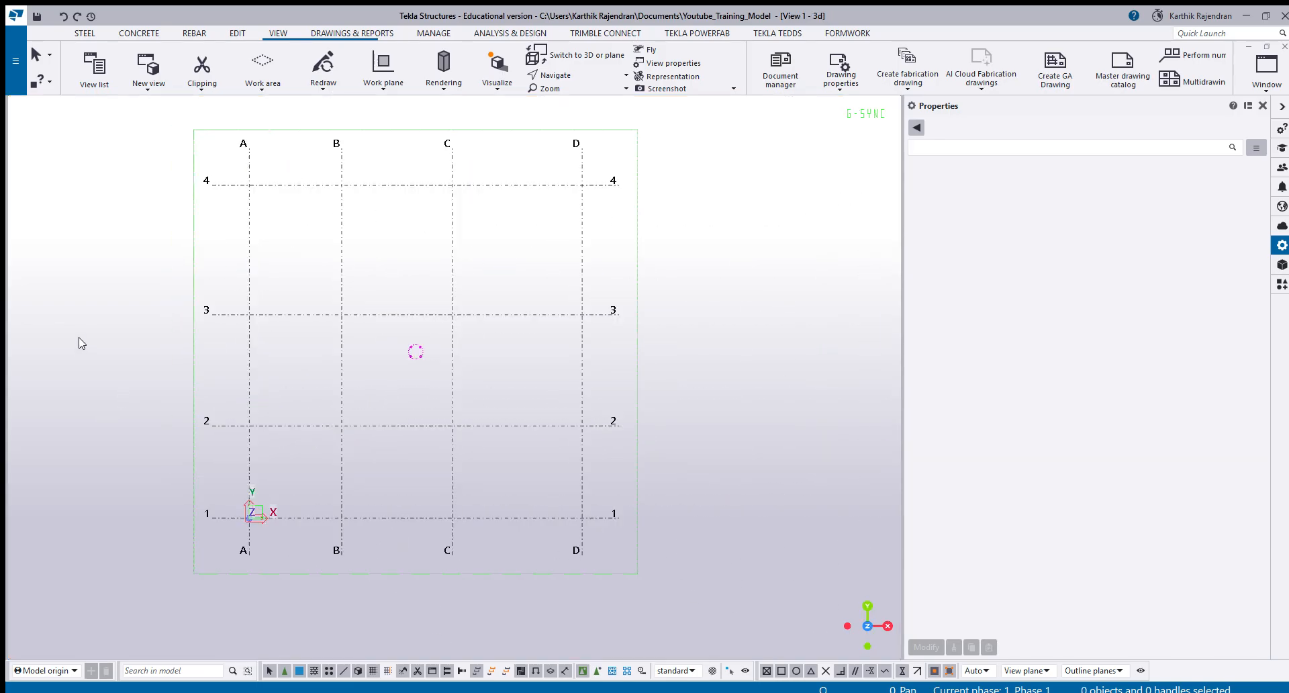
scroll(288, 543, down, 2)
middle_drag(287, 543, 489, 491)
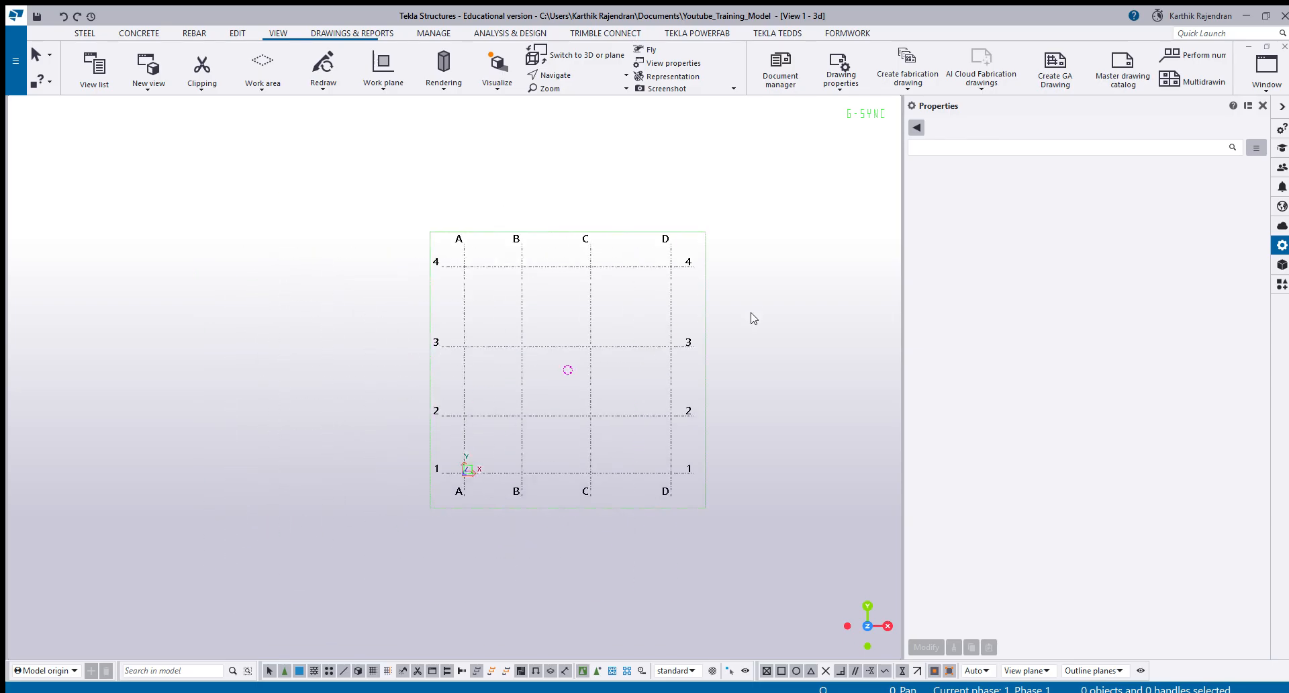
scroll(752, 316, up, 2)
scroll(755, 338, up, 1)
click(637, 183)
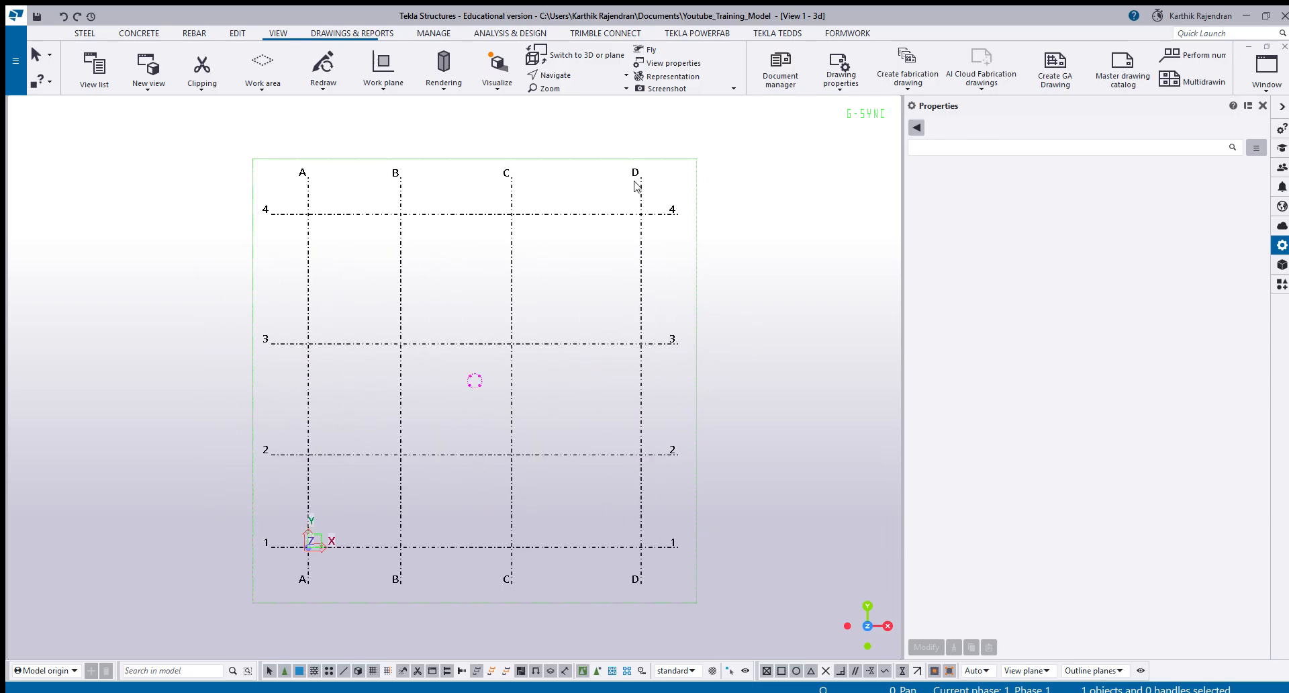
scroll(498, 334, down, 2)
scroll(452, 312, up, 2)
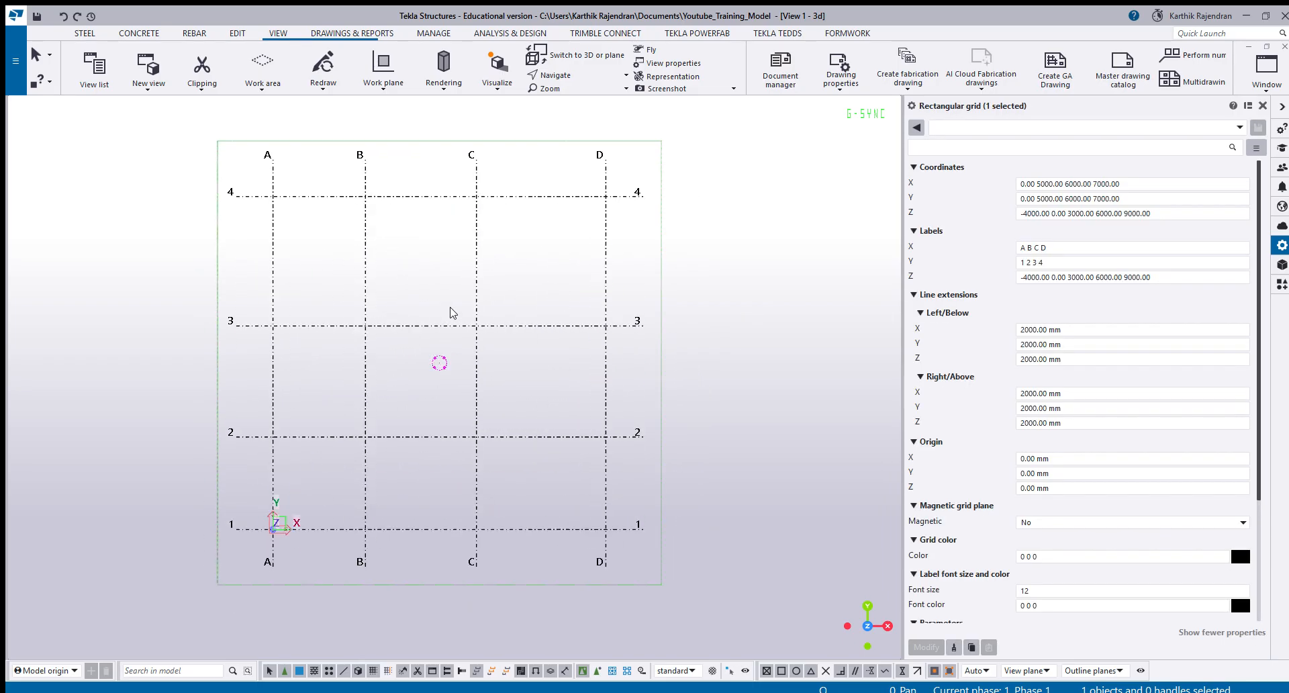
Set the grid color to green 56 255 0 and apply the modification.
scroll(1099, 432, down, 3)
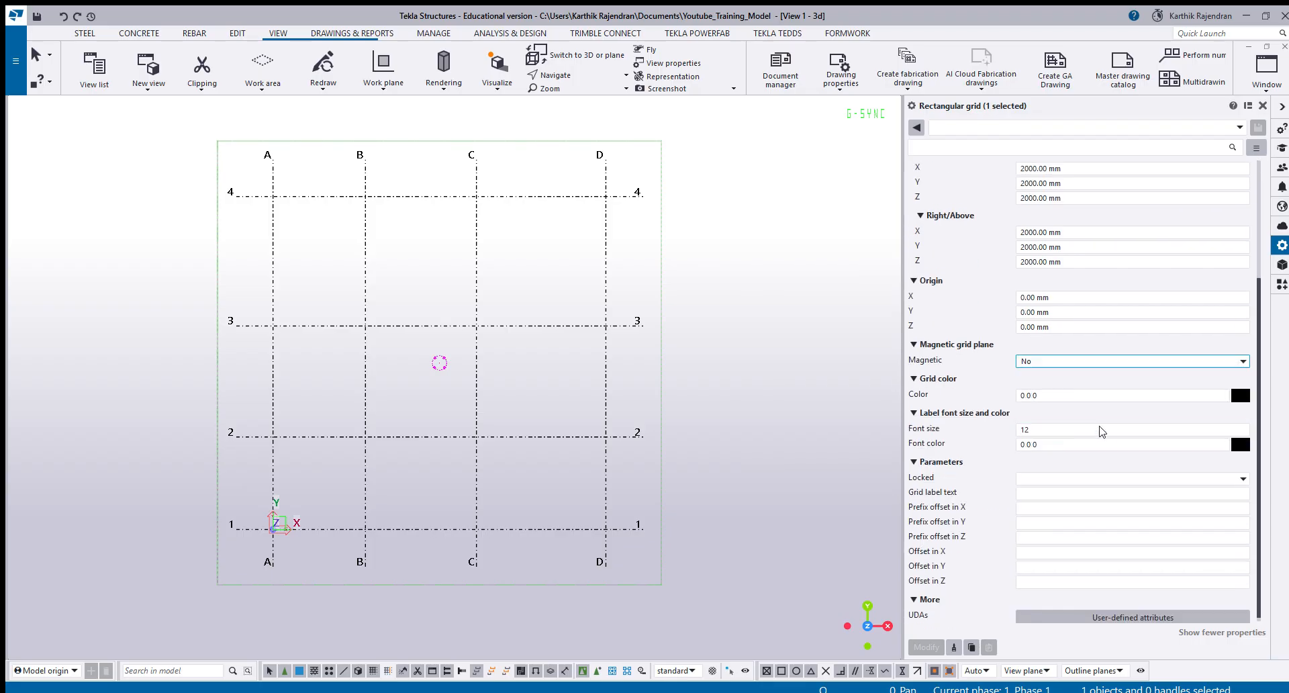
click(1038, 391)
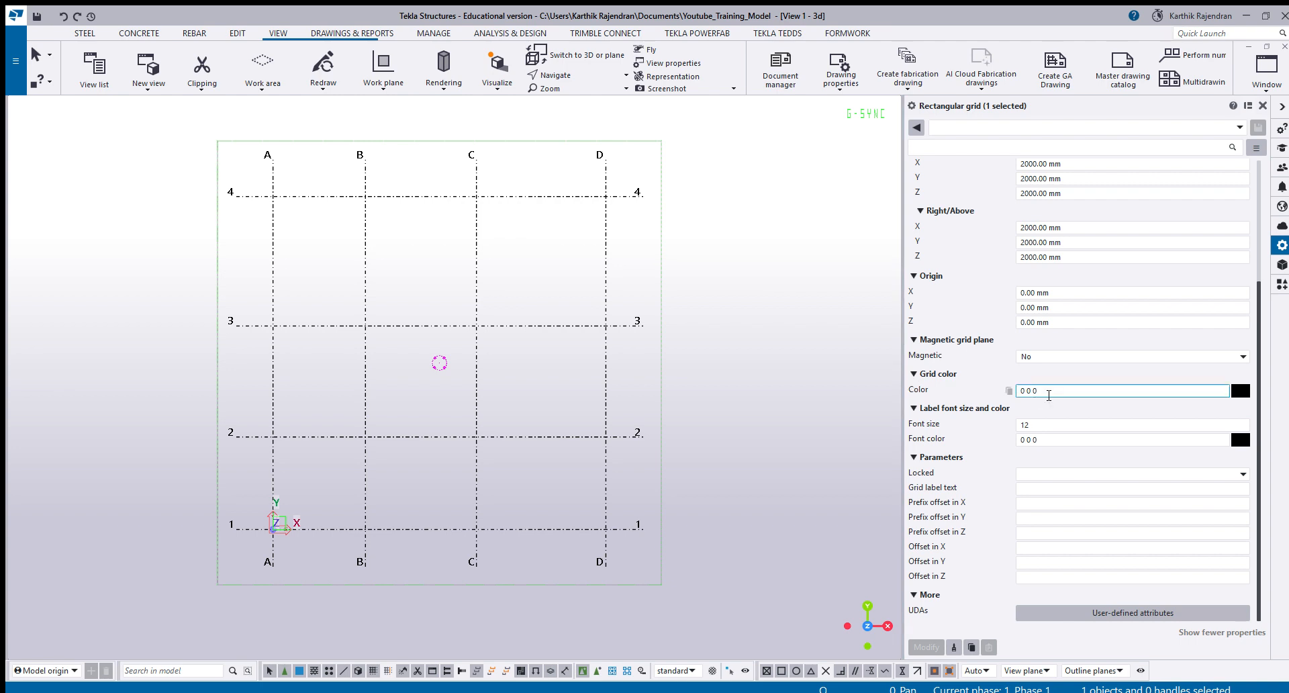
click(1239, 391)
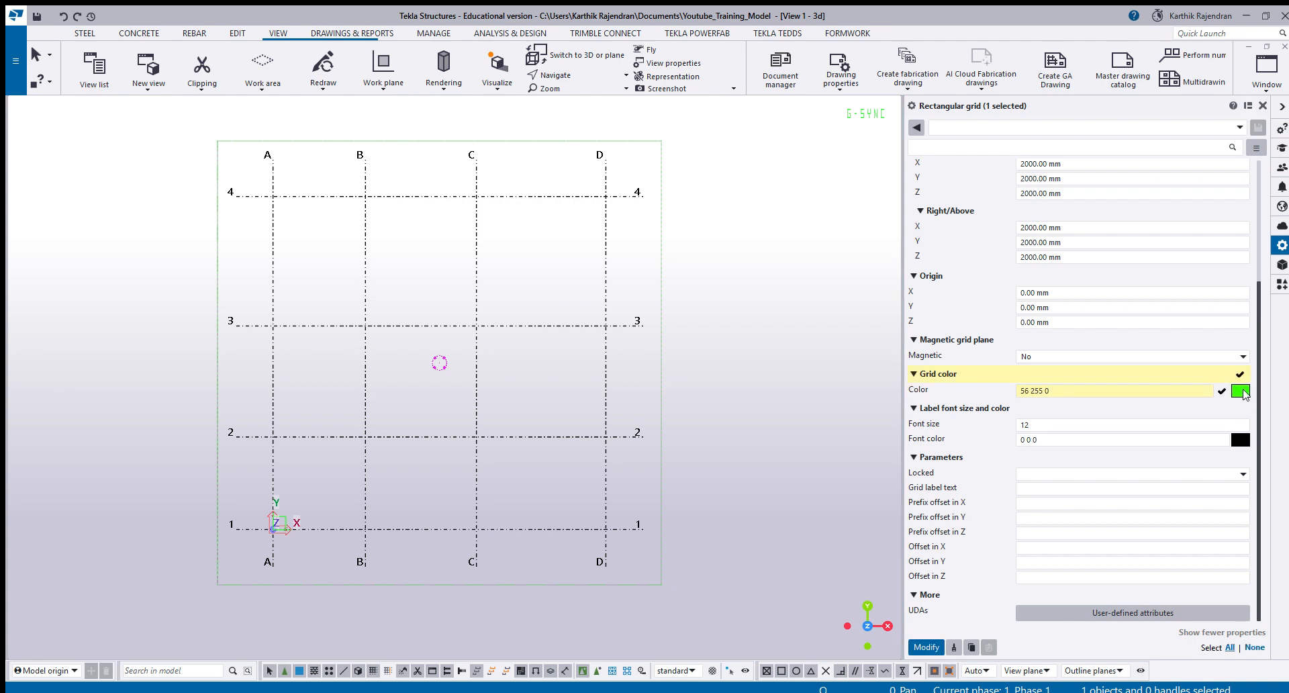
click(928, 646)
scroll(277, 314, up, 7)
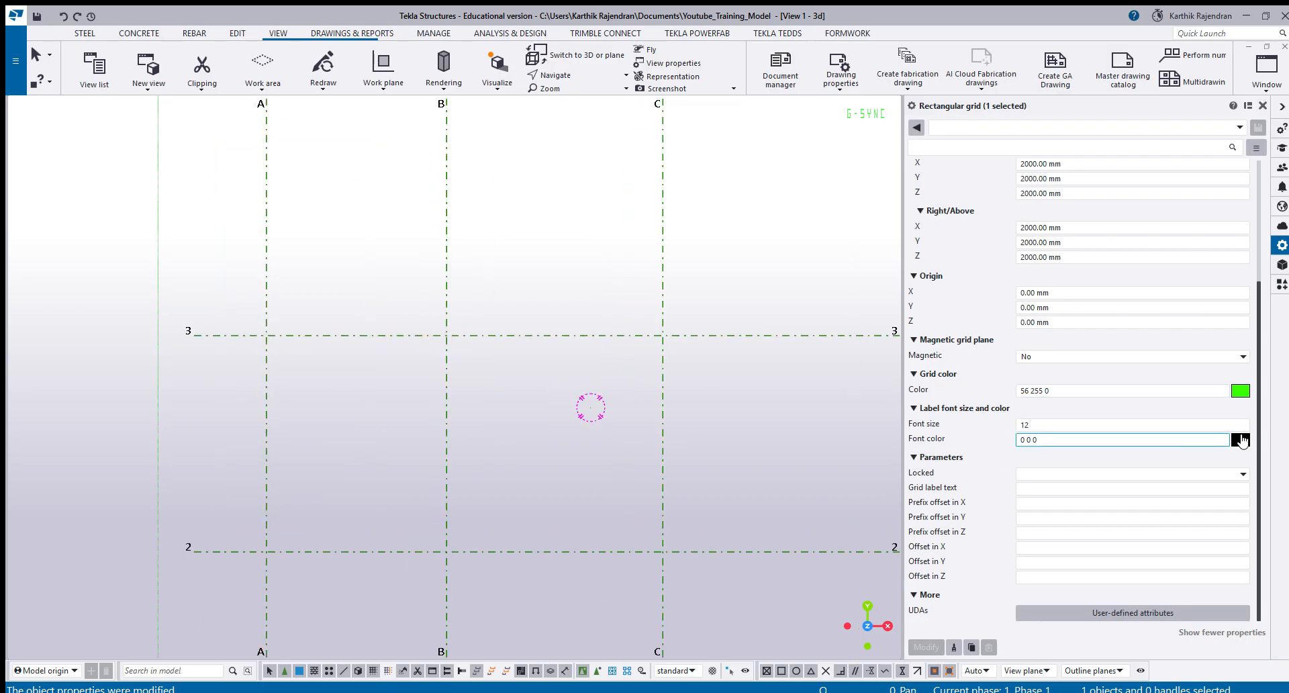
Set the grid label font color to red 255 0 0 and apply the modification.
click(1240, 439)
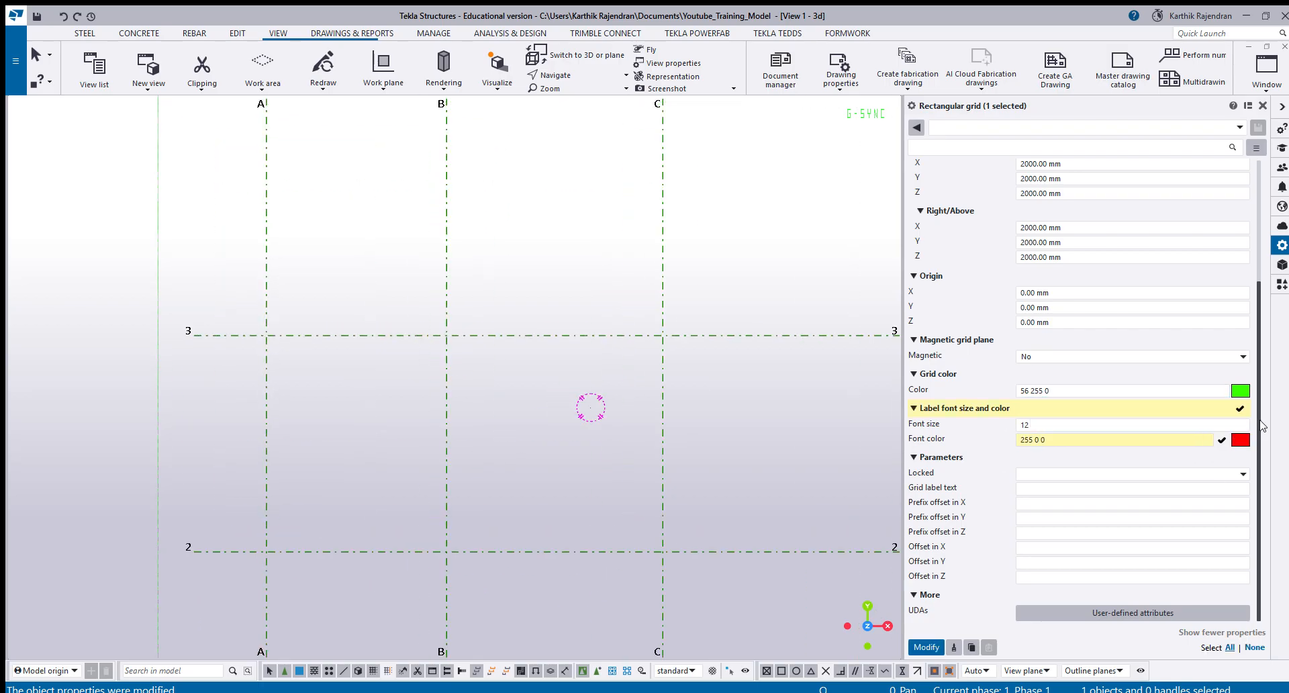
click(927, 646)
scroll(249, 444, down, 5)
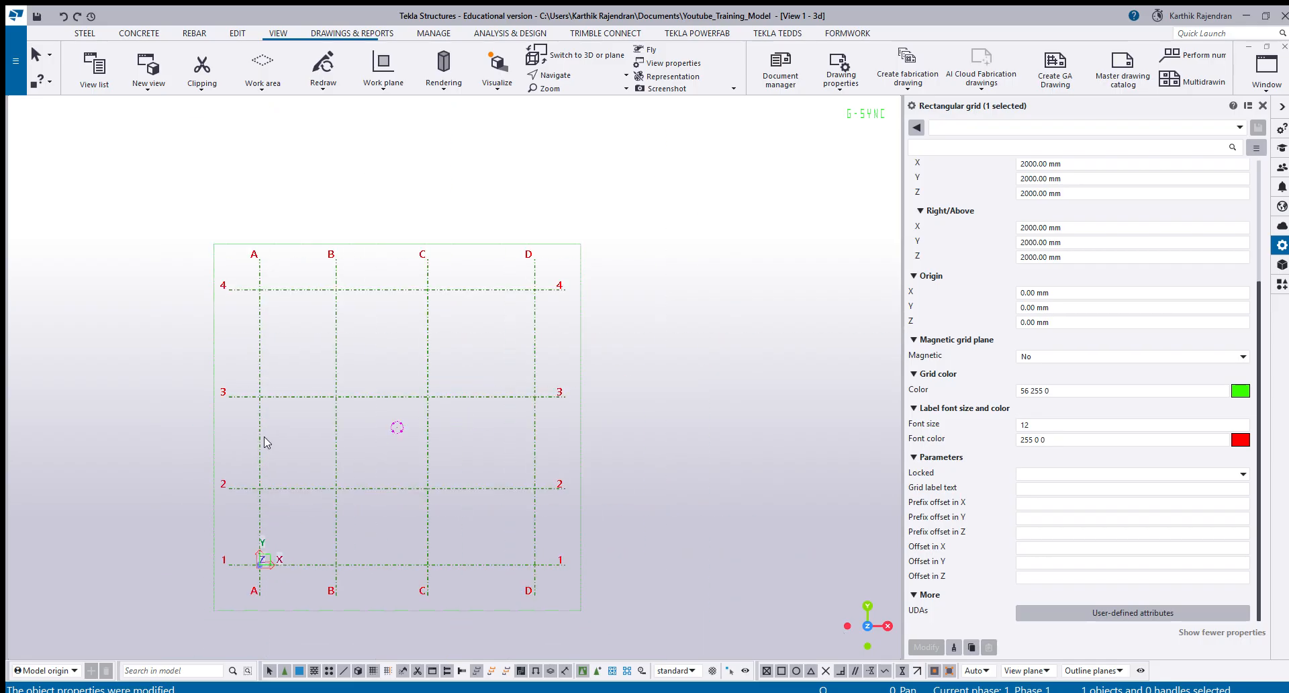
scroll(223, 249, up, 5)
Set the grid label font size to 20, apply it, and check the labels across the plan view.
drag(1100, 426, 940, 422)
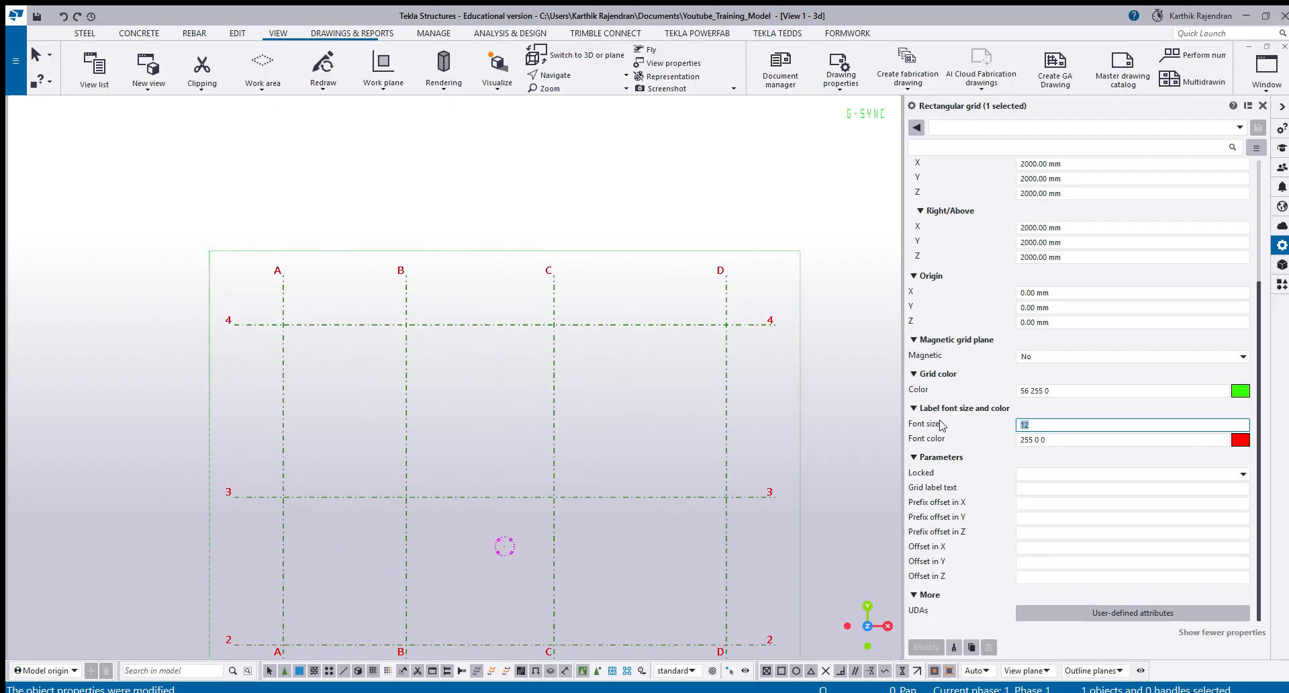
text(20)
key(Return)
click(333, 386)
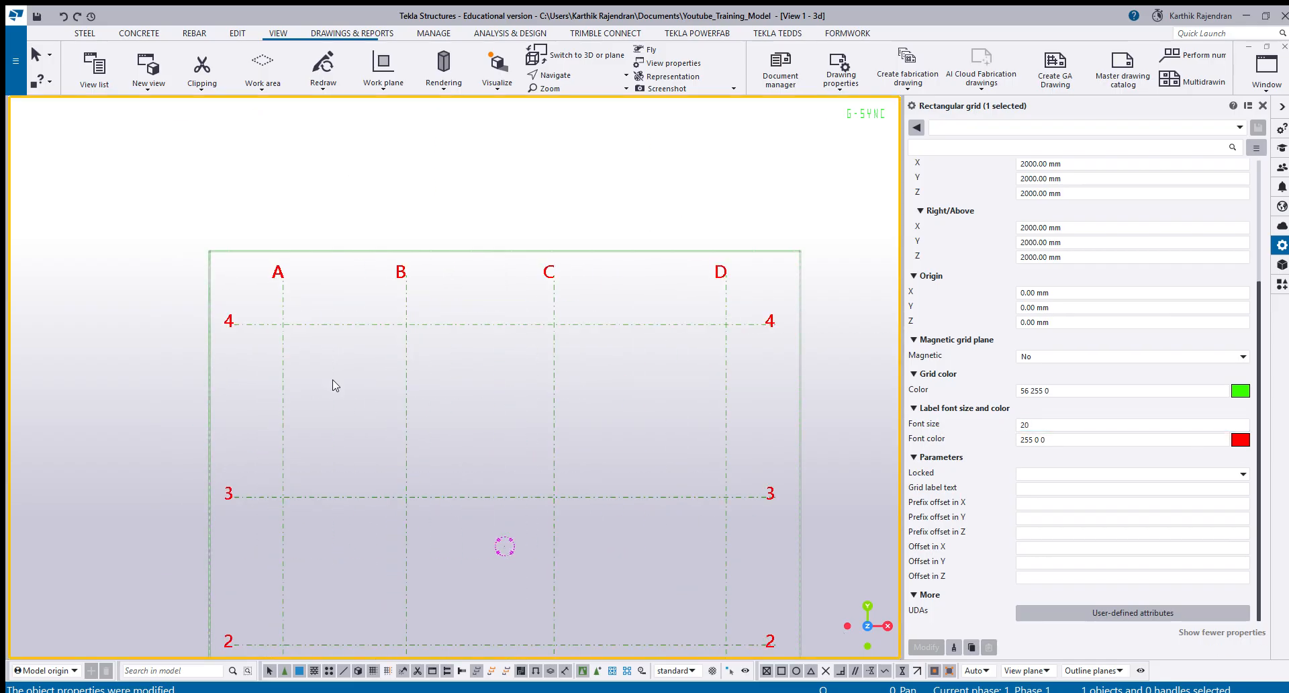
scroll(333, 384, down, 5)
scroll(466, 394, up, 4)
scroll(480, 185, down, 3)
scroll(430, 470, up, 5)
scroll(433, 403, down, 4)
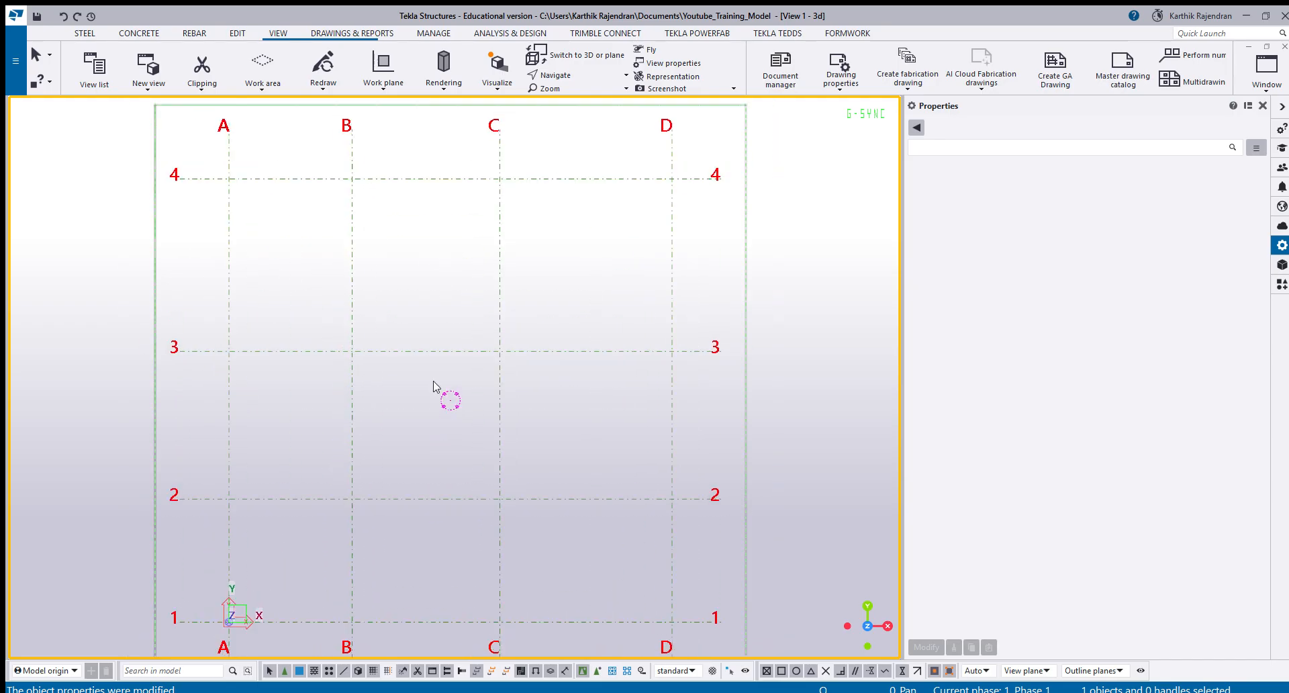
Measure how far grid line 4 extends horizontally beyond its intersection with grid line D.
click(613, 229)
scroll(612, 230, up, 5)
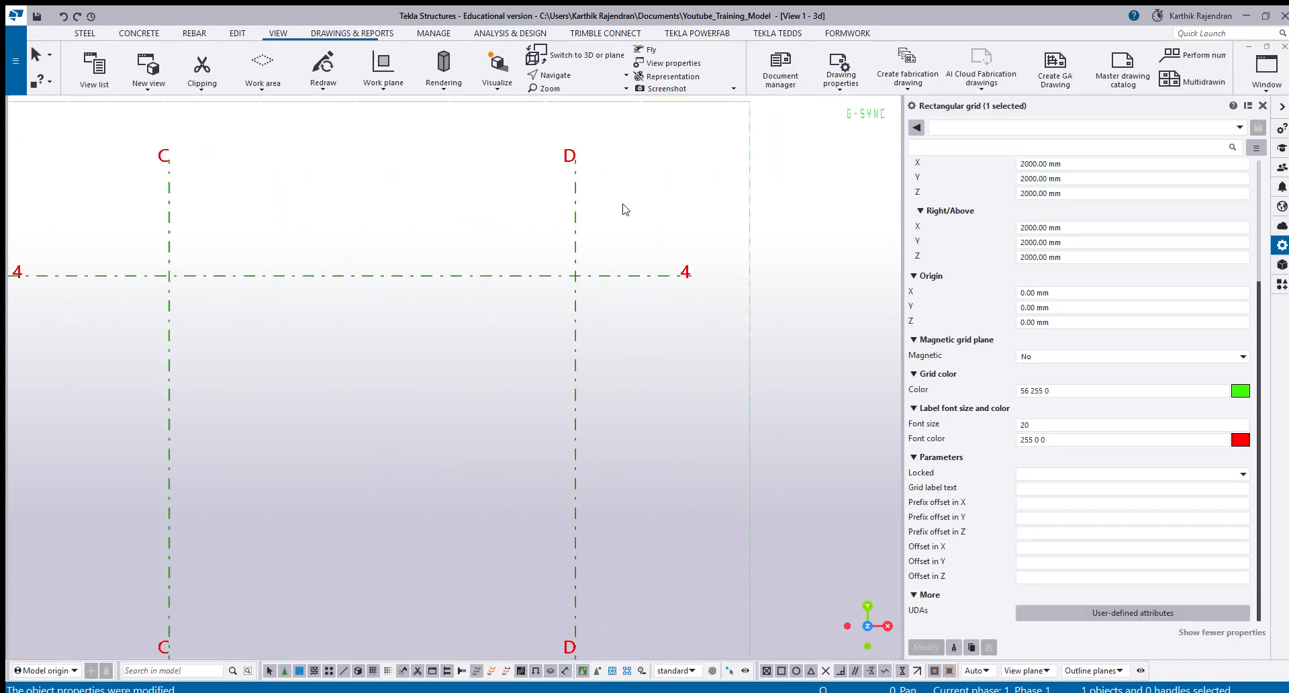
scroll(441, 386, down, 1)
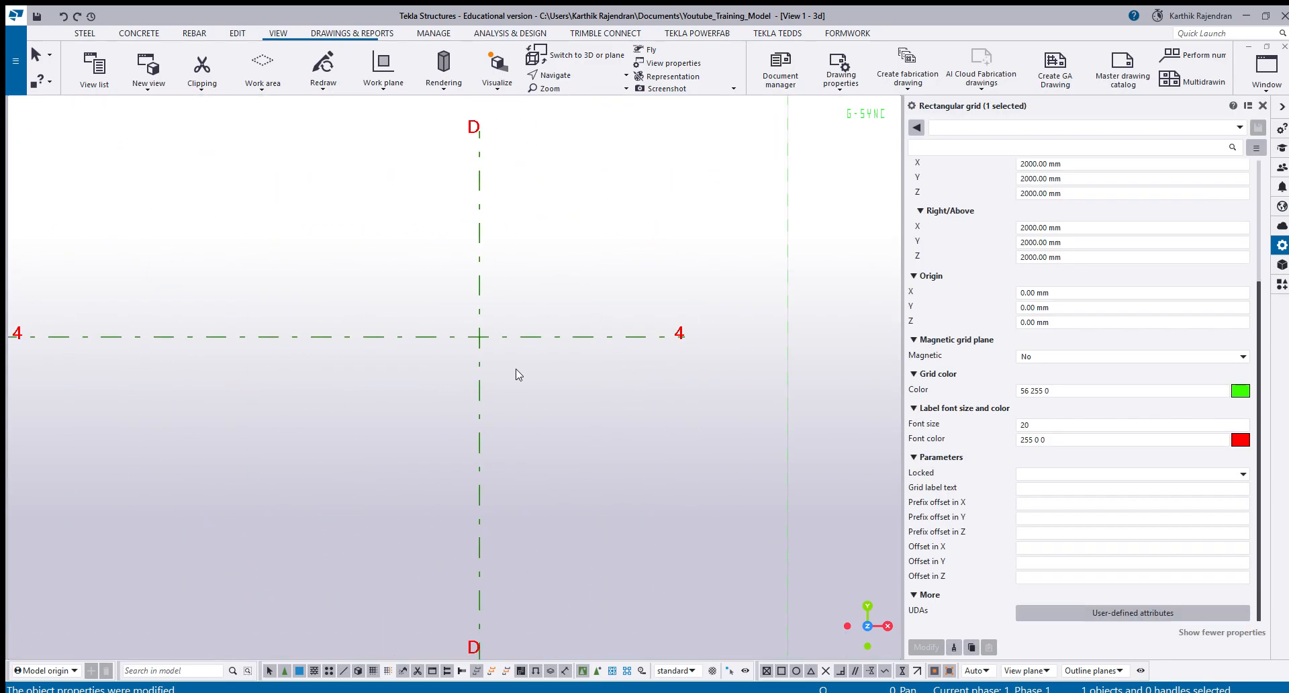
key(f)
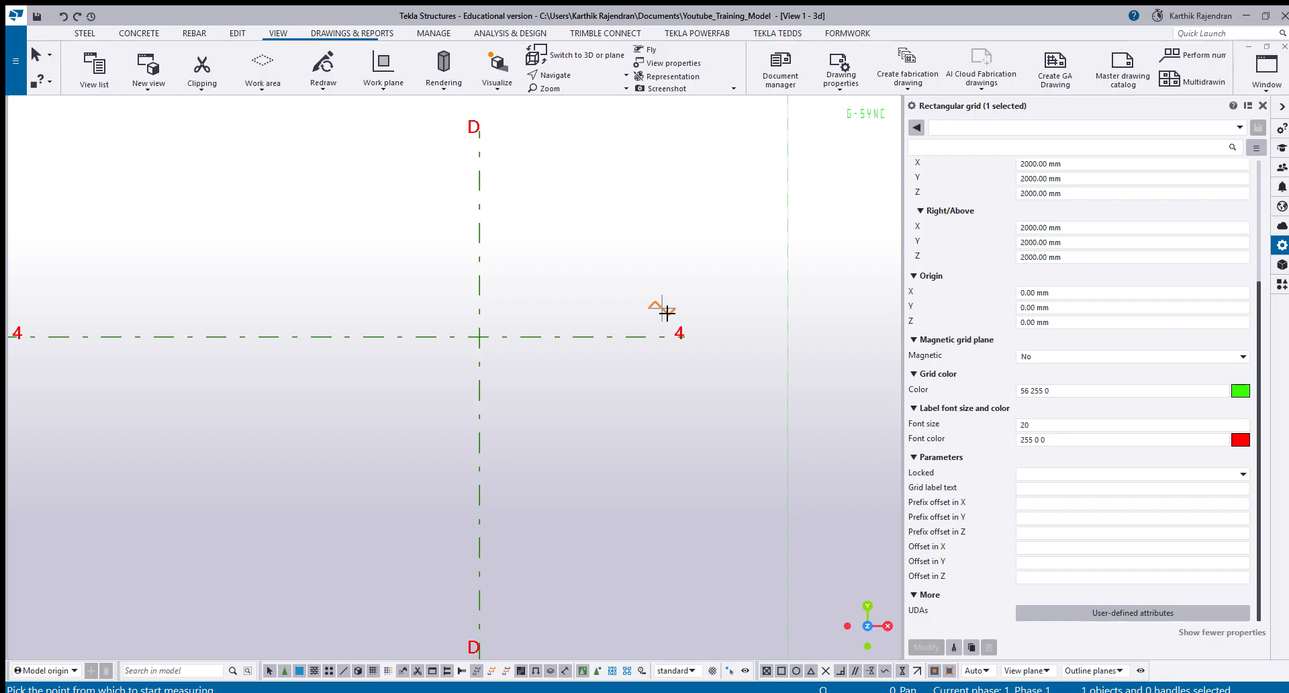
click(479, 336)
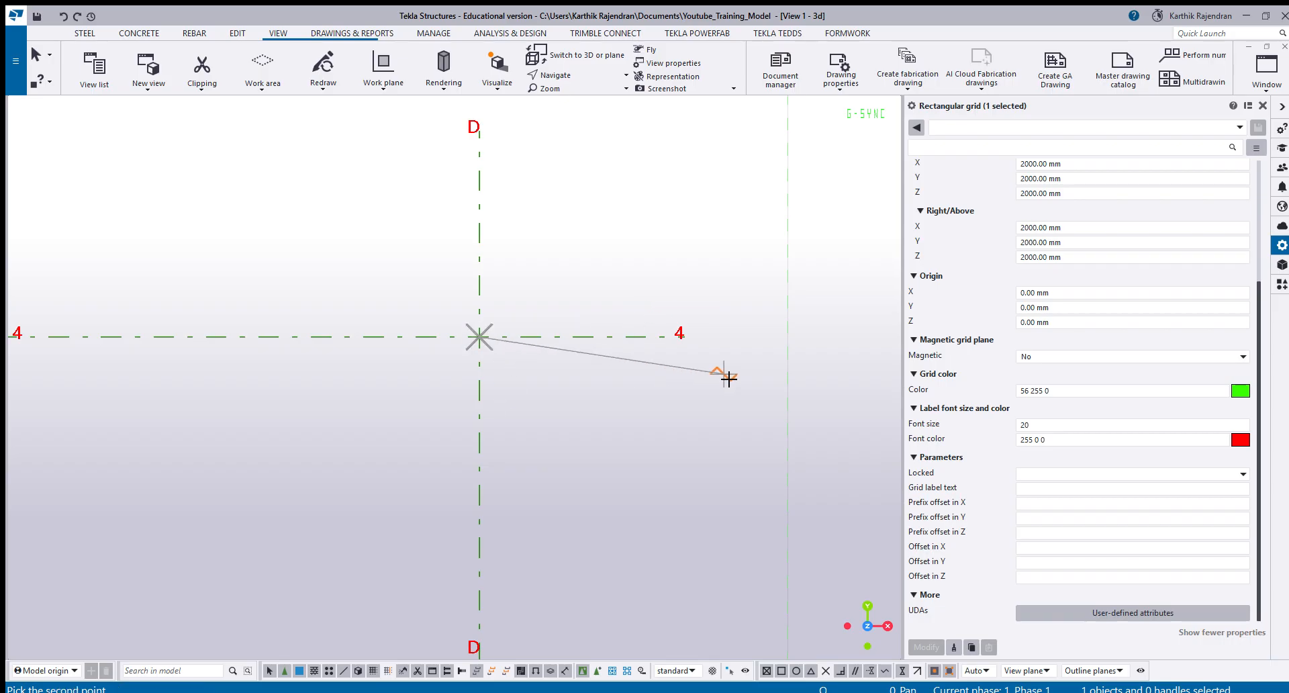
click(684, 336)
click(609, 289)
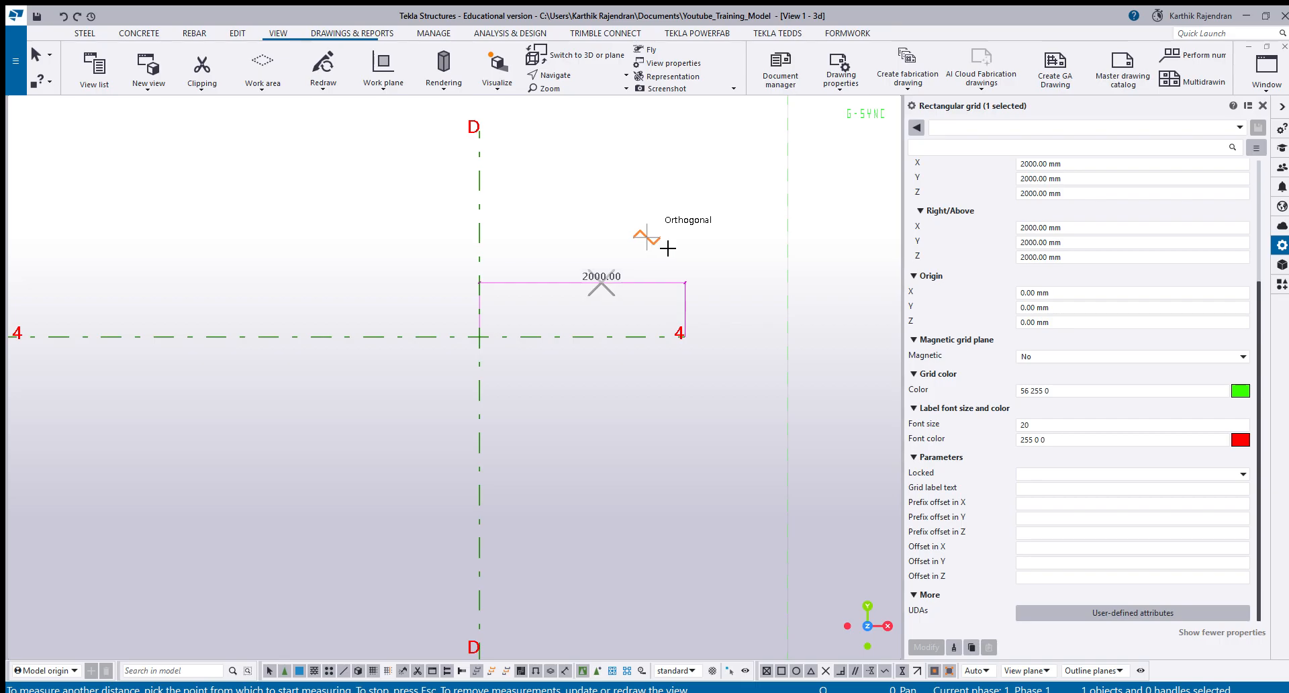
key(Escape)
Set the rectangular grid's Left/Below line extensions in X, Y and Z to 6000 mm.
scroll(1000, 386, up, 4)
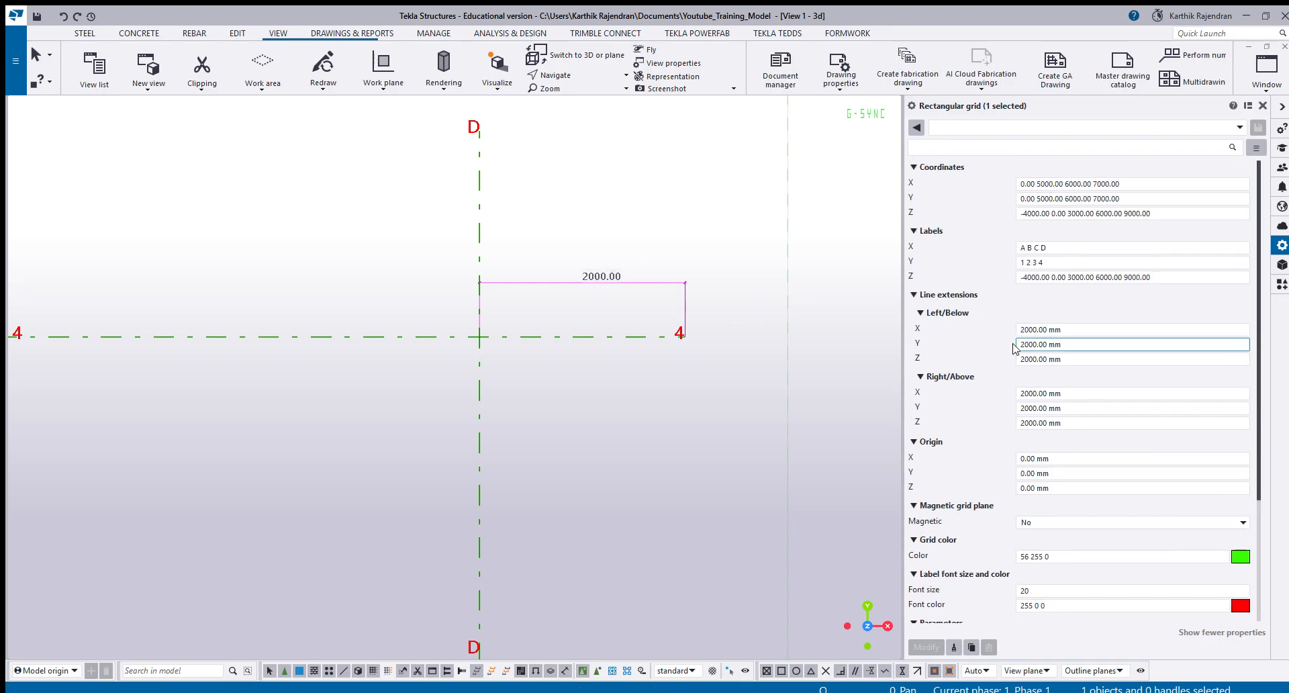
click(1067, 330)
text(6000)
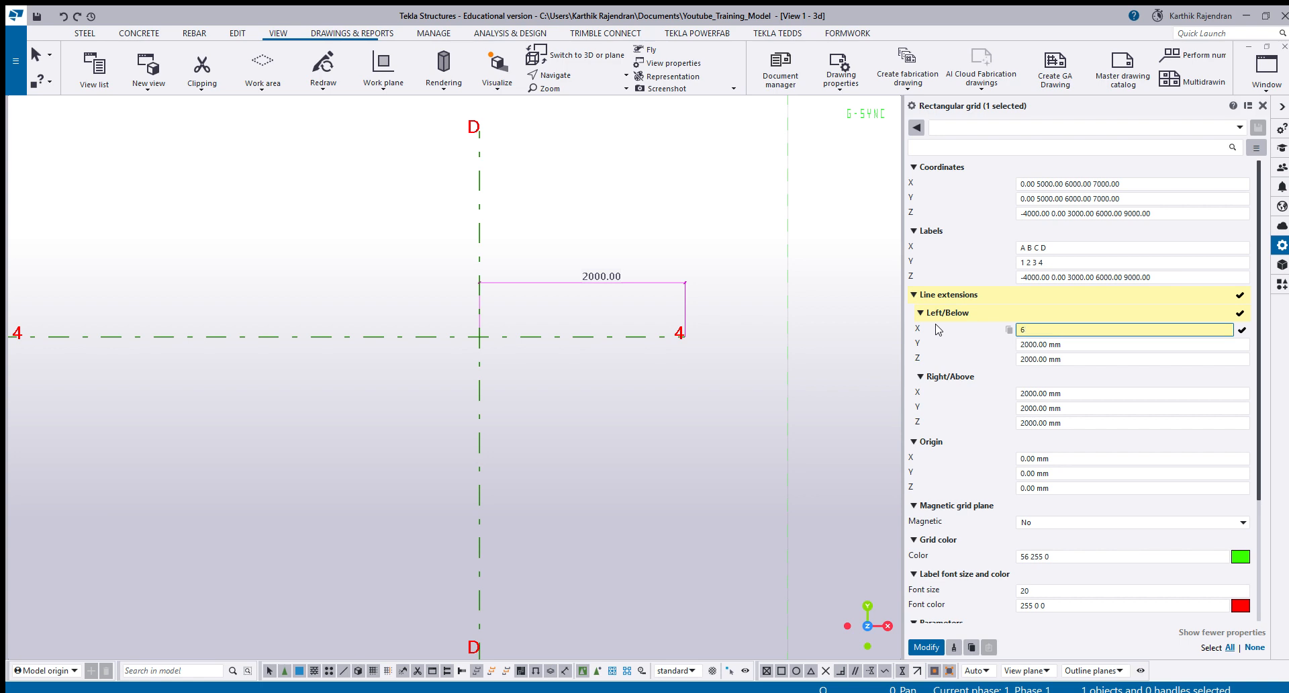
click(1038, 344)
click(1087, 363)
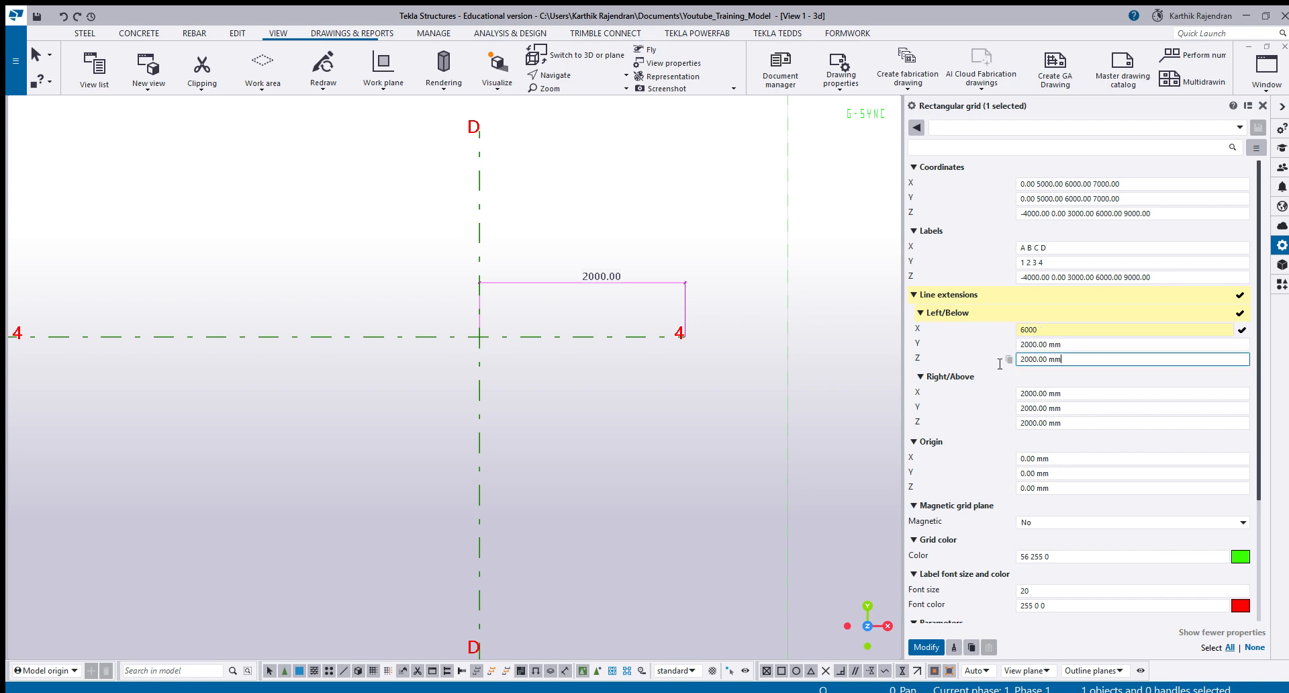
text(6000)
click(1017, 344)
text(6000)
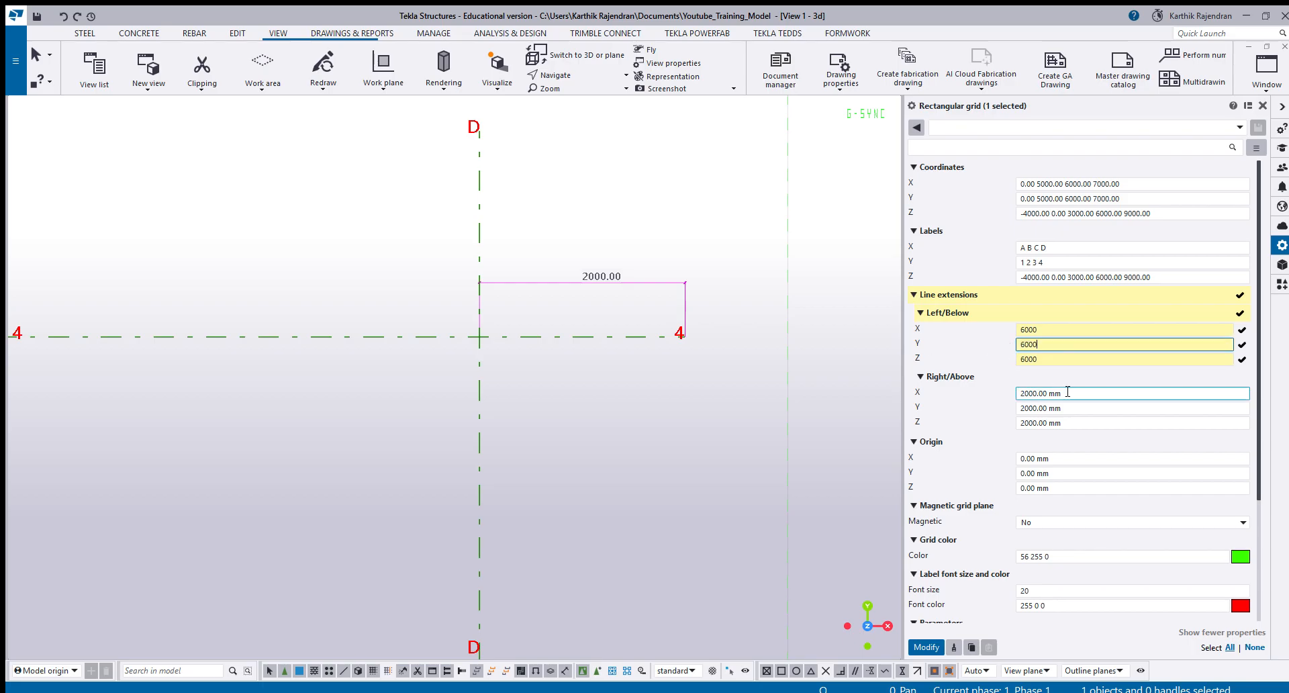
Set the grid's Right/Above line extensions in X, Y and Z to 6000 mm and apply the modification.
drag(1068, 393, 943, 411)
text(6000)
key(Tab)
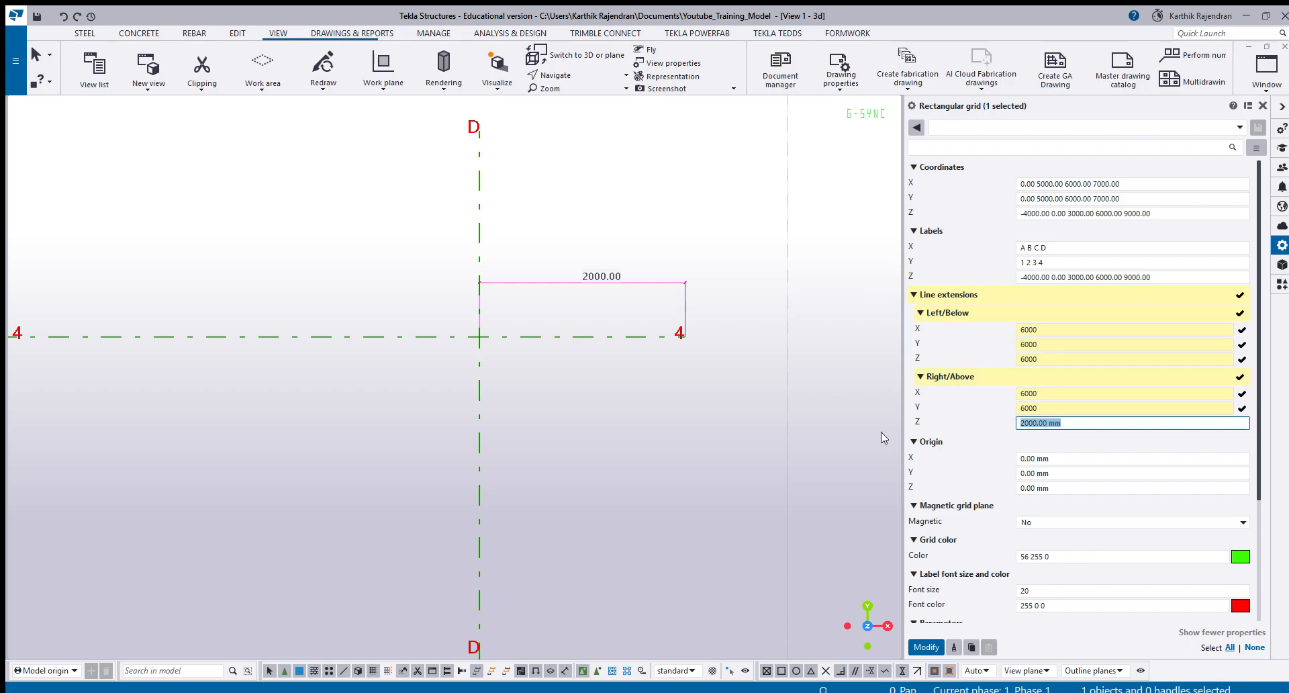
click(927, 647)
scroll(288, 449, down, 4)
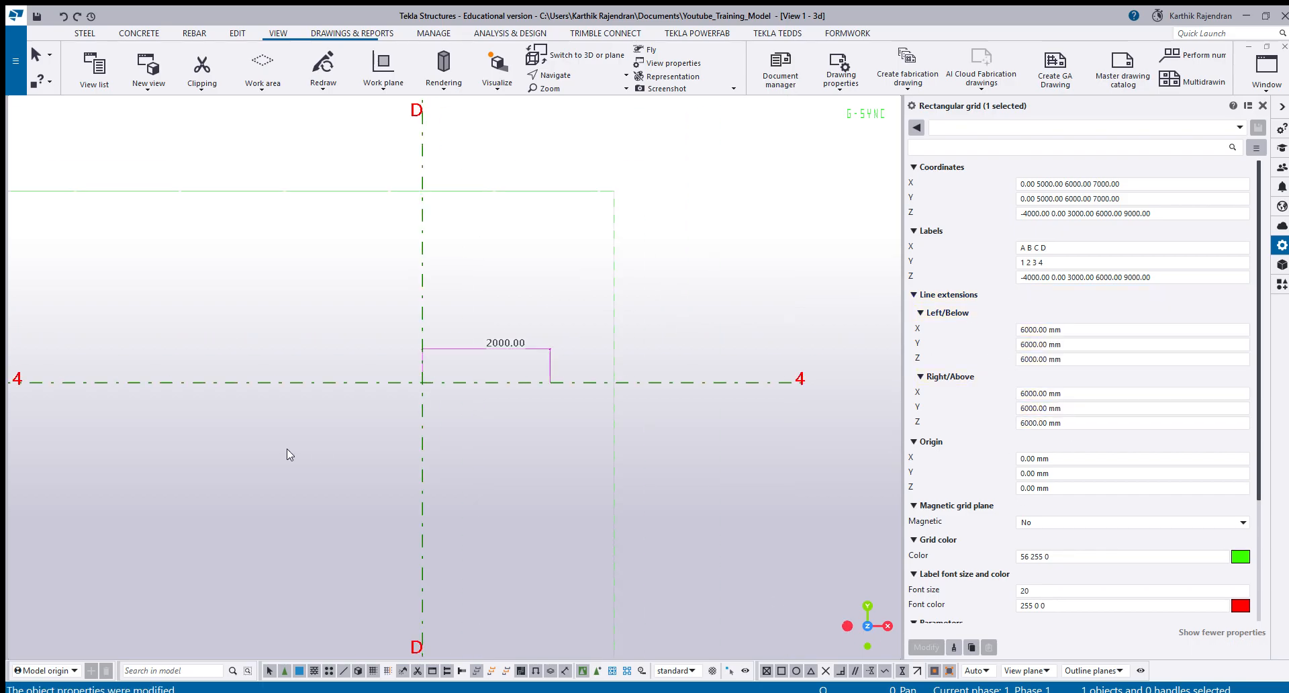
click(423, 182)
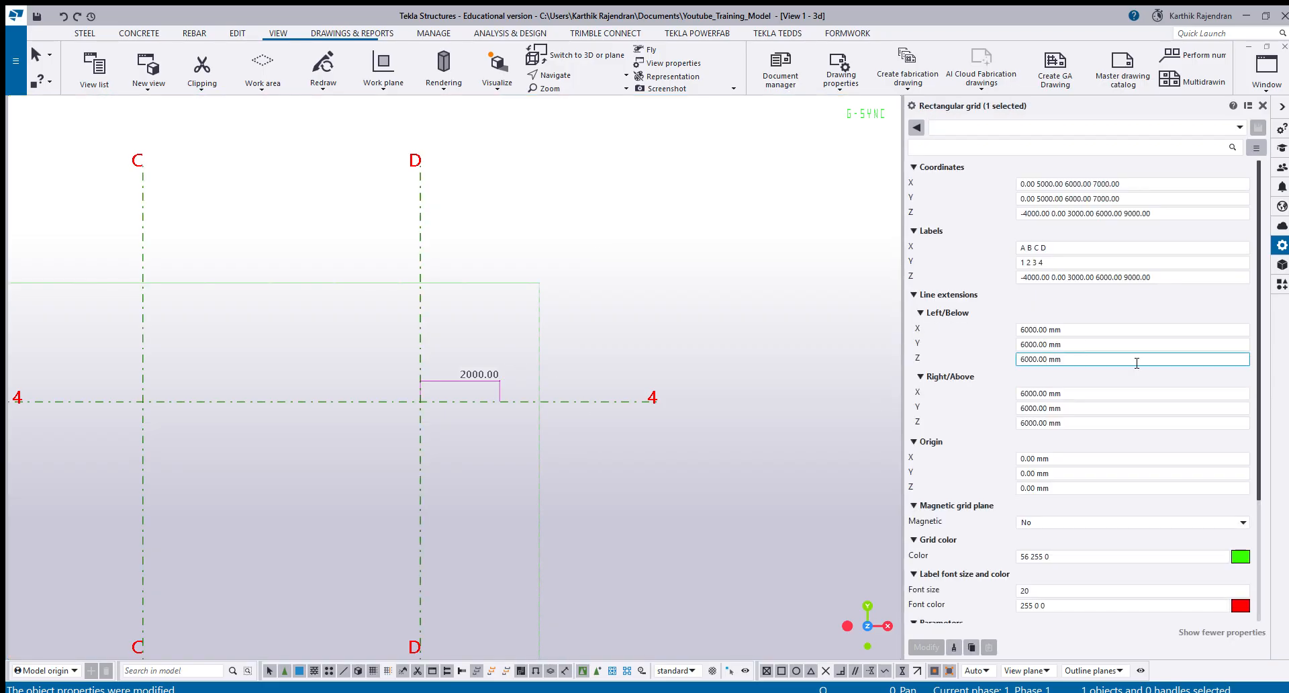
Set the grid's Left/Below line extensions in X, Y and Z to 2000 mm and apply the modification.
drag(1090, 330, 916, 346)
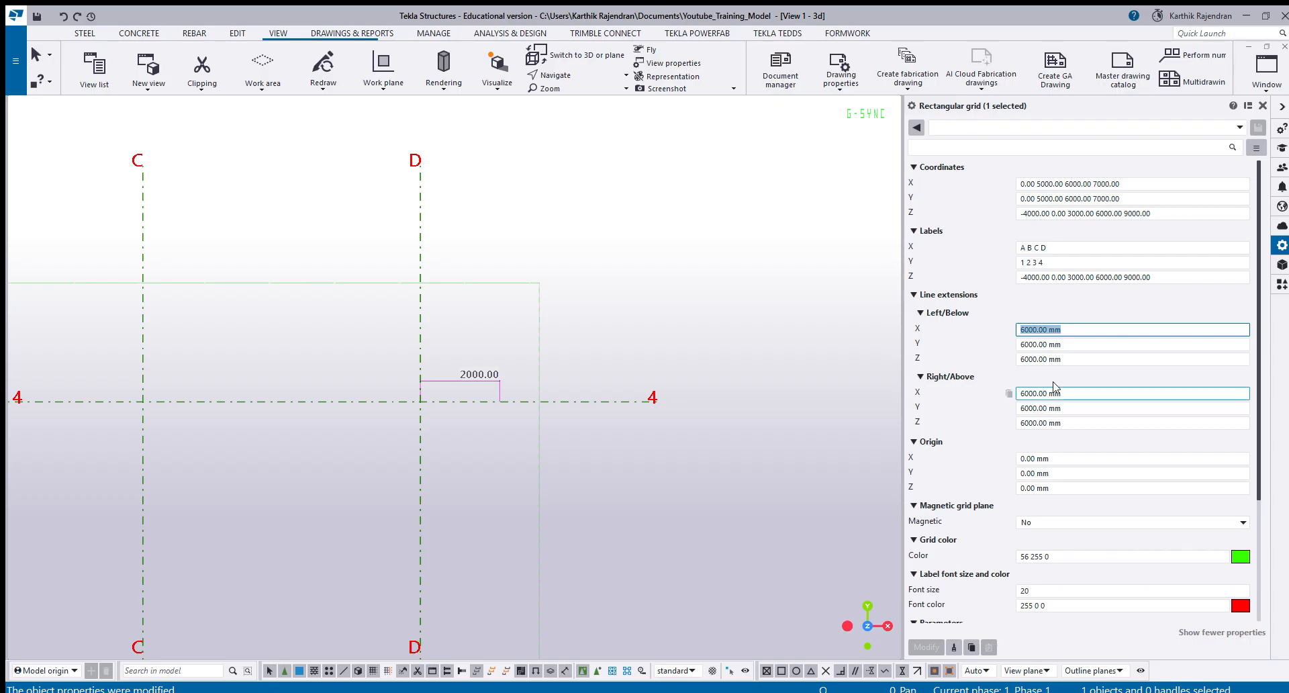
text(2000)
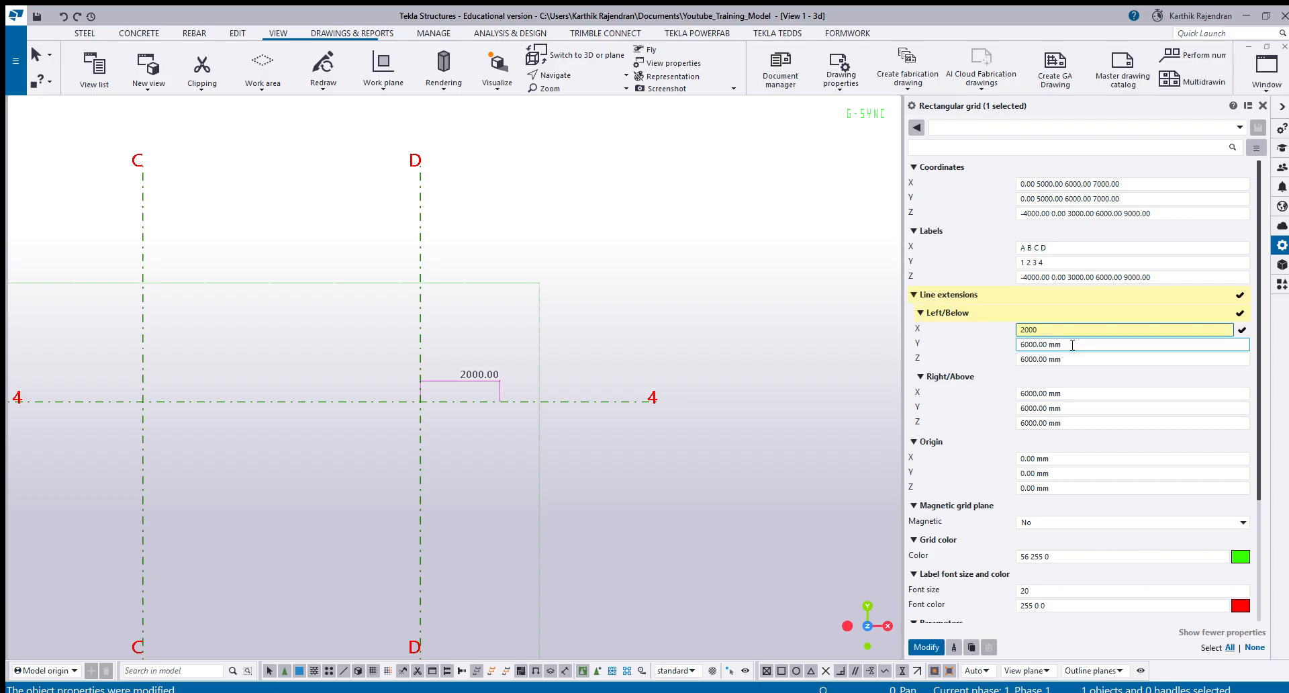
click(1020, 345)
click(1065, 331)
key(ctrl+a)
key(ctrl+c)
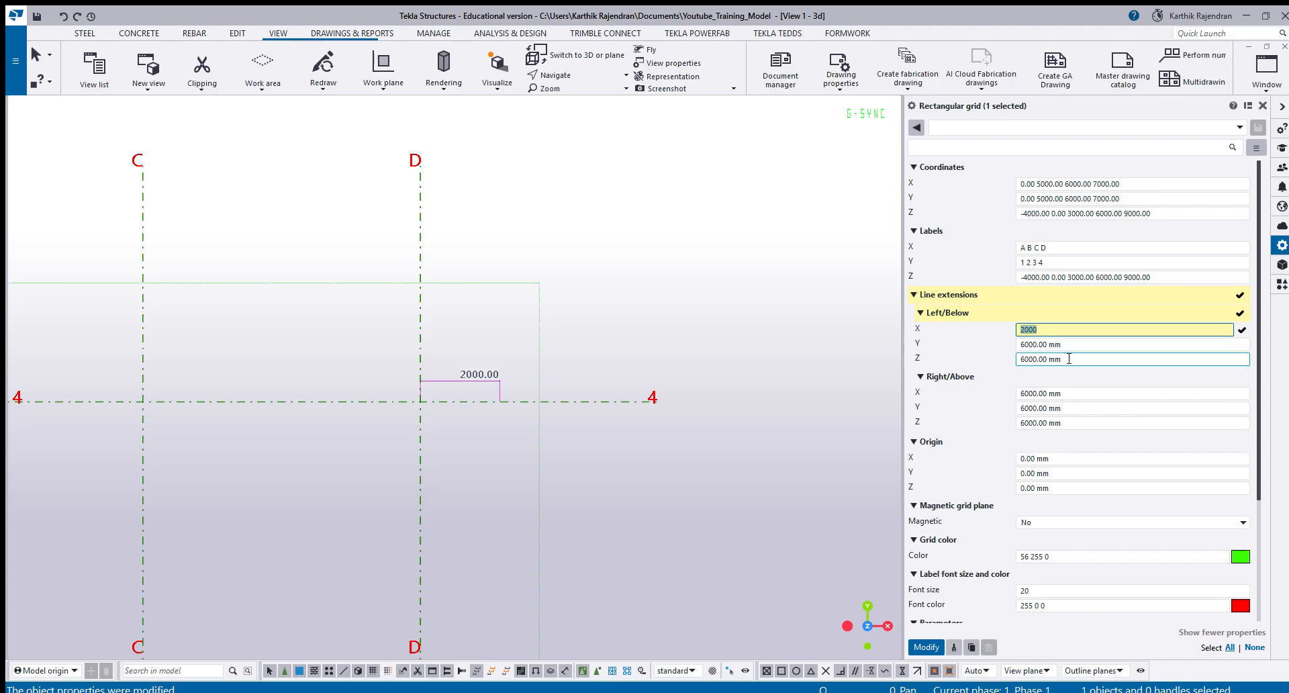
click(1096, 343)
key(ctrl+a)
key(ctrl+v)
click(1109, 361)
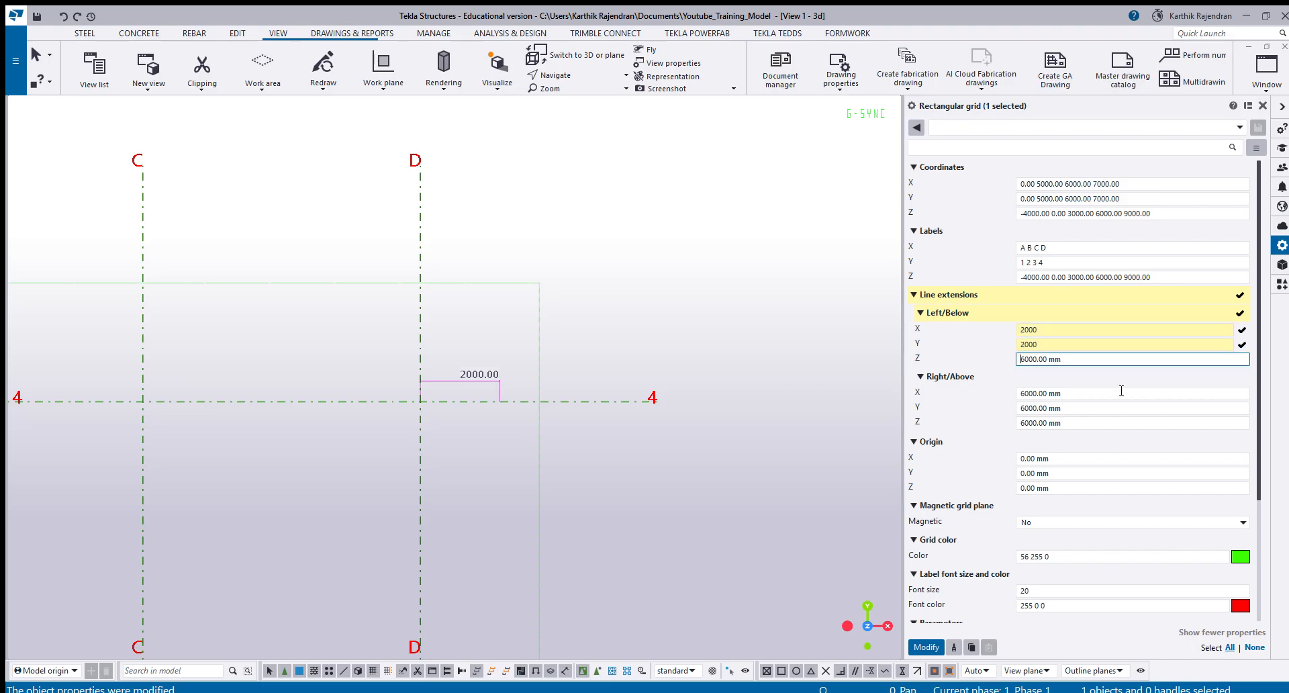
key(ctrl+a)
key(ctrl+v)
click(927, 647)
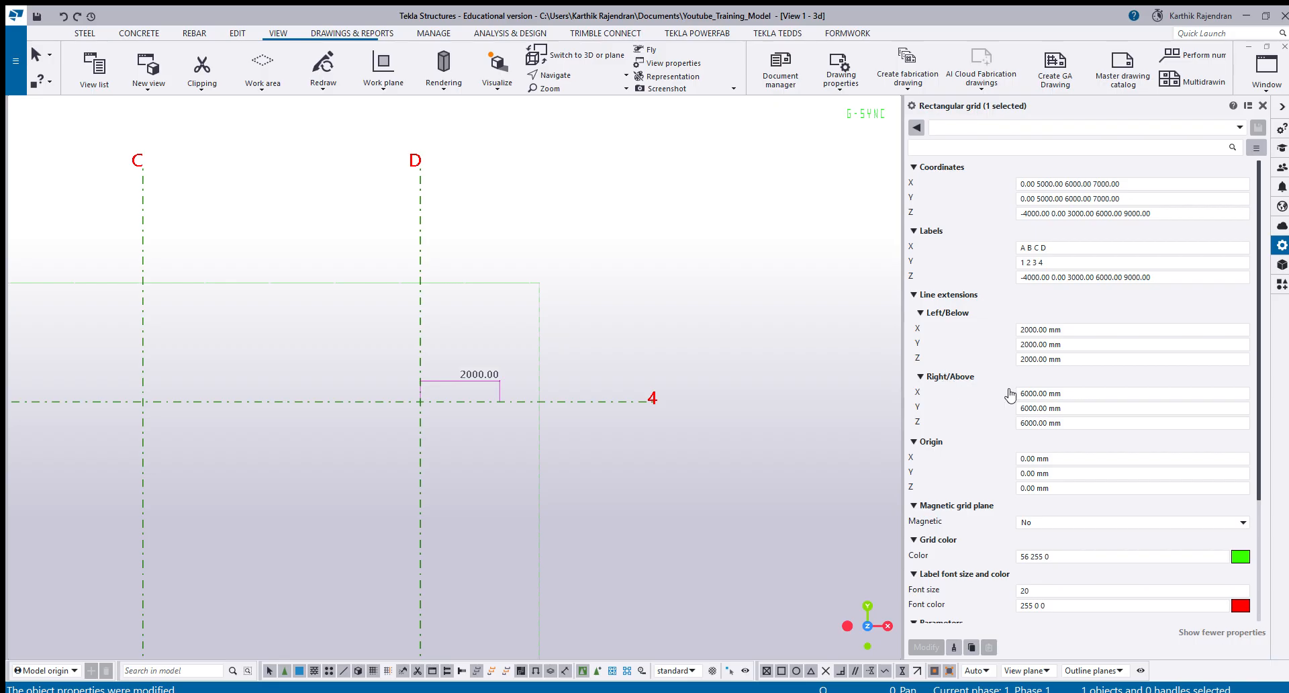
Deselect the grid and measure how far grid line B extends below grid line 1.
click(591, 303)
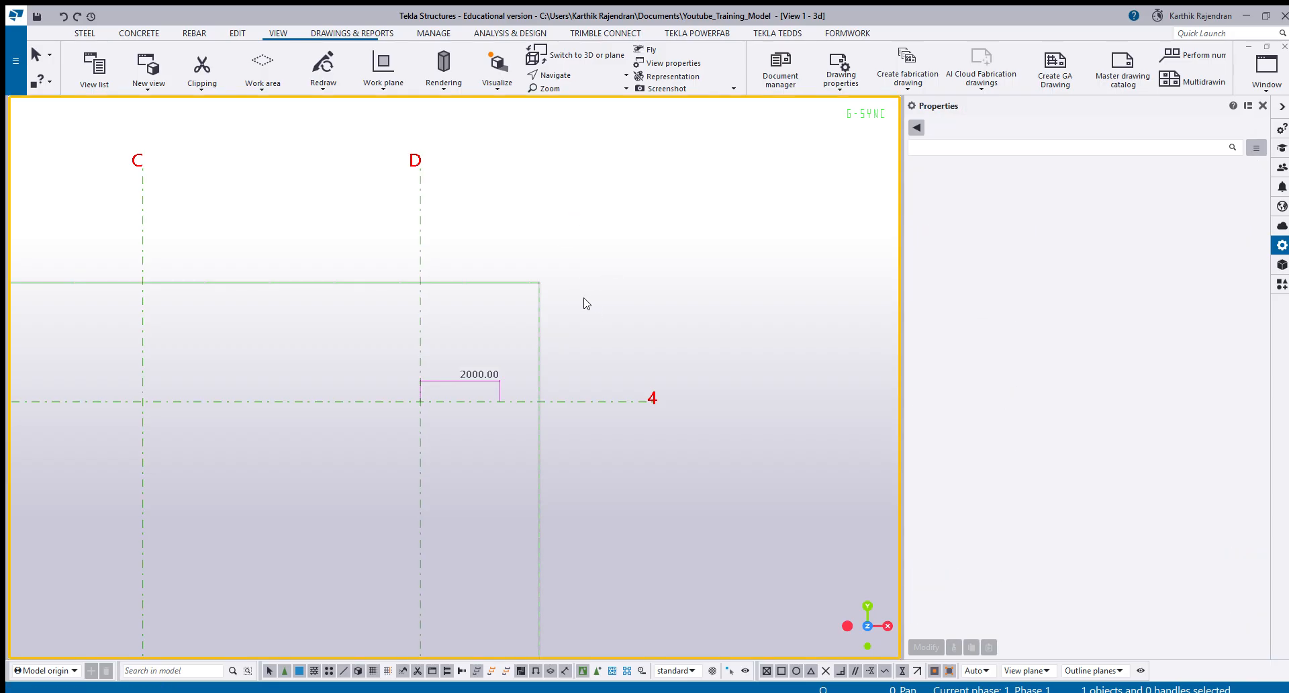
scroll(586, 303, down, 8)
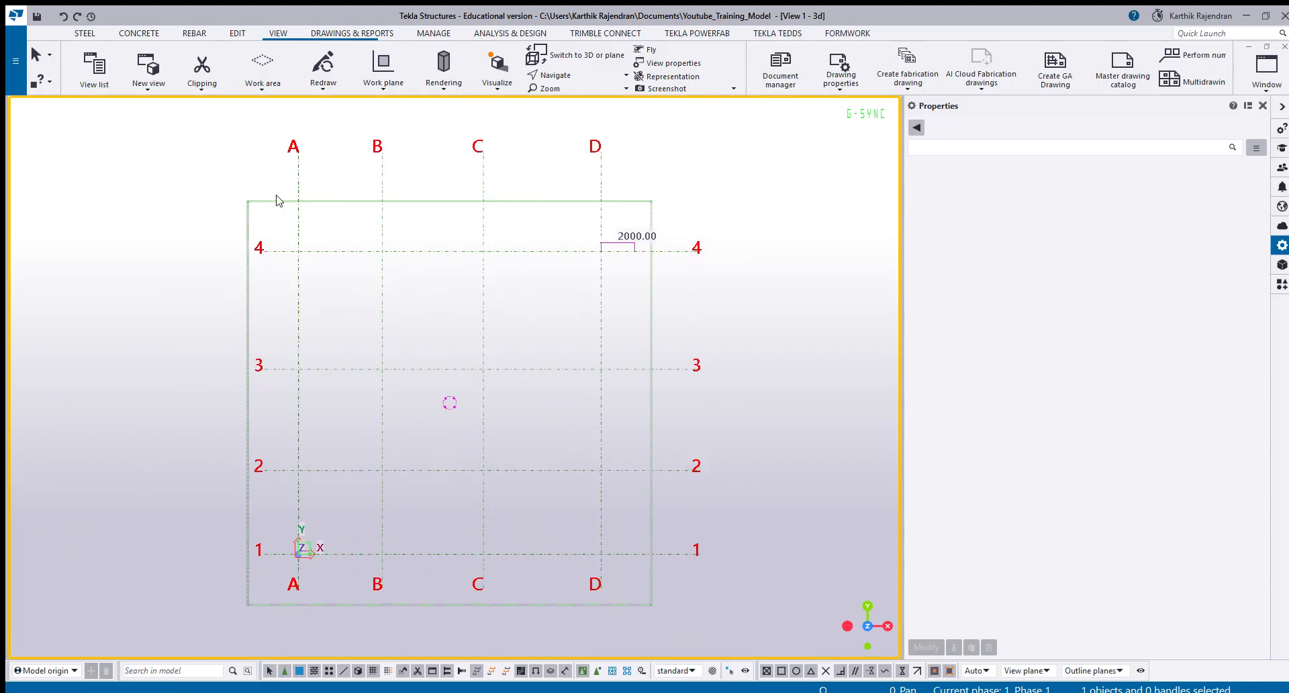
scroll(283, 200, down, 2)
scroll(368, 495, up, 7)
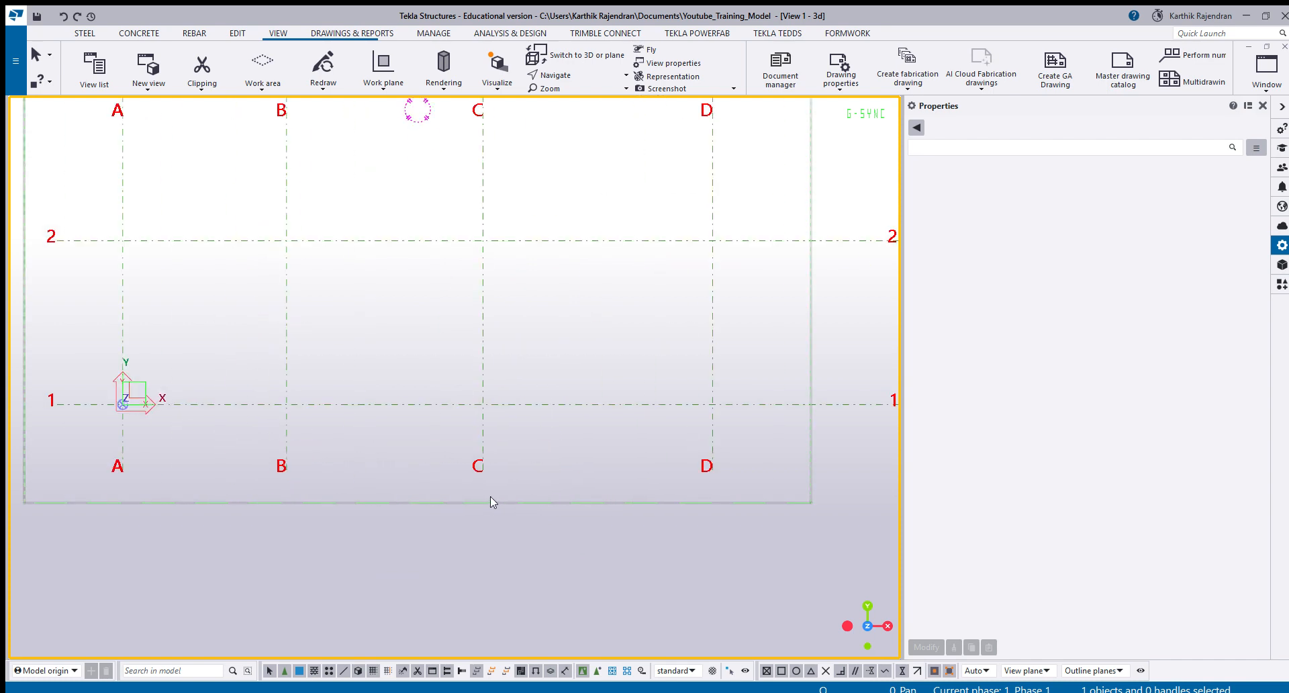
key(f)
click(262, 383)
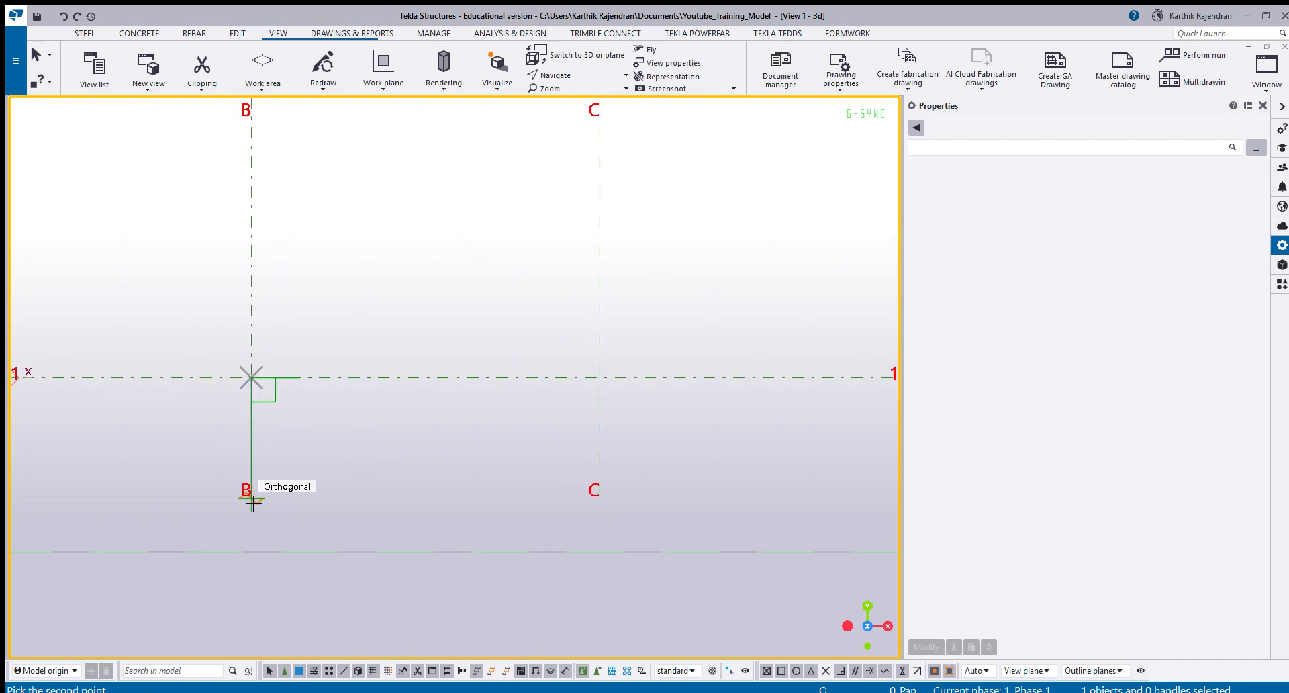
click(252, 496)
click(289, 437)
scroll(216, 532, down, 4)
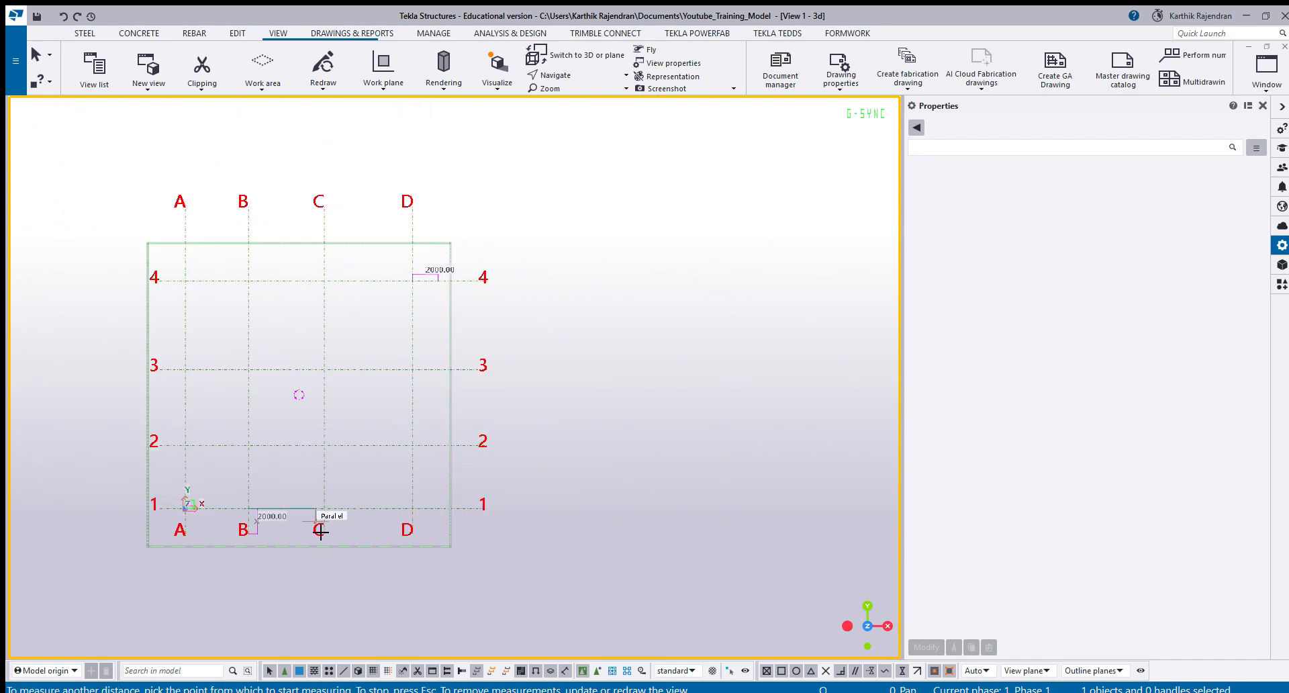
Measure the Right/Above extension from the D-4 grid intersection to the end of grid line 4.
scroll(431, 332, up, 6)
click(284, 299)
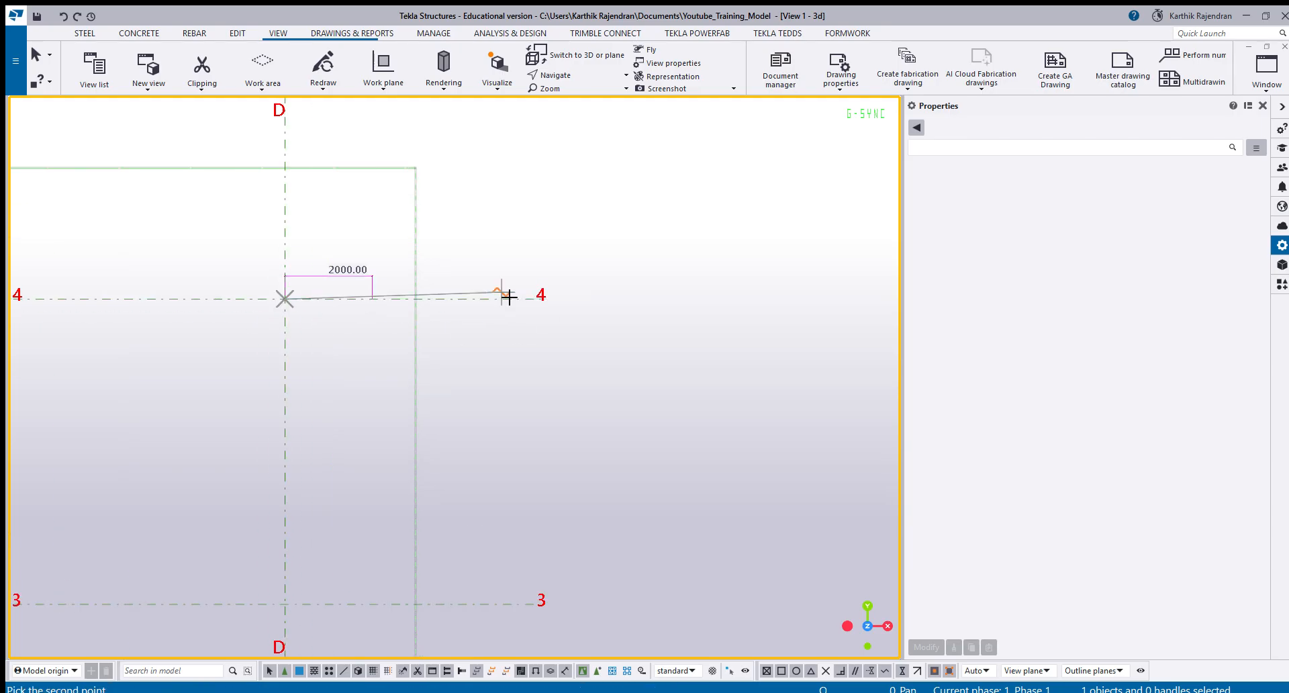
click(549, 302)
click(489, 231)
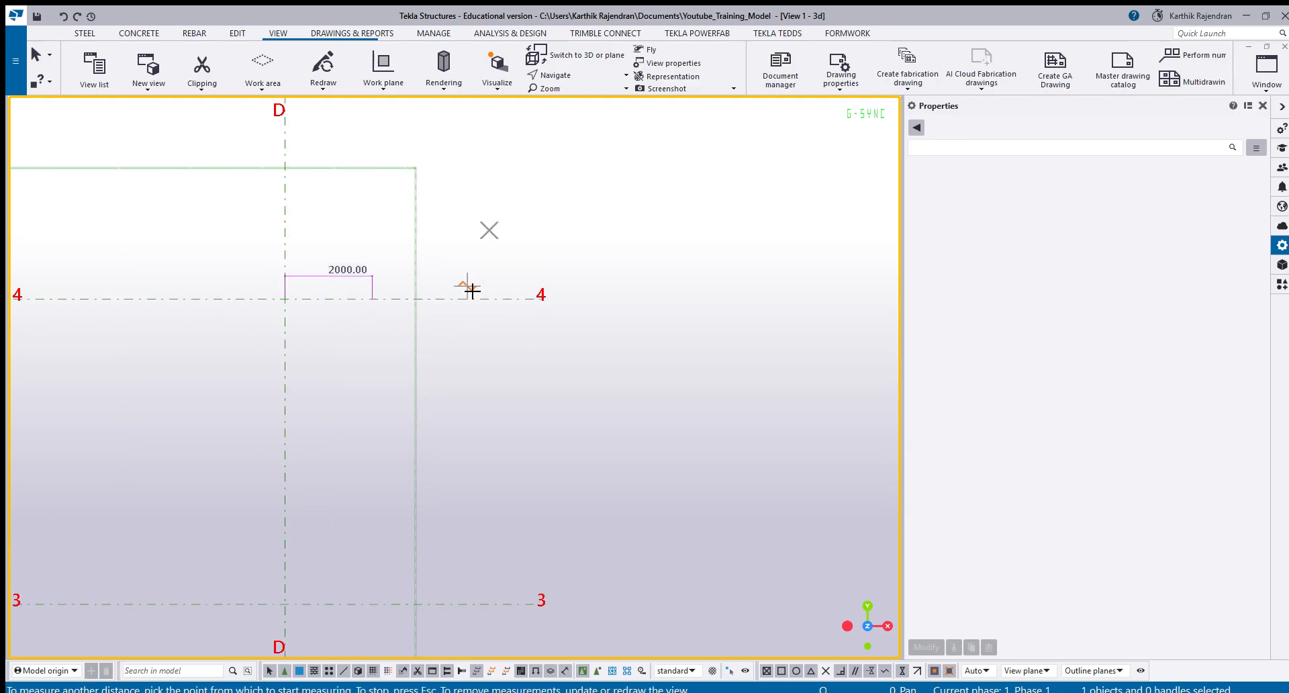
click(286, 297)
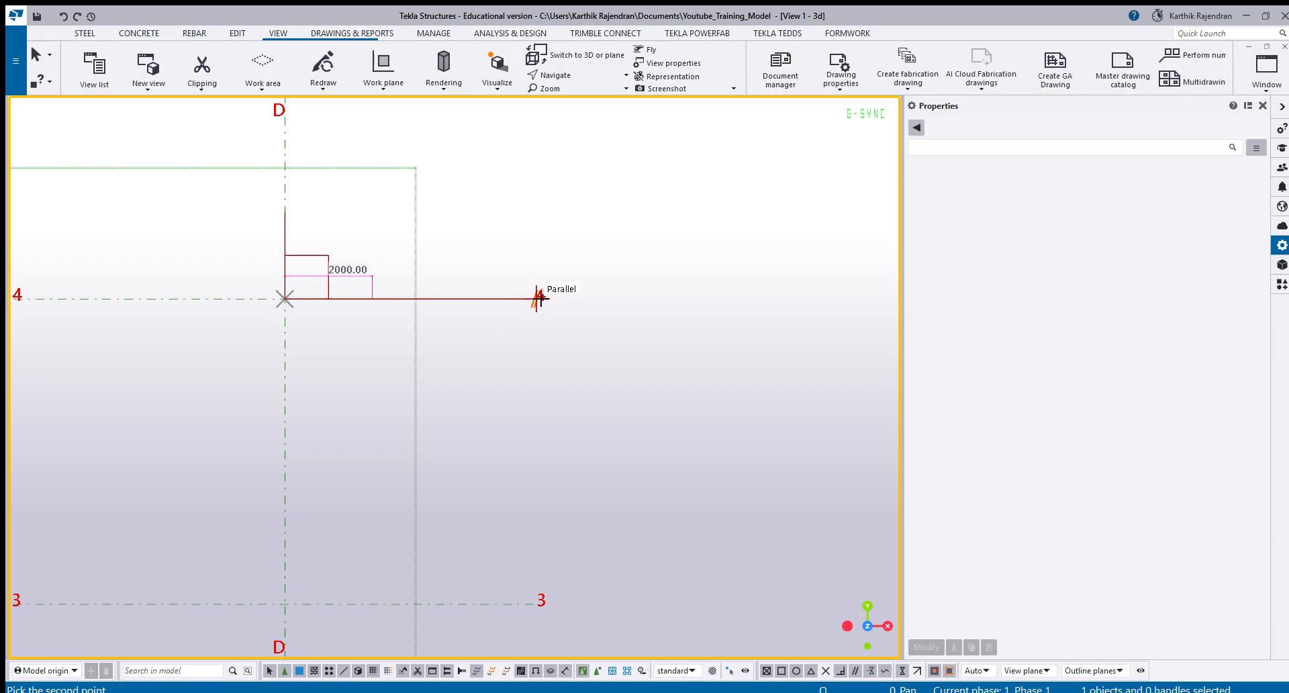
click(541, 298)
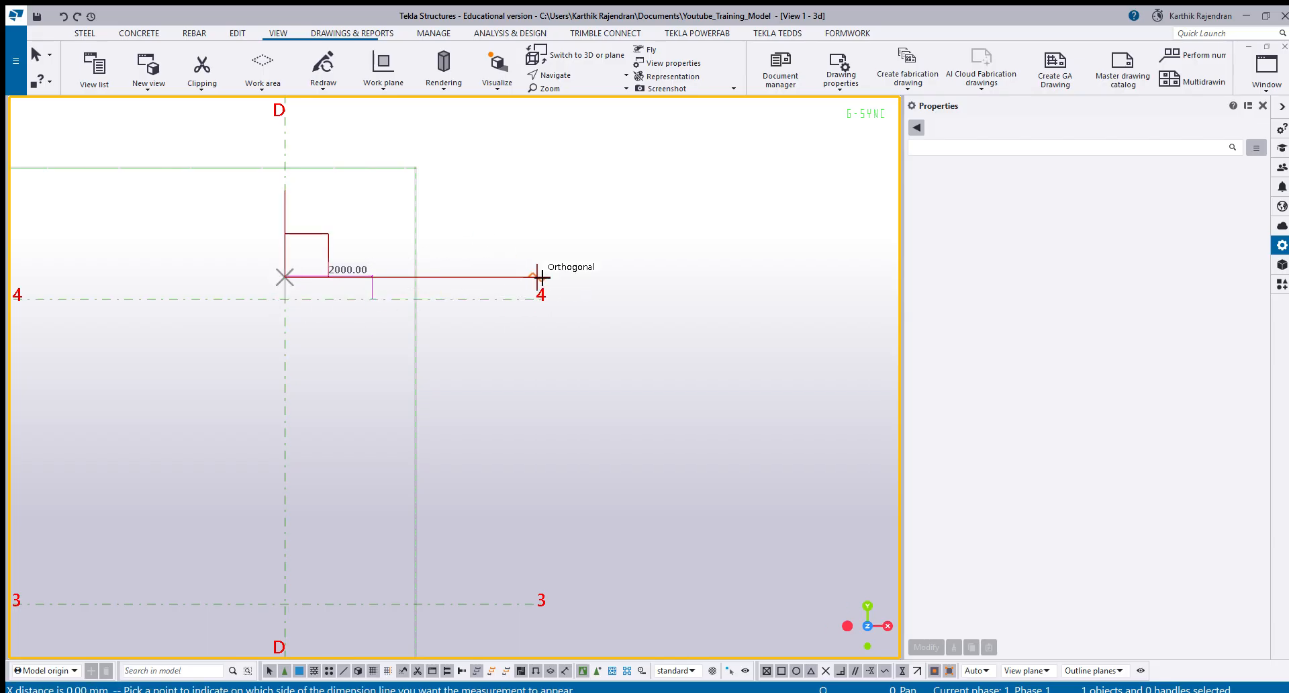
click(541, 277)
click(285, 297)
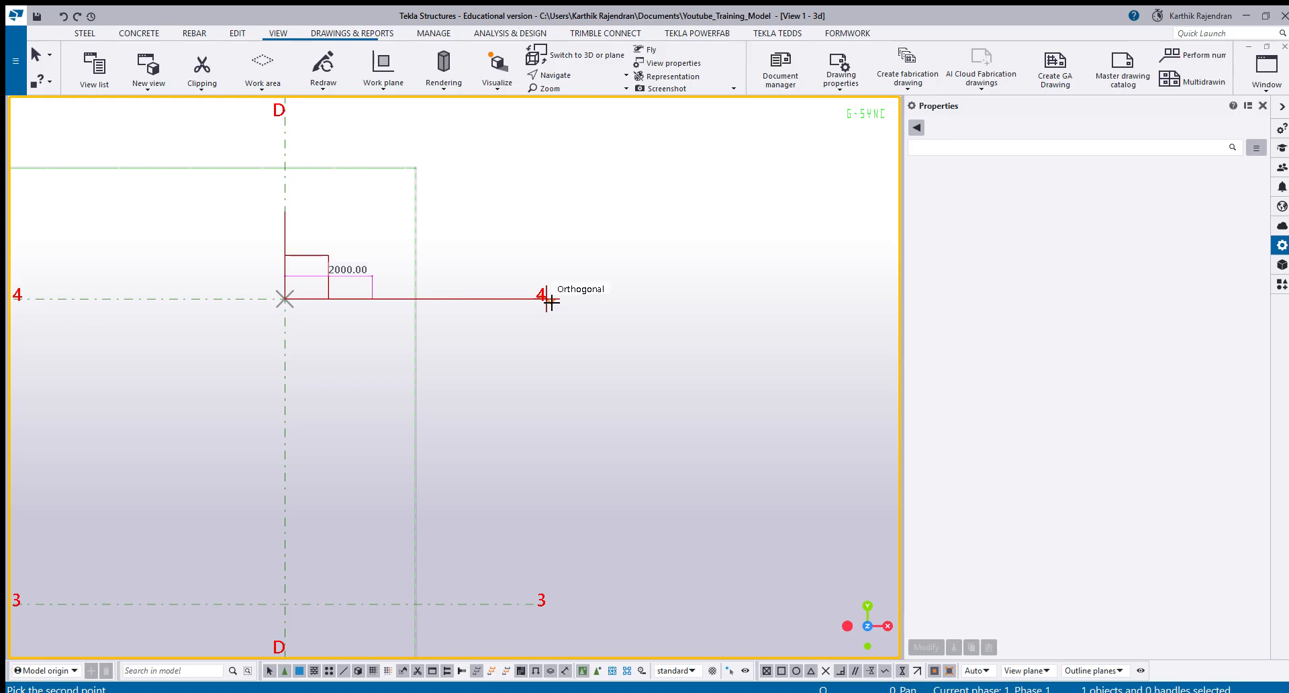
click(551, 299)
click(473, 237)
scroll(393, 325, down, 2)
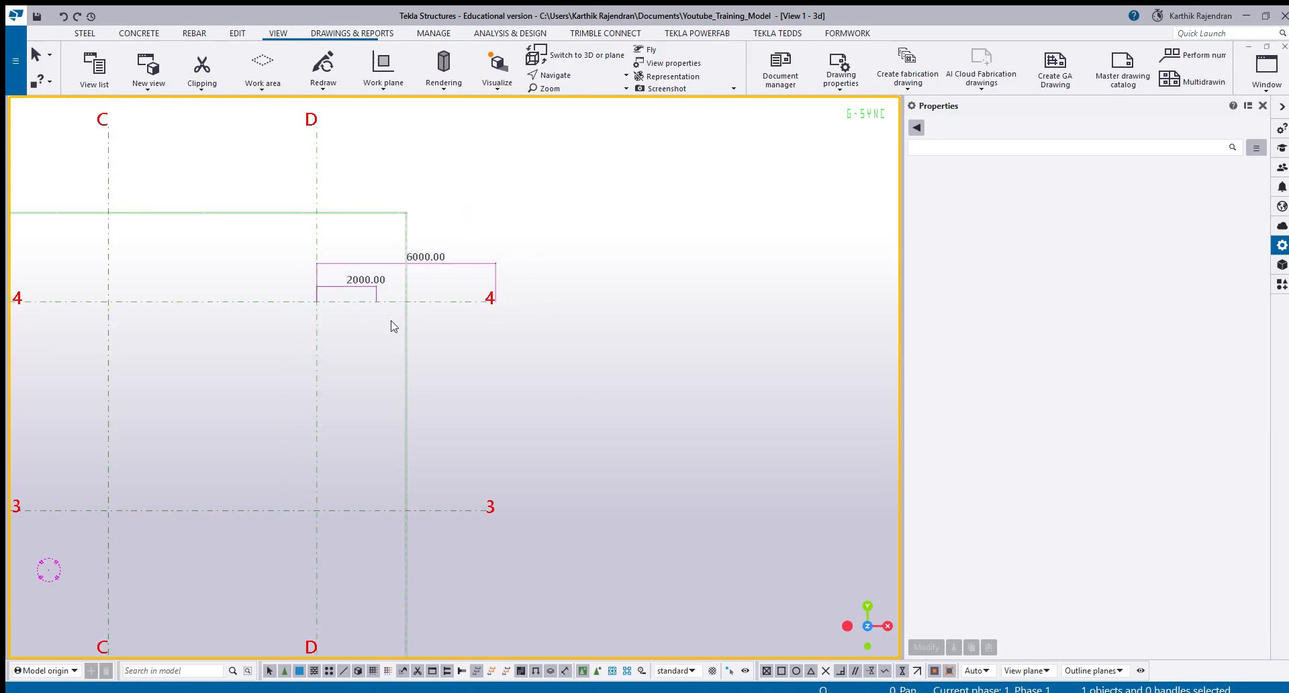
Compare the selected grid's line extension values with the plan, deselect it and restore the full plan view.
click(407, 296)
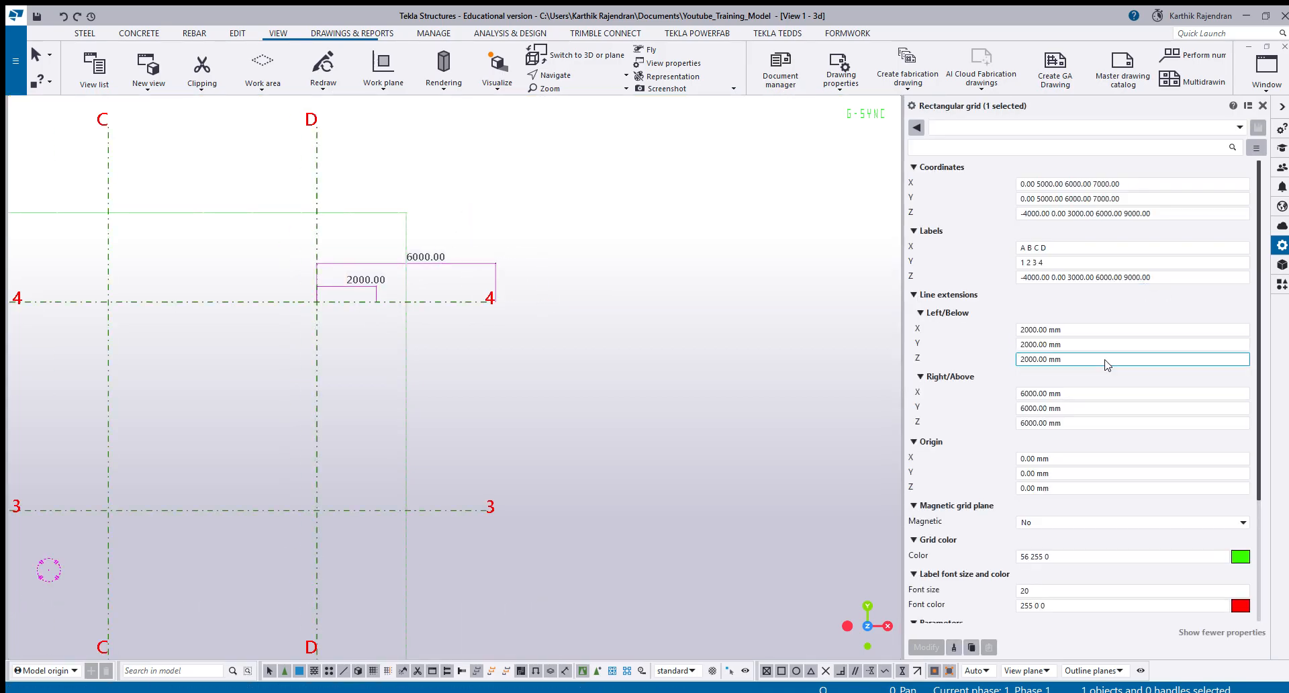
scroll(631, 374, down, 4)
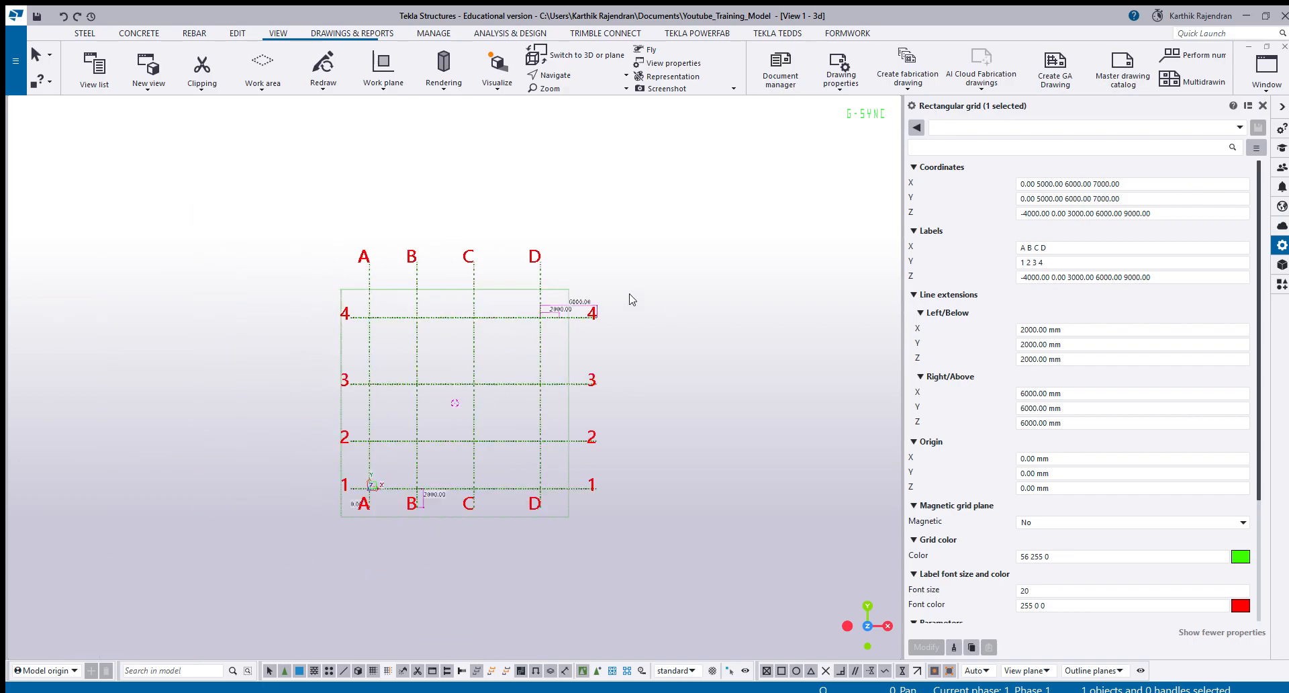
scroll(634, 289, up, 3)
scroll(504, 329, down, 2)
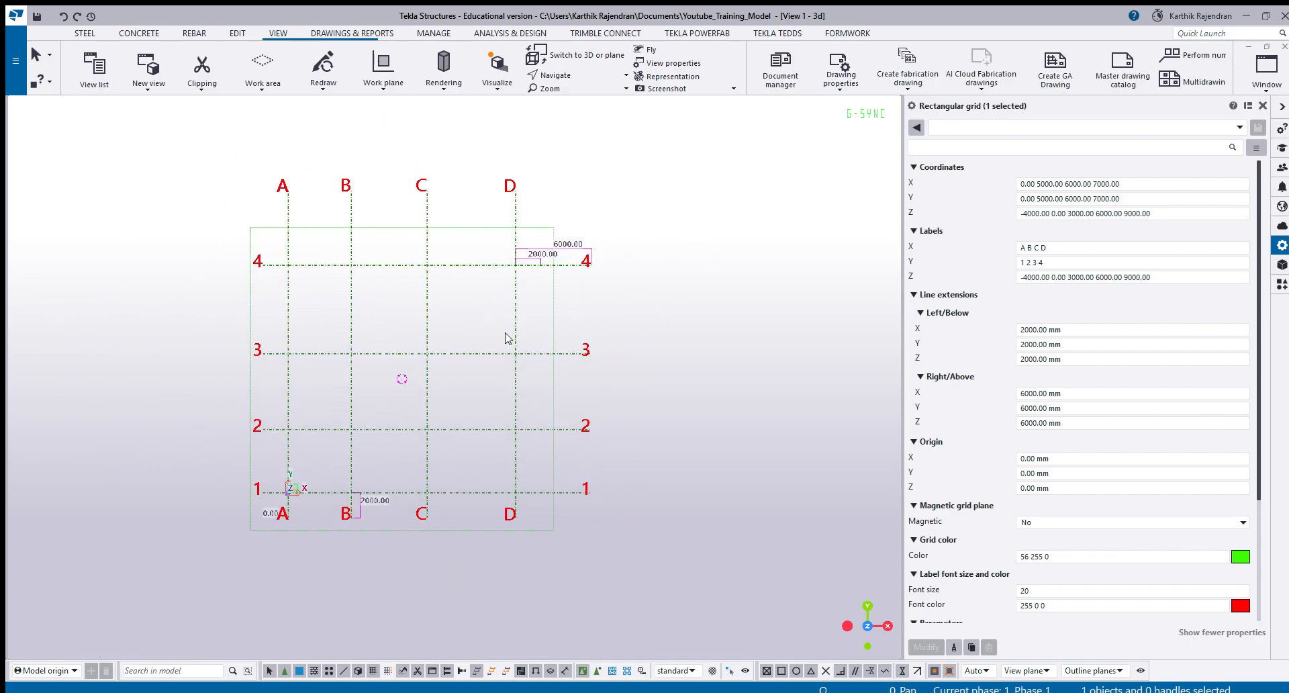
click(609, 282)
key(Home)
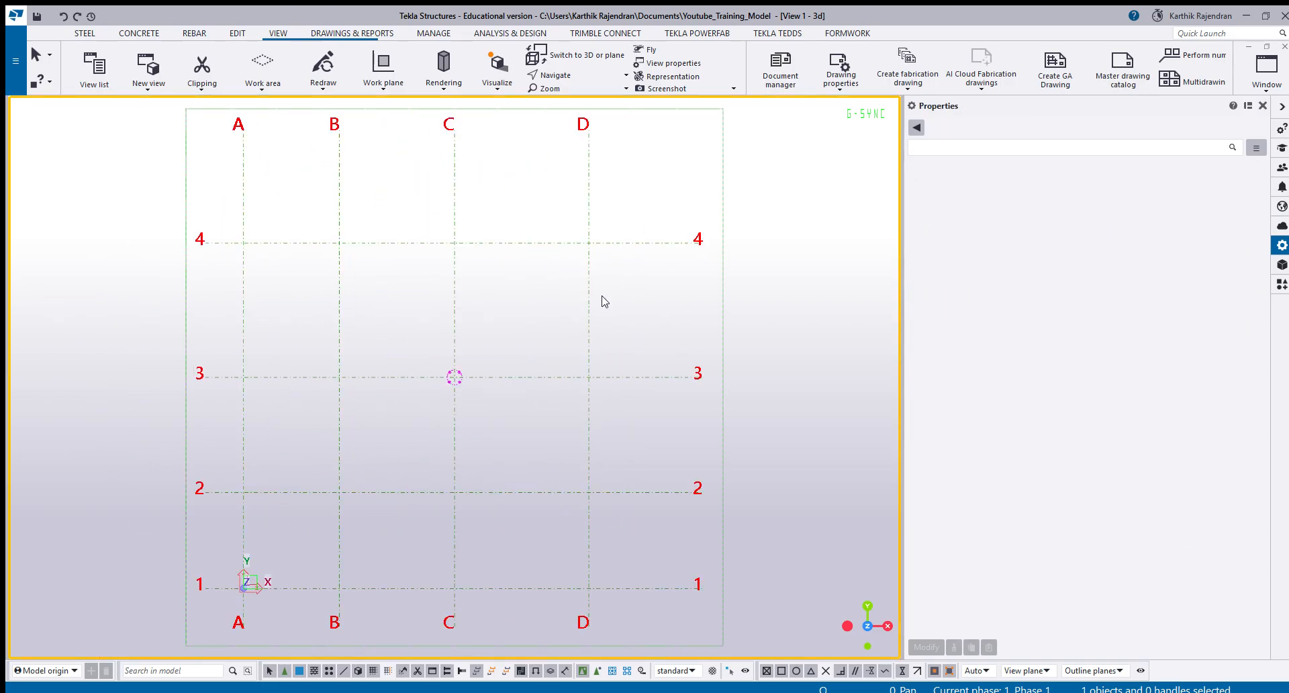